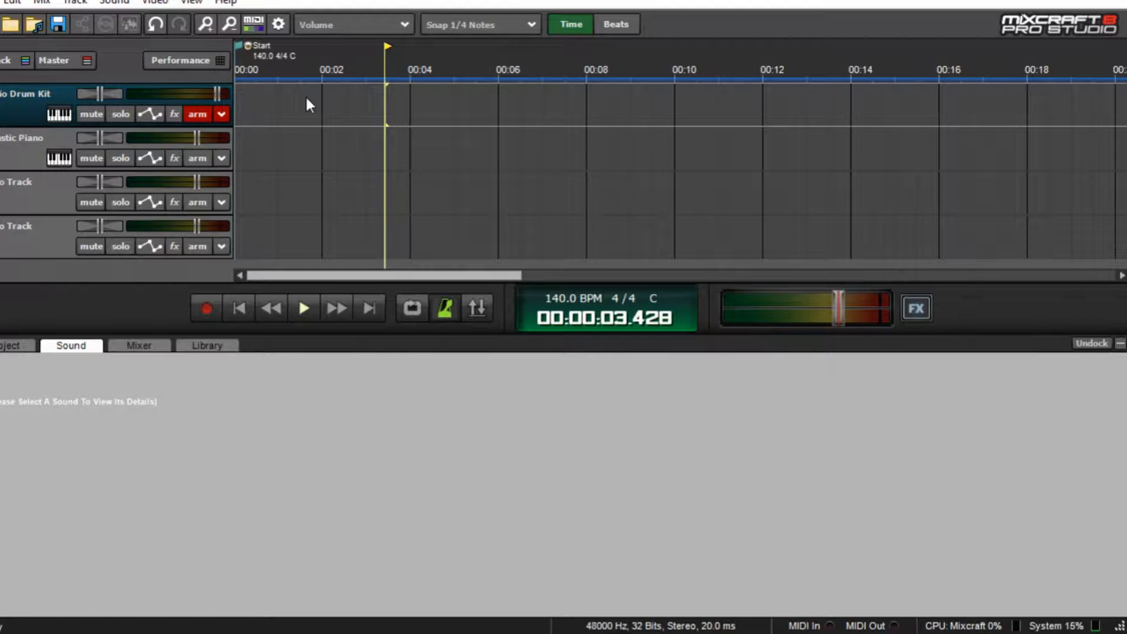
Step: Look over the instrument presets matching "drum kit" for the Studio Drum Kit track and close the list
{"action": "left_click", "coordinate": [56, 119]}
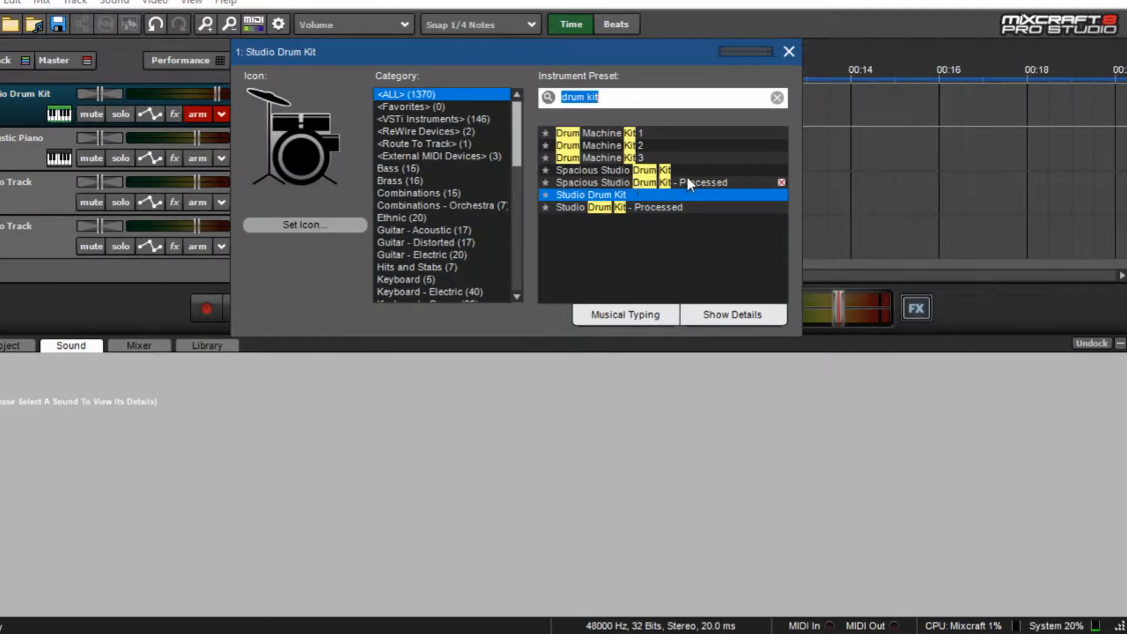
{"action": "left_click", "coordinate": [788, 52]}
{"action": "left_click", "coordinate": [268, 113]}
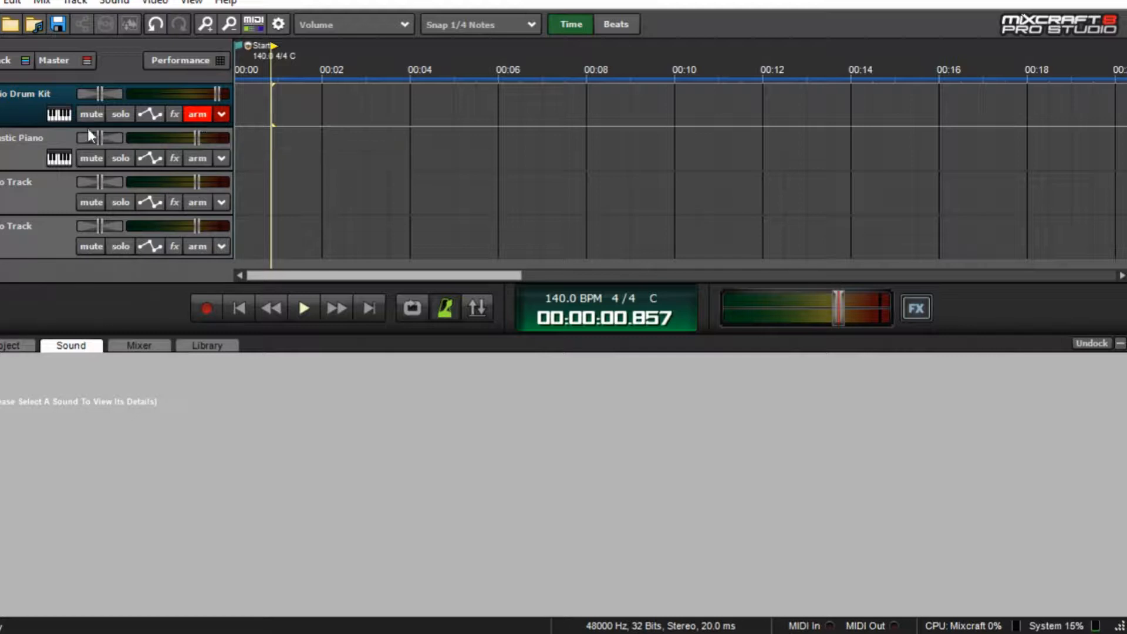
Step: Audition several Studio Drum Kit sounds with Musical Typing and close the instrument windows
{"action": "left_click", "coordinate": [59, 114]}
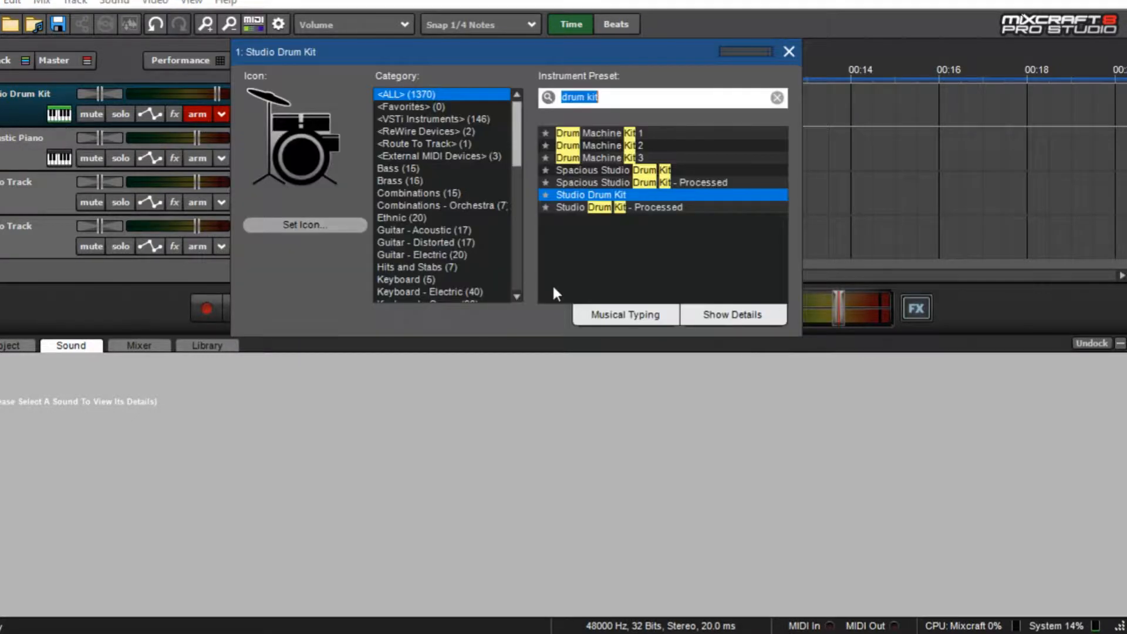
{"action": "left_click", "coordinate": [636, 322]}
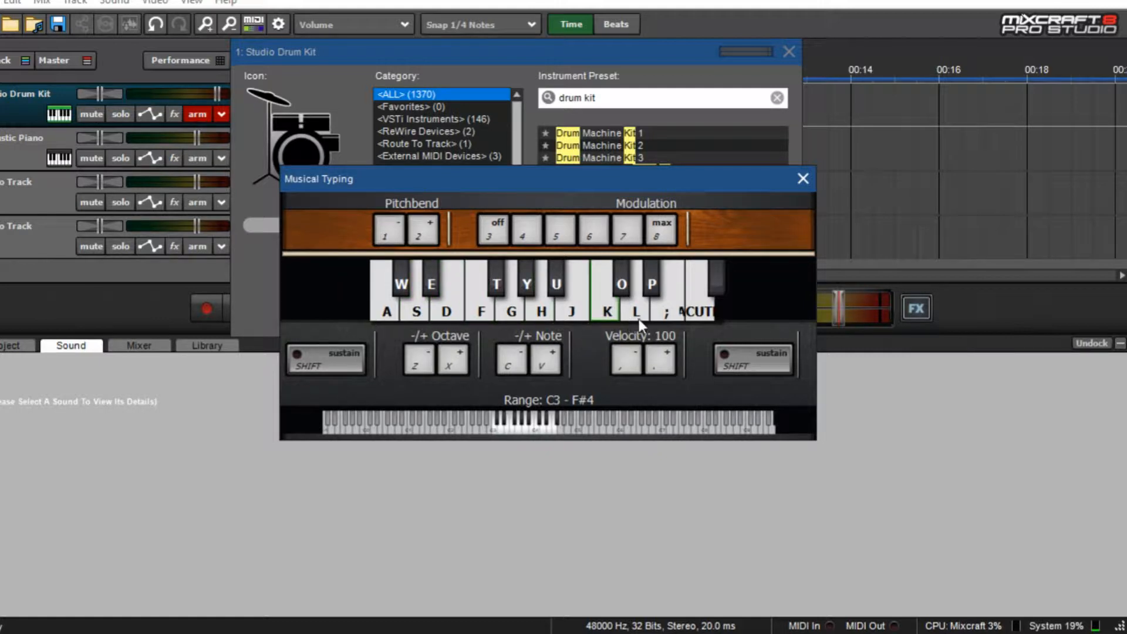
{"action": "left_click", "coordinate": [658, 315]}
{"action": "left_click", "coordinate": [593, 311]}
{"action": "left_click", "coordinate": [540, 302]}
{"action": "left_click", "coordinate": [497, 282]}
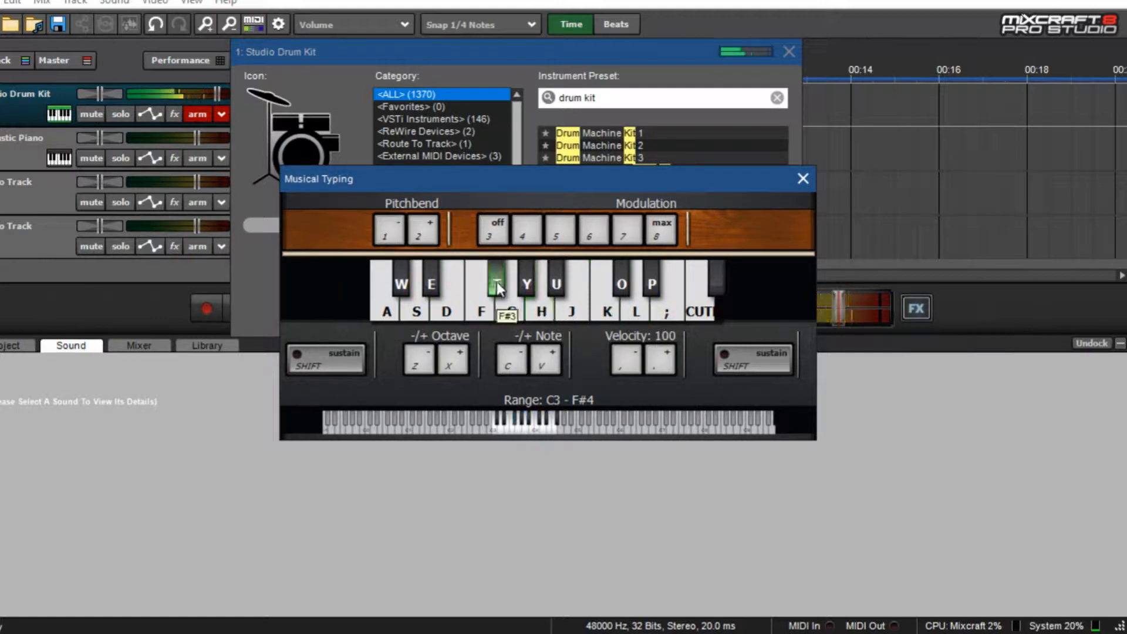
{"action": "left_click", "coordinate": [802, 180]}
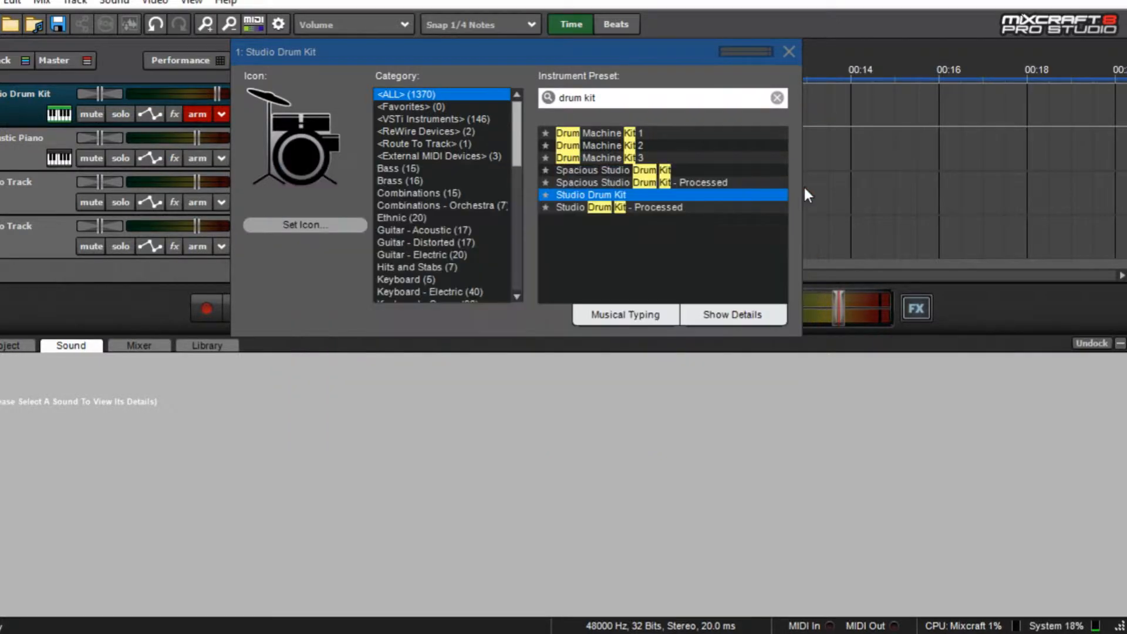
{"action": "left_click", "coordinate": [787, 51]}
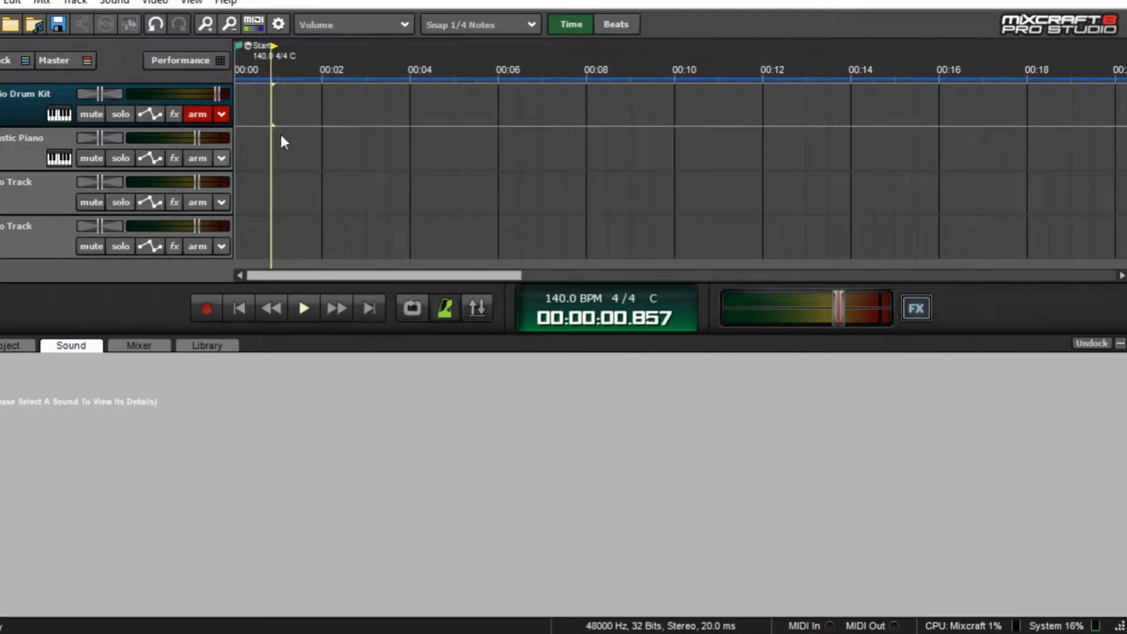
Step: Create a MIDI clip near the start of the drum track and draw Low Conga, Low Timbale, Low Bongo and High Agogo notes
{"action": "double_click", "coordinate": [256, 118]}
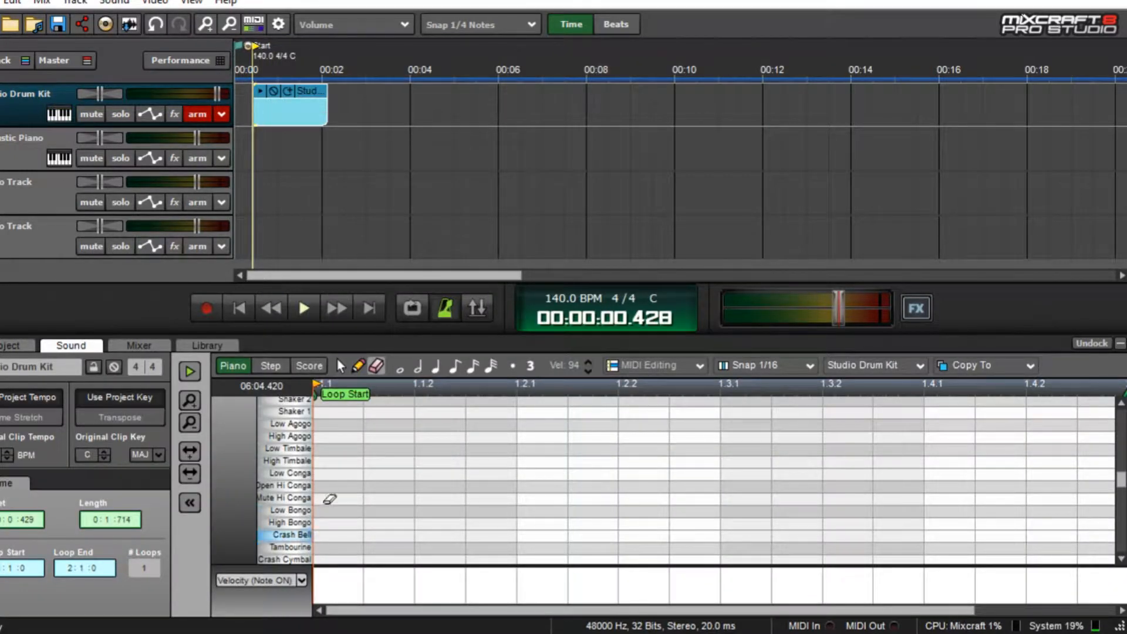
{"action": "left_click", "coordinate": [359, 366]}
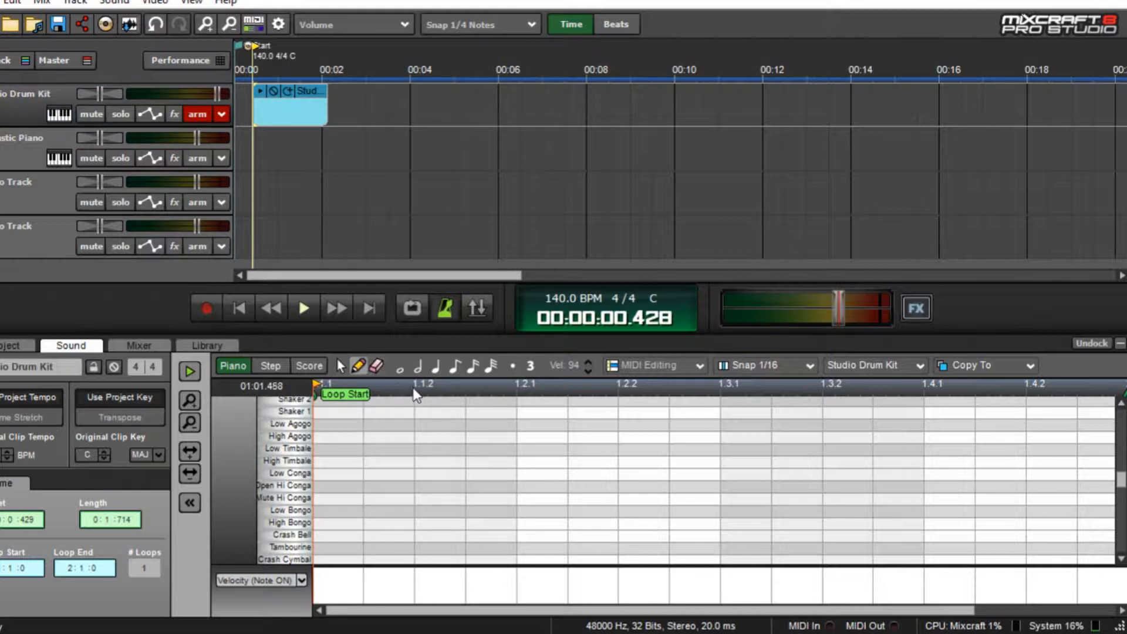
{"action": "left_click", "coordinate": [336, 473]}
{"action": "left_click", "coordinate": [328, 449]}
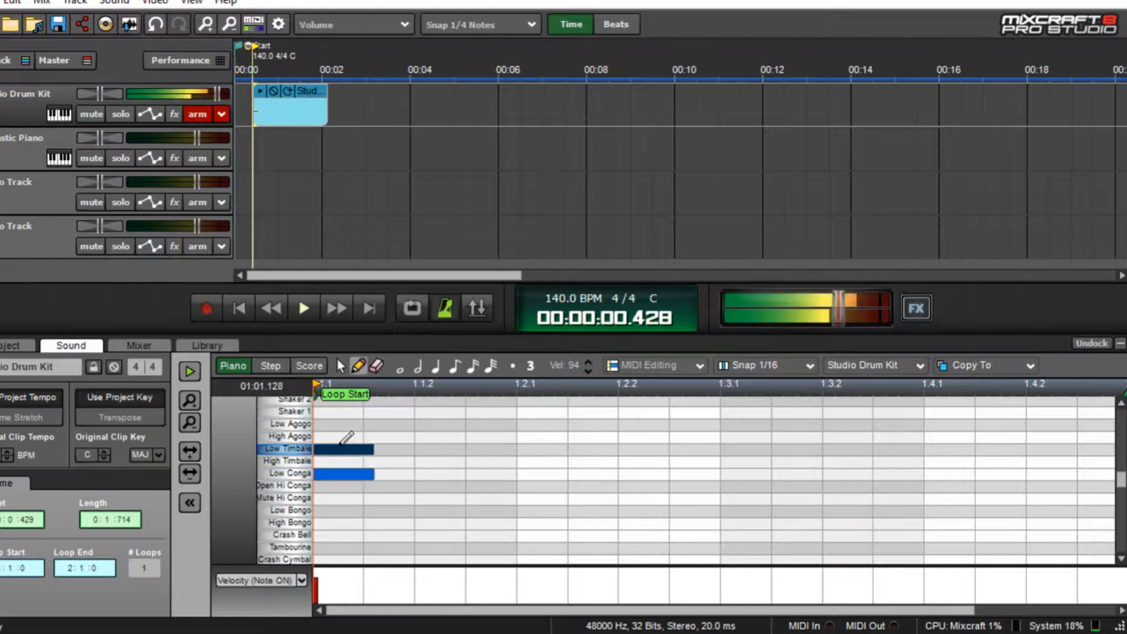
{"action": "left_click", "coordinate": [421, 510]}
{"action": "left_click", "coordinate": [420, 437]}
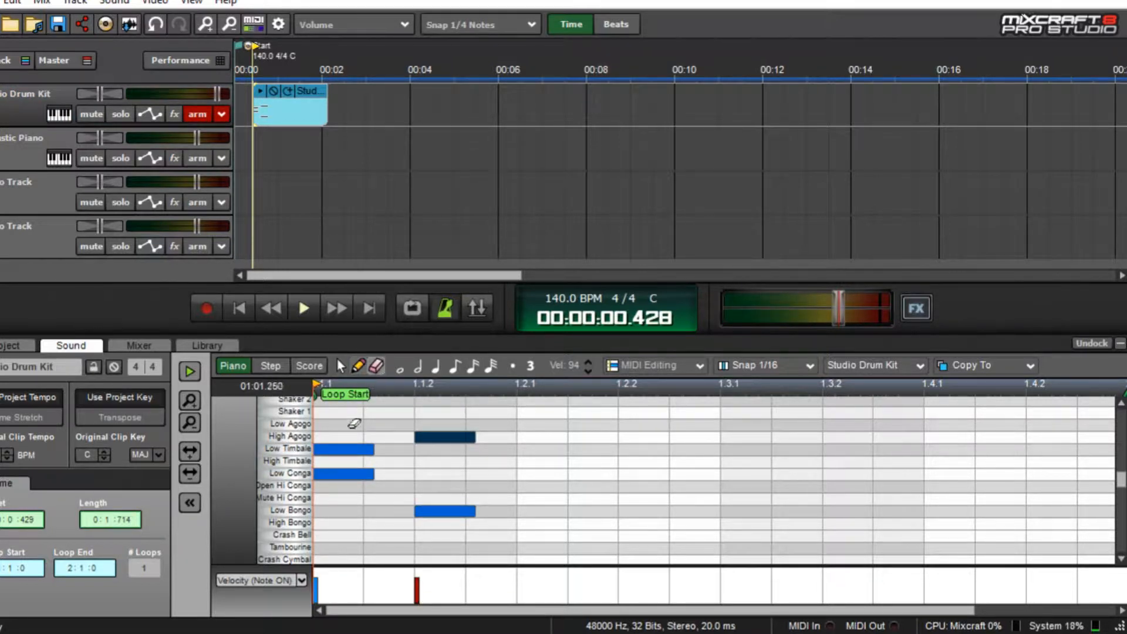
Step: Erase the four test notes and delete the empty clip from the Studio Drum Kit track
{"action": "left_click_drag", "start_coordinate": [354, 425], "coordinate": [355, 484]}
{"action": "left_click_drag", "start_coordinate": [421, 419], "coordinate": [438, 563]}
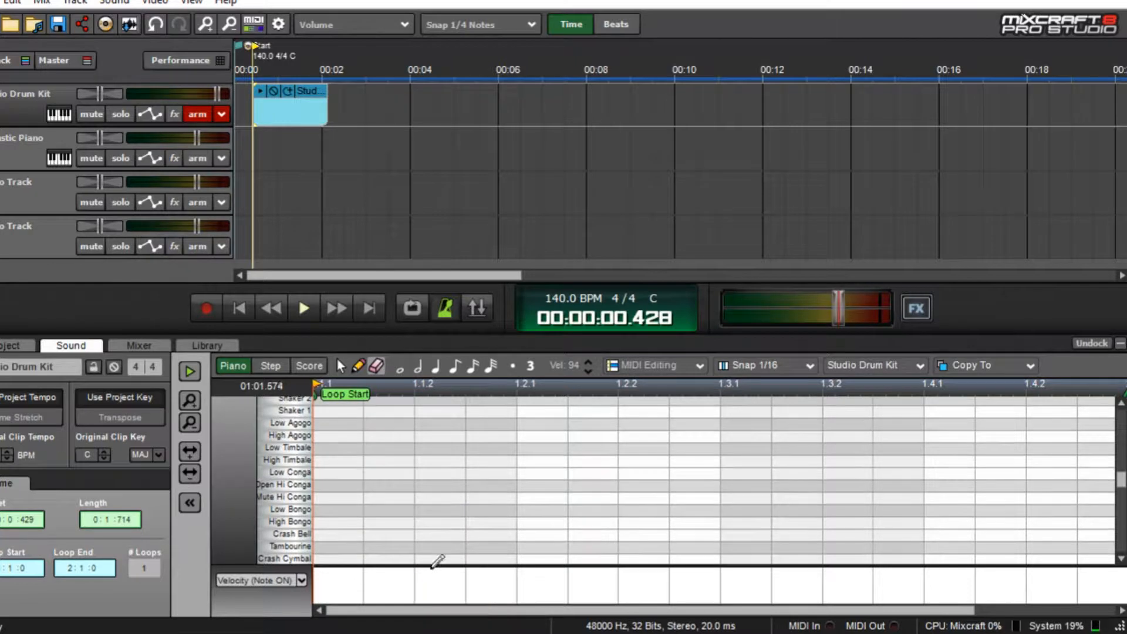
{"action": "left_click", "coordinate": [300, 94]}
{"action": "key", "text": "Delete"}
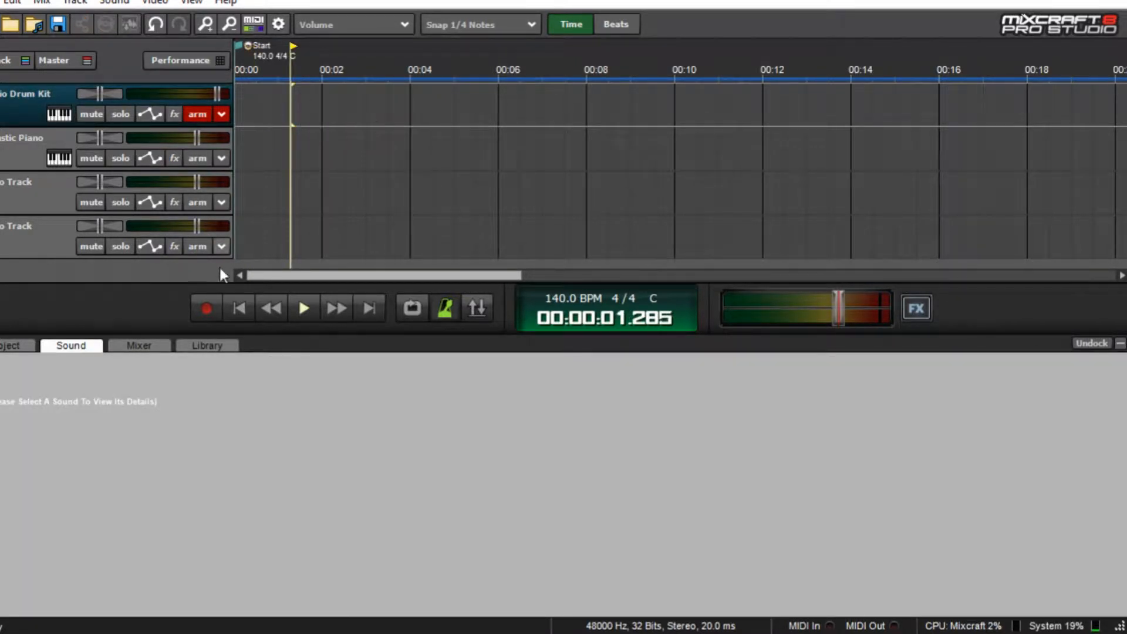
Step: Record a kick drum pattern about 14.7 seconds long on the Studio Drum Kit track from the project start
{"action": "left_click", "coordinate": [238, 308]}
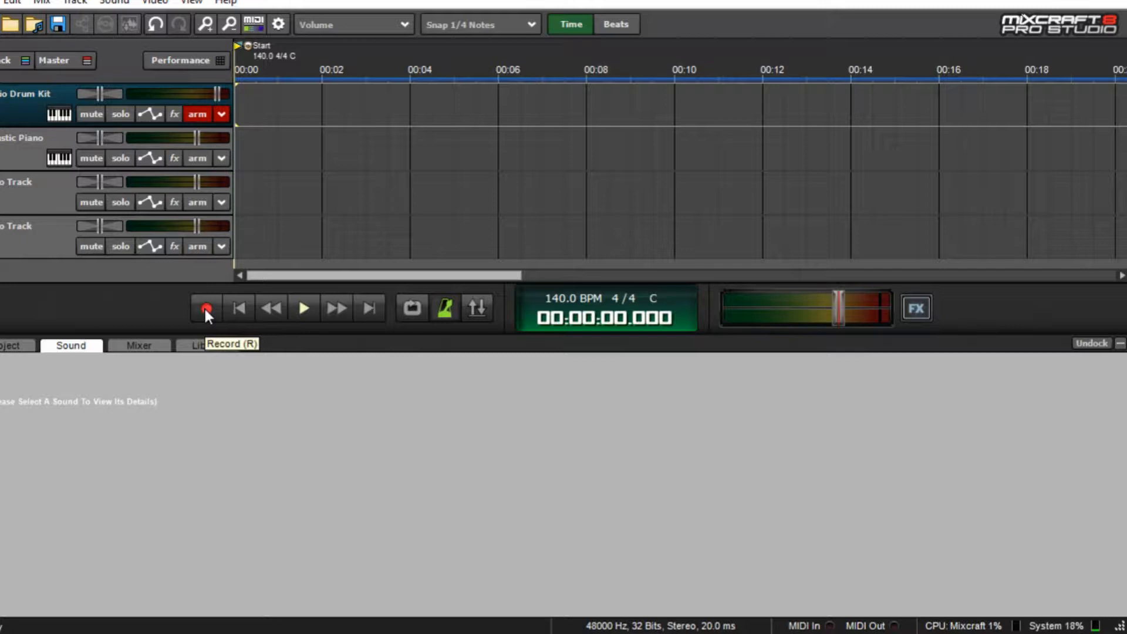
{"action": "left_click", "coordinate": [206, 311]}
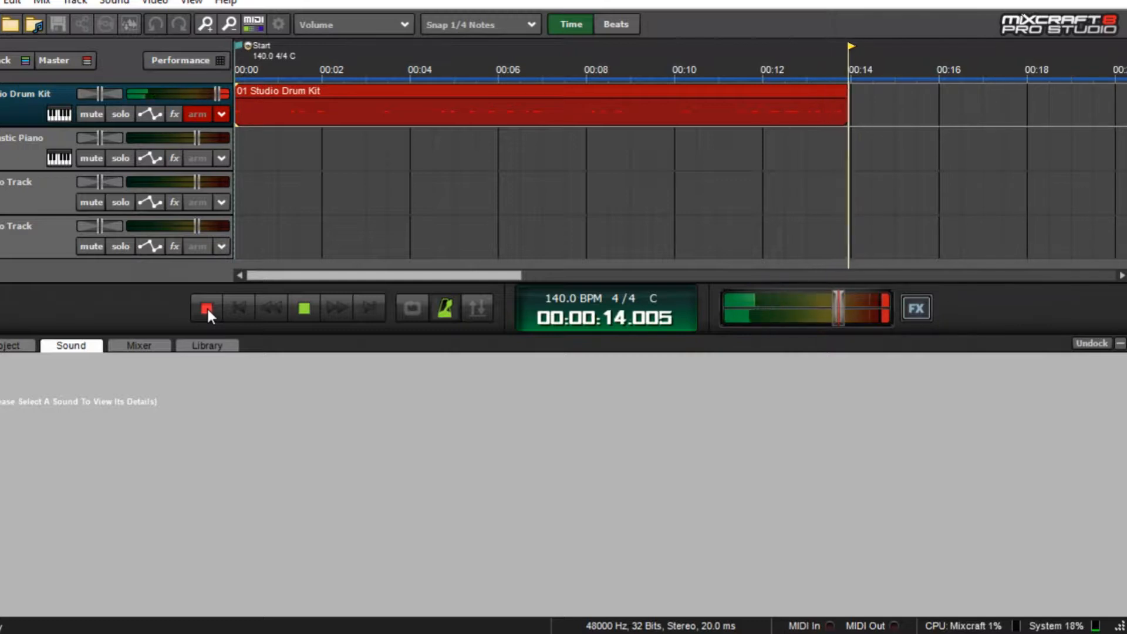
{"action": "left_click", "coordinate": [207, 306]}
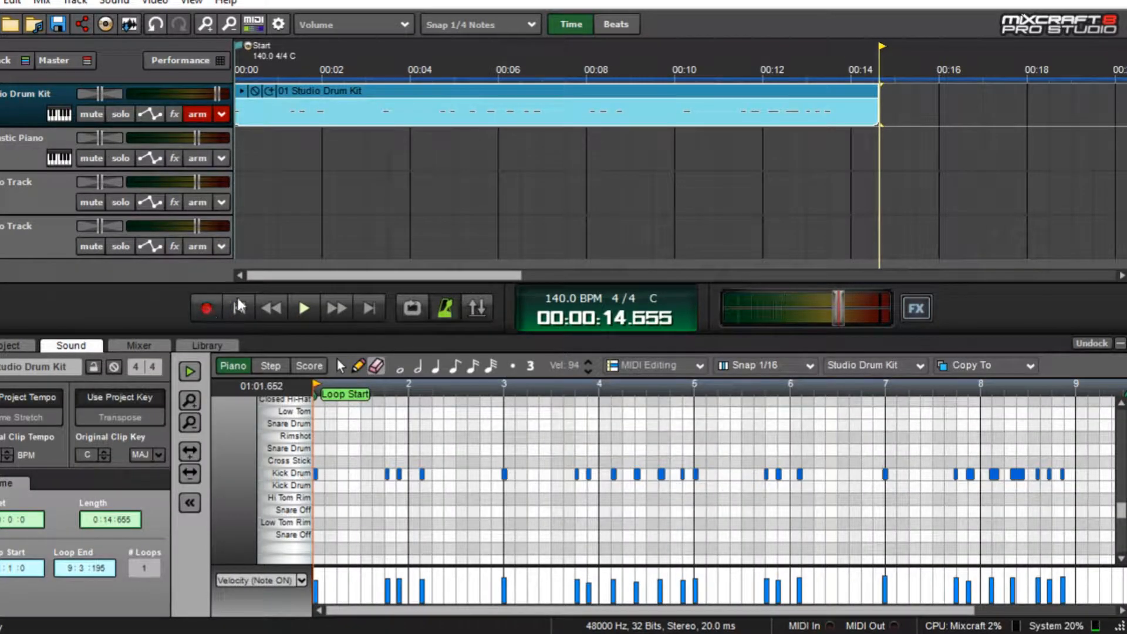
Step: Move the recorded drum clip's loop end to the start of bar 9 (9:1:0)
{"action": "left_click", "coordinate": [650, 100]}
{"action": "scroll", "coordinate": [738, 436], "scroll_direction": "down", "scroll_amount": 5}
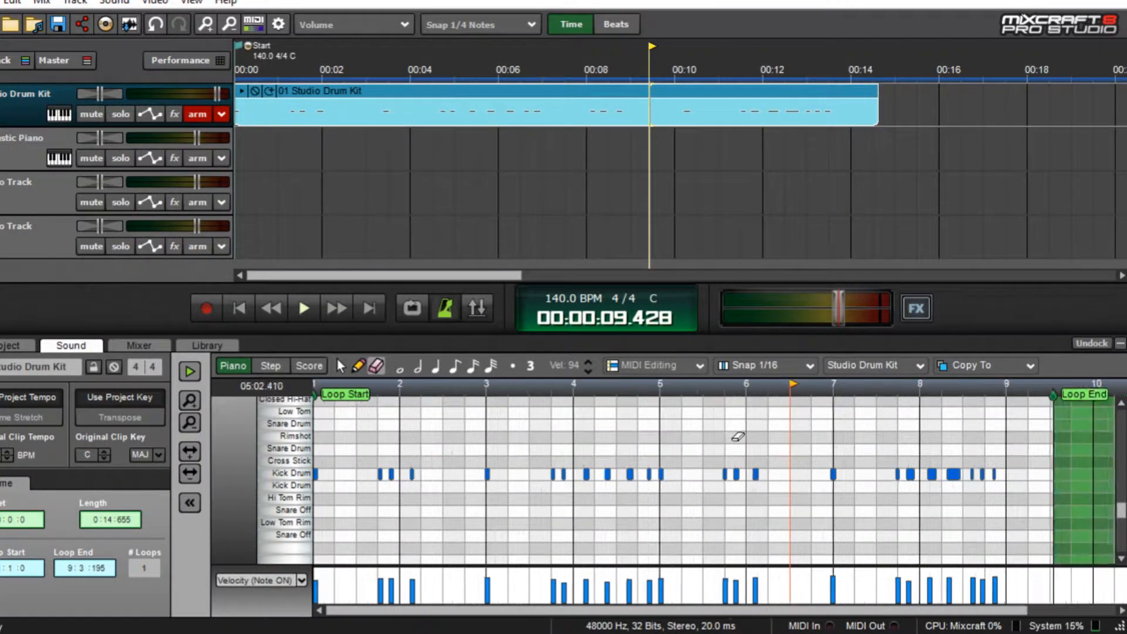
{"action": "left_click", "coordinate": [342, 366]}
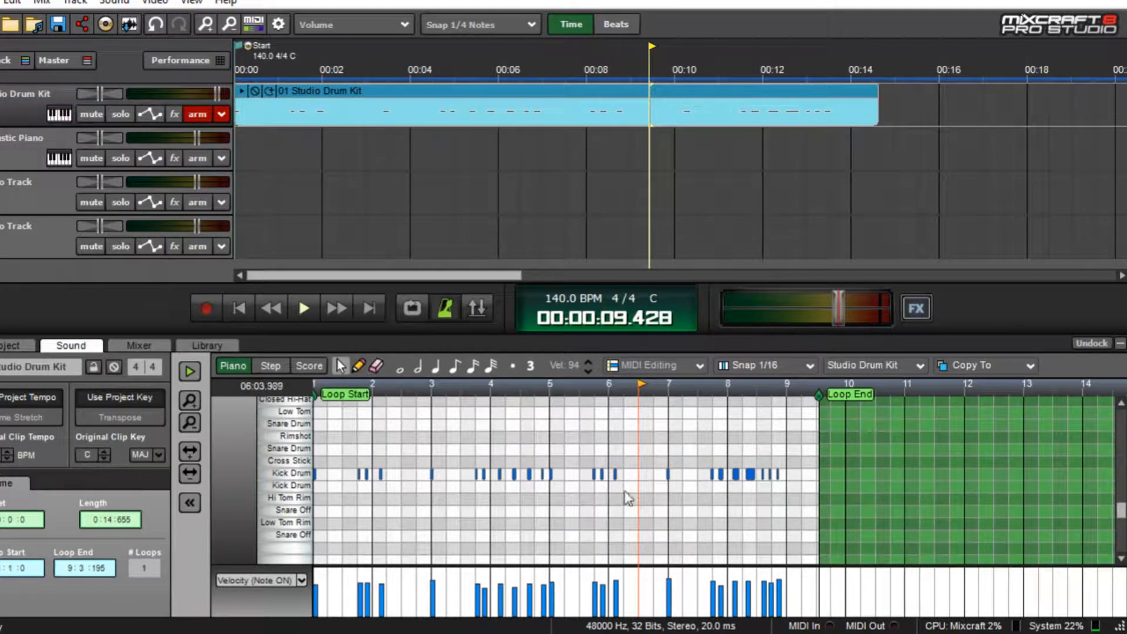
{"action": "left_click", "coordinate": [819, 422]}
{"action": "scroll", "coordinate": [819, 421], "scroll_direction": "up", "scroll_amount": 3}
{"action": "left_click_drag", "start_coordinate": [951, 394], "coordinate": [888, 394]}
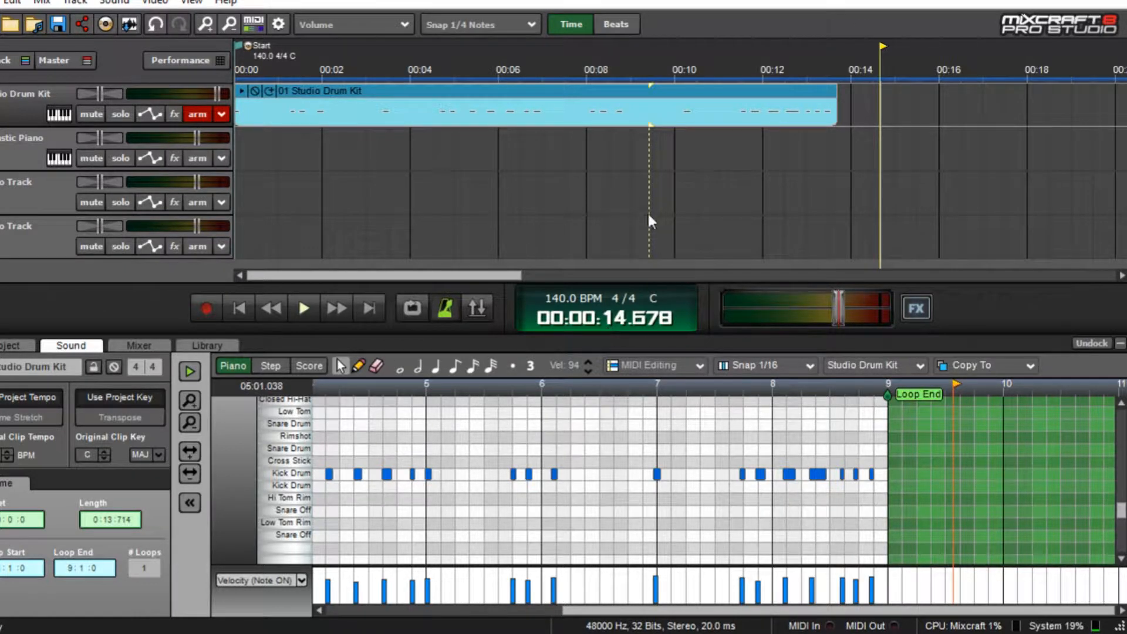
Step: Try extending the drum clip with repeated loops to about 1:31, and trim it back to a single loop
{"action": "scroll", "coordinate": [514, 198], "scroll_direction": "down", "scroll_amount": 5}
{"action": "left_click_drag", "start_coordinate": [360, 126], "coordinate": [977, 158]}
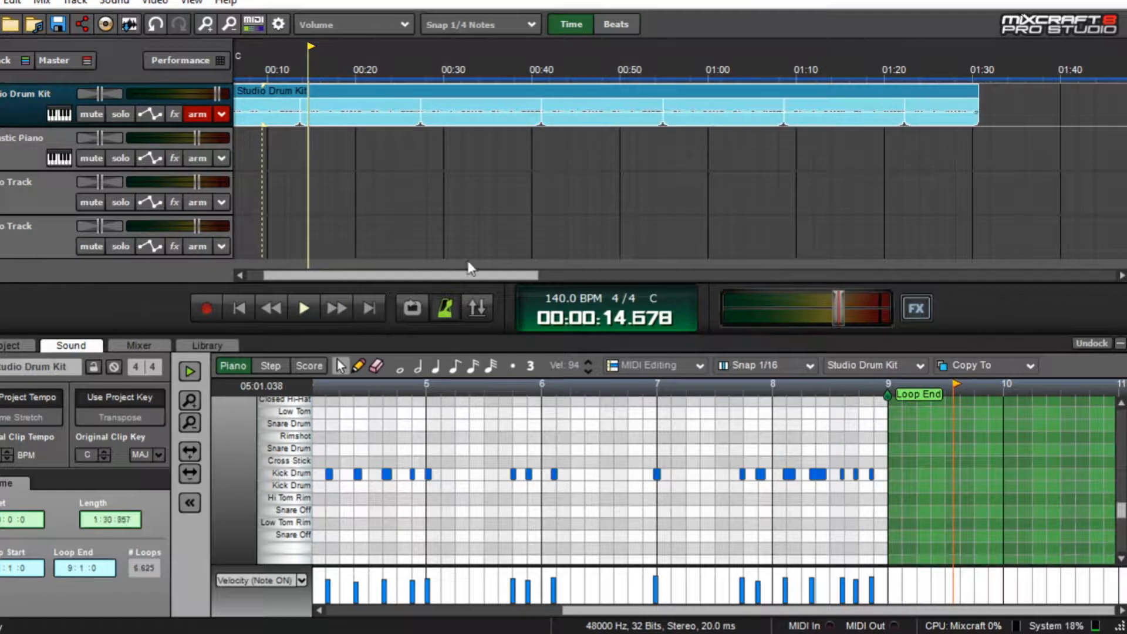
{"action": "scroll", "coordinate": [408, 191], "scroll_direction": "down", "scroll_amount": 4}
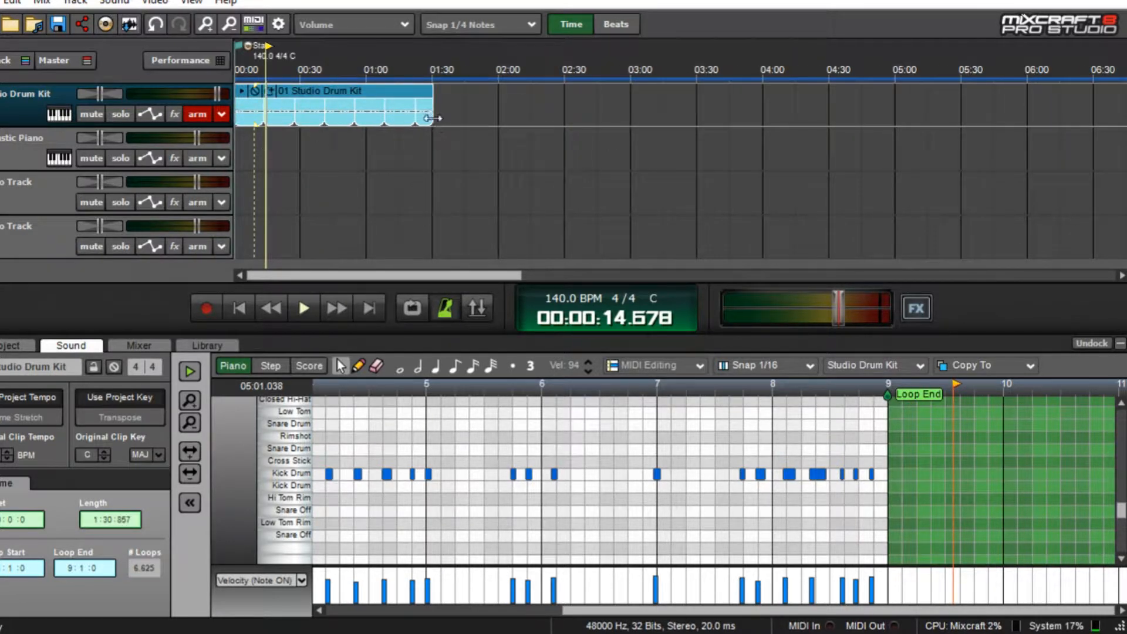
{"action": "left_click_drag", "start_coordinate": [433, 118], "coordinate": [284, 120]}
{"action": "scroll", "coordinate": [273, 149], "scroll_direction": "up", "scroll_amount": 4}
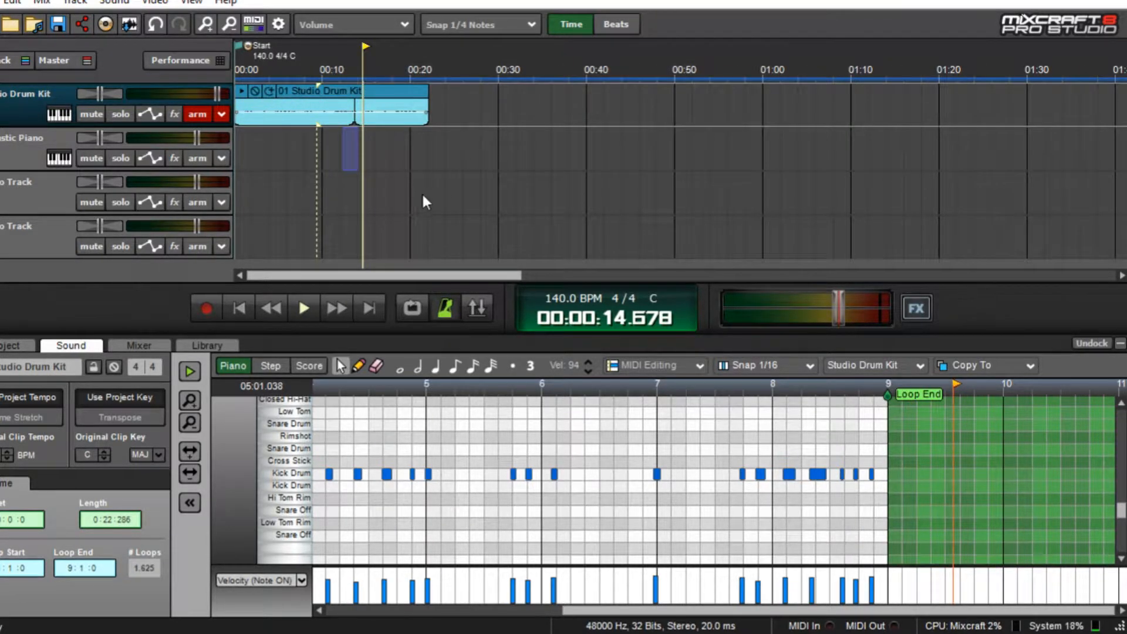
{"action": "scroll", "coordinate": [774, 157], "scroll_direction": "up", "scroll_amount": 3}
{"action": "left_click_drag", "start_coordinate": [884, 122], "coordinate": [631, 127]}
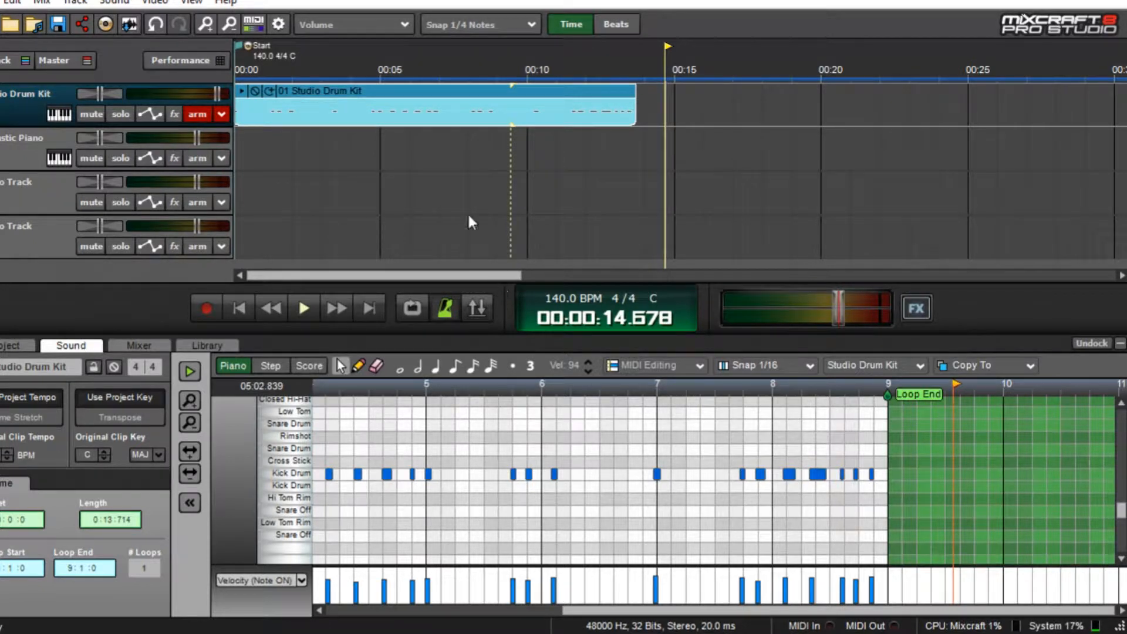
Step: Align the late kick drum notes in bar 1, the one in bar 2 and the first of bar 3 to the 1/16 grid
{"action": "left_click", "coordinate": [239, 308]}
{"action": "left_click", "coordinate": [336, 100]}
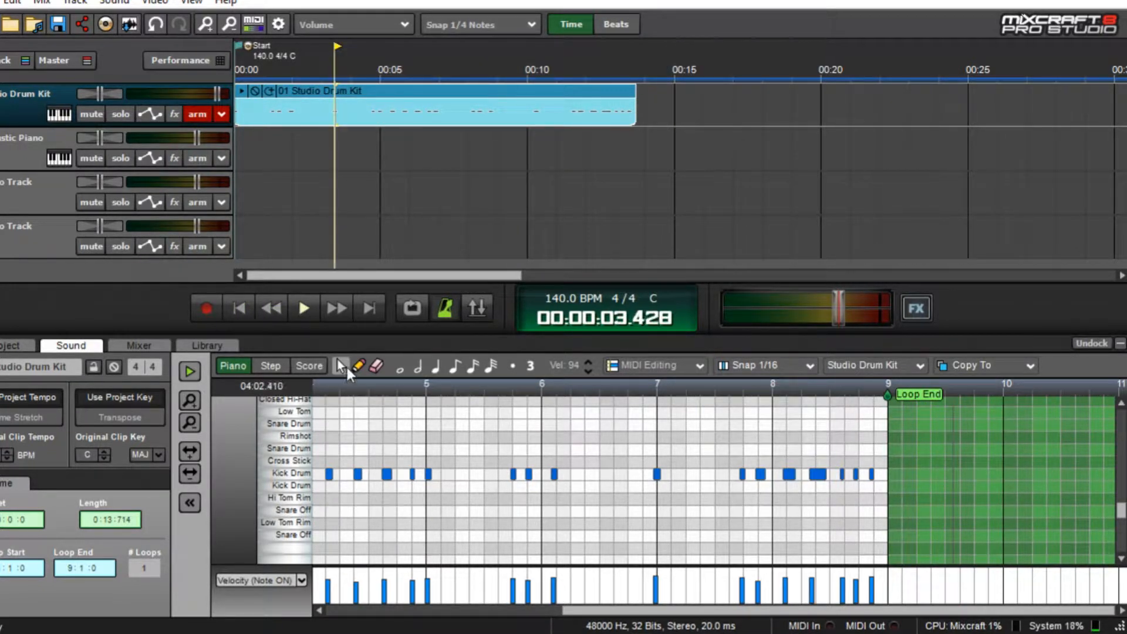
{"action": "left_click", "coordinate": [348, 495]}
{"action": "left_click_drag", "start_coordinate": [590, 611], "coordinate": [375, 609]}
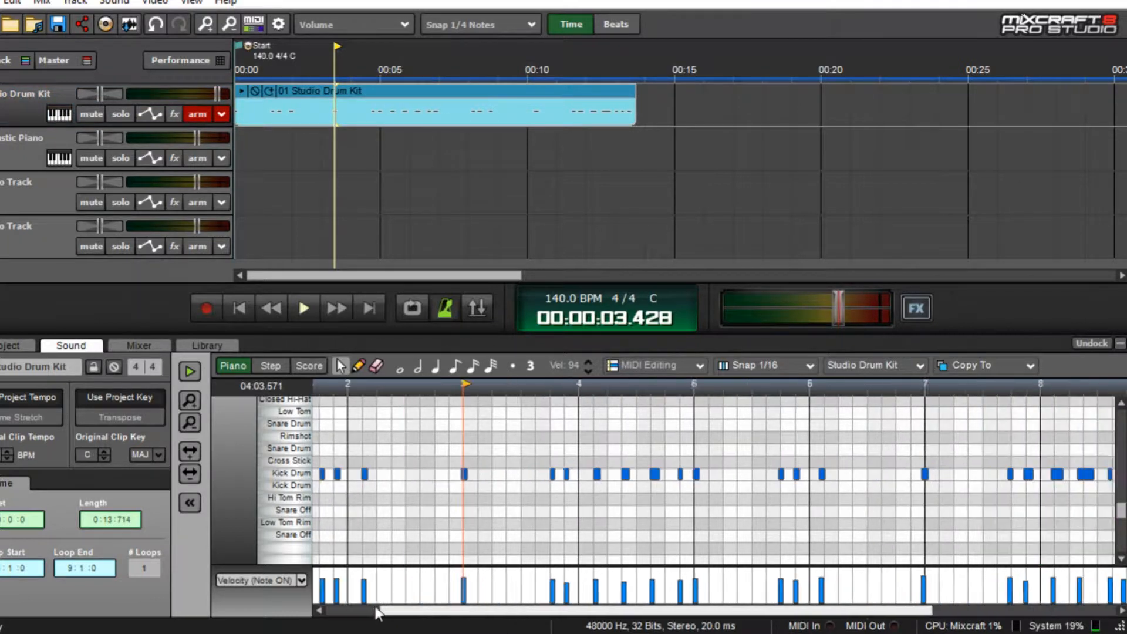
{"action": "left_click", "coordinate": [331, 538]}
{"action": "scroll", "coordinate": [332, 538], "scroll_direction": "up", "scroll_amount": 9}
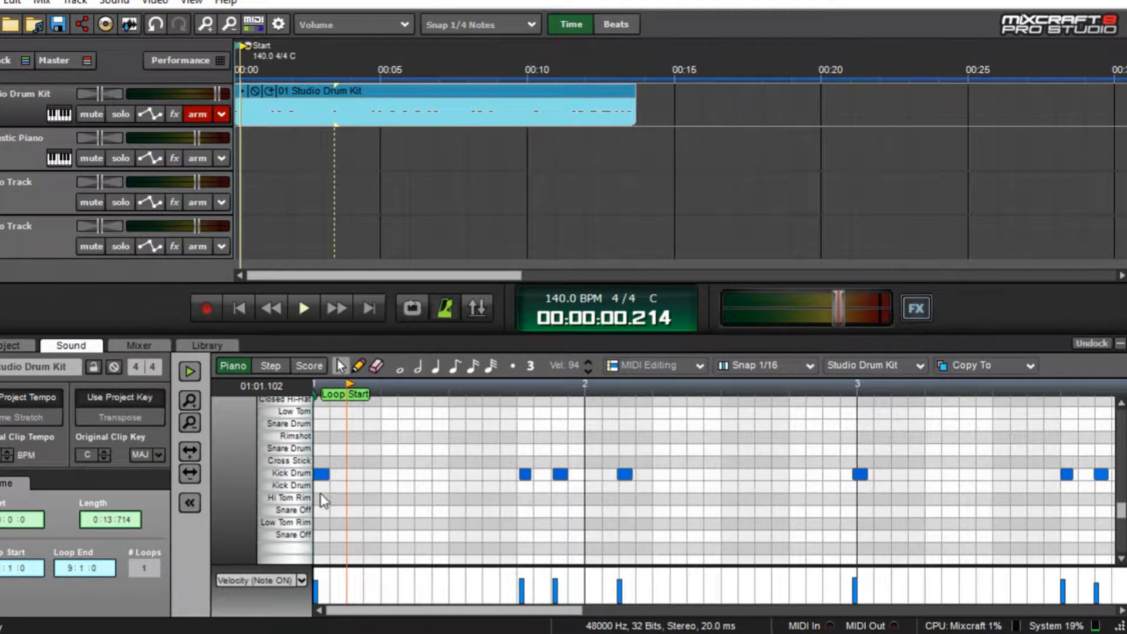
{"action": "left_click", "coordinate": [321, 477]}
{"action": "left_click", "coordinate": [525, 474]}
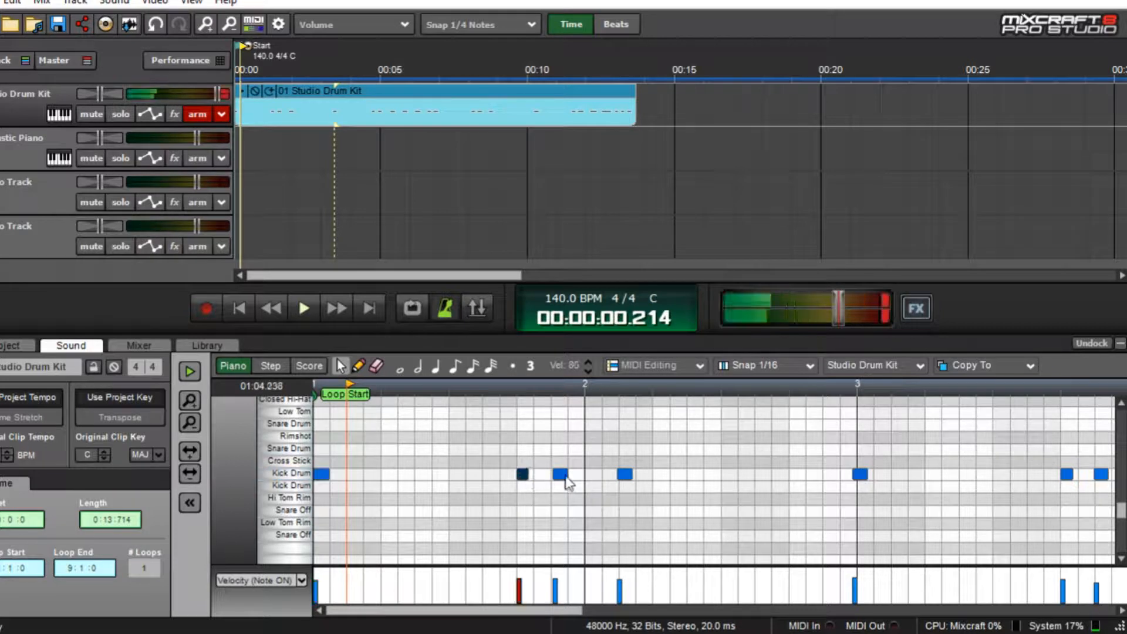
{"action": "left_click", "coordinate": [560, 475]}
{"action": "left_click", "coordinate": [624, 474]}
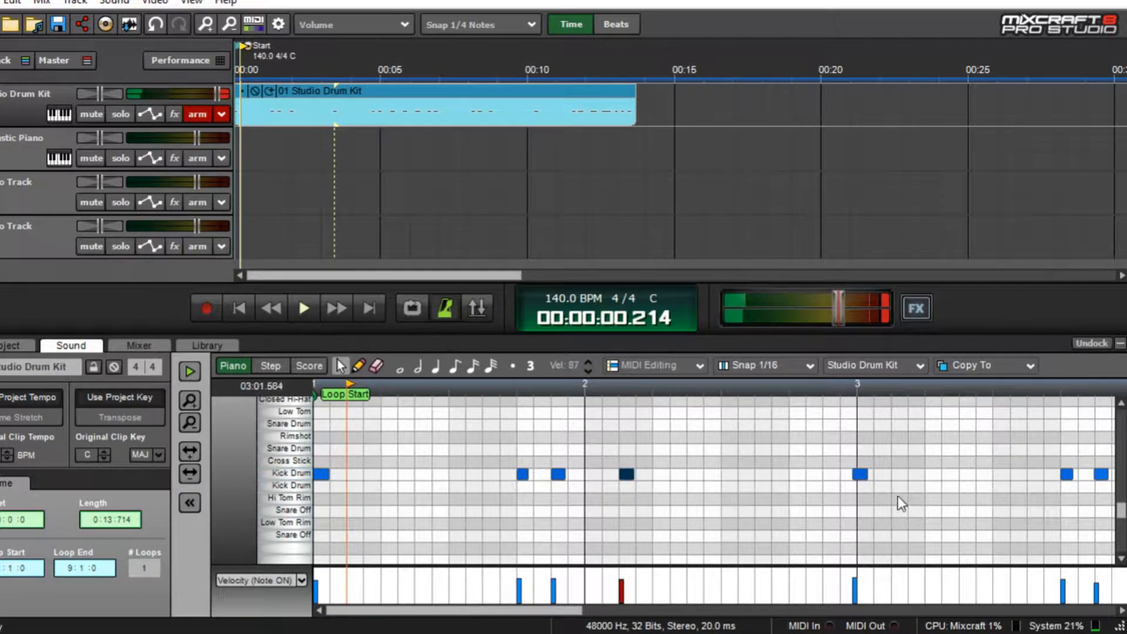
{"action": "left_click", "coordinate": [857, 475]}
Step: Align the two kick drum notes at the end of bar 3 and the first one in bar 4 to the 1/16 grid
{"action": "left_click", "coordinate": [1068, 519]}
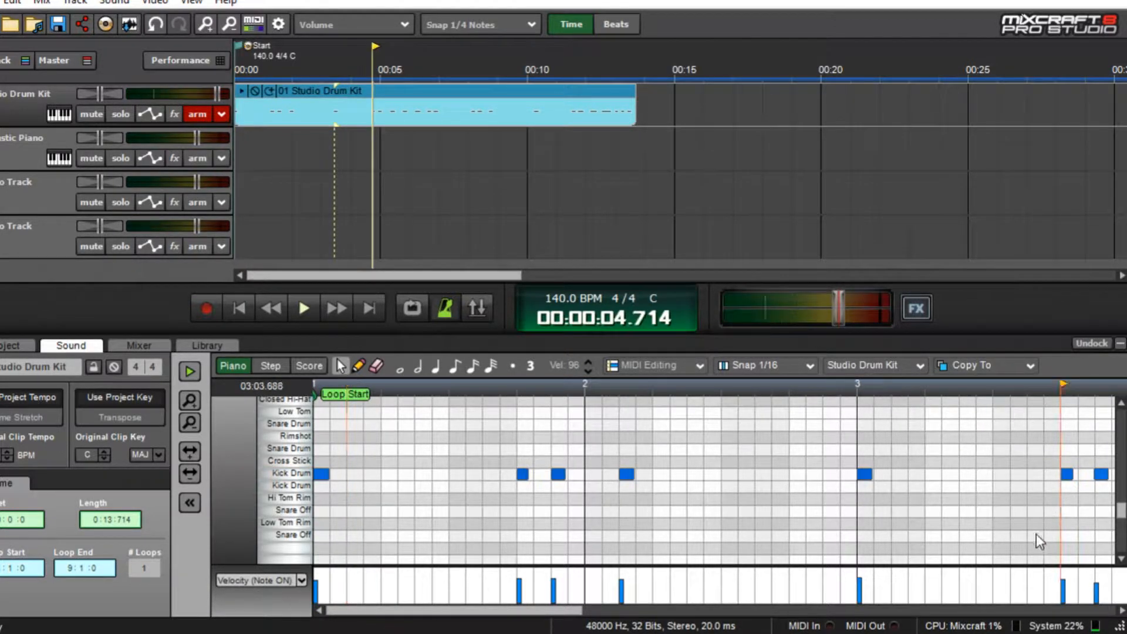
{"action": "scroll", "coordinate": [1034, 533], "scroll_direction": "up", "scroll_amount": 4}
{"action": "left_click", "coordinate": [853, 475]}
{"action": "left_click", "coordinate": [927, 474]}
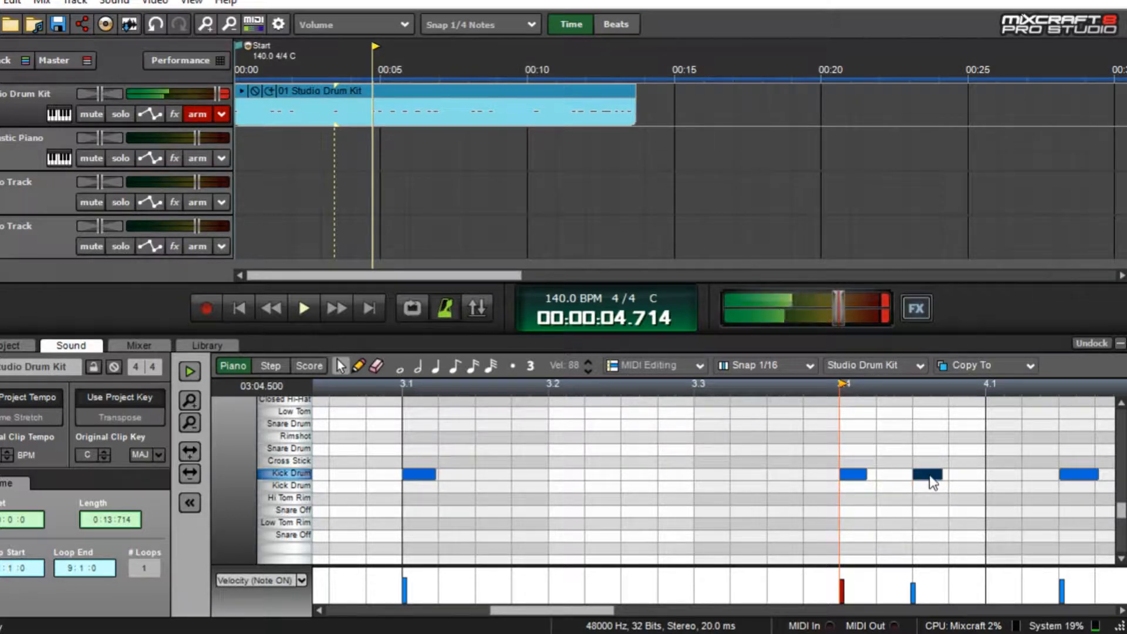
{"action": "left_click", "coordinate": [1069, 475]}
Step: Align the remaining kick drum notes in bar 4 and the first one in bar 5 to the 1/16 grid
{"action": "scroll", "coordinate": [994, 519], "scroll_direction": "right", "scroll_amount": 3}
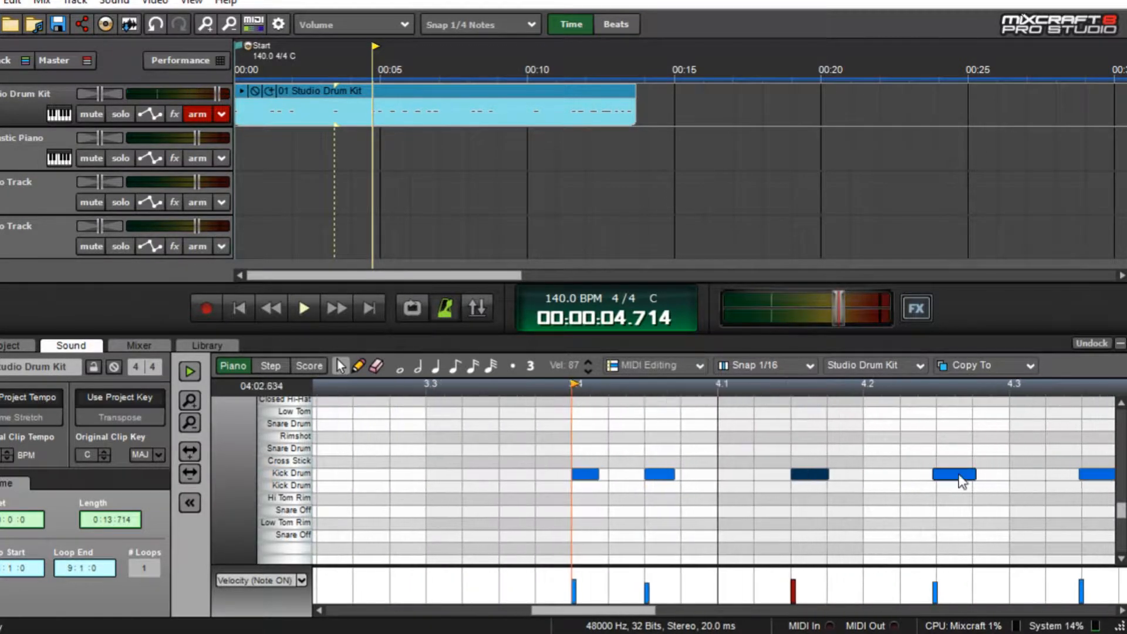
{"action": "left_click", "coordinate": [964, 476]}
{"action": "scroll", "coordinate": [1003, 505], "scroll_direction": "down", "scroll_amount": 2}
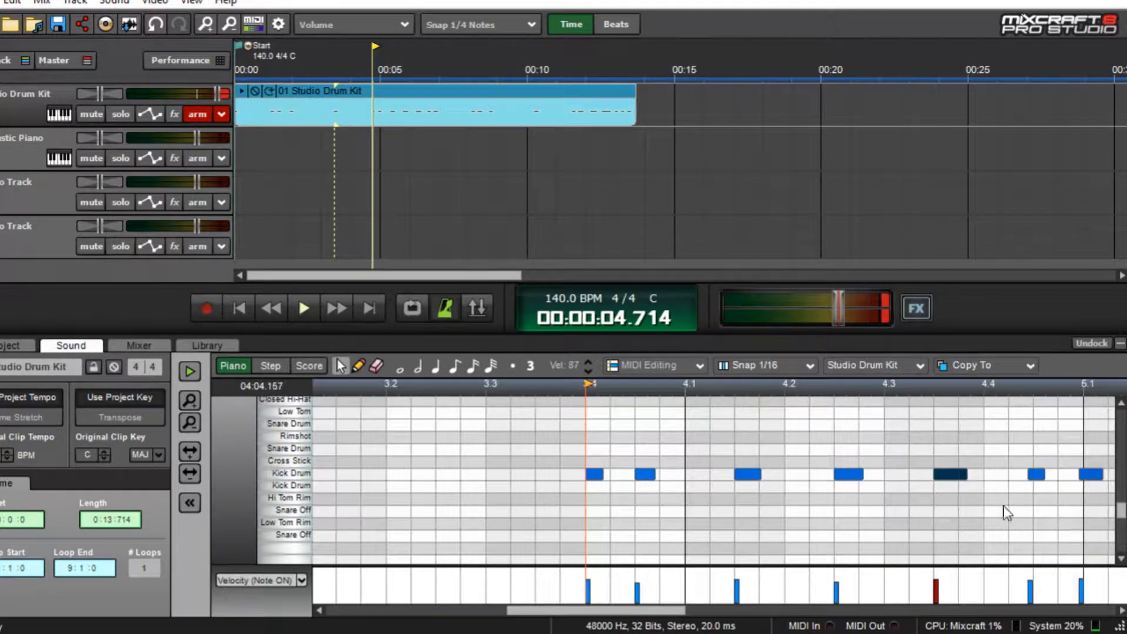
{"action": "left_click", "coordinate": [1038, 474]}
{"action": "left_click", "coordinate": [1088, 477]}
Step: Align the two kick drum notes at the end of bar 5 and the first one in bar 6 to the 1/16 grid
{"action": "scroll", "coordinate": [946, 511], "scroll_direction": "down", "scroll_amount": 2}
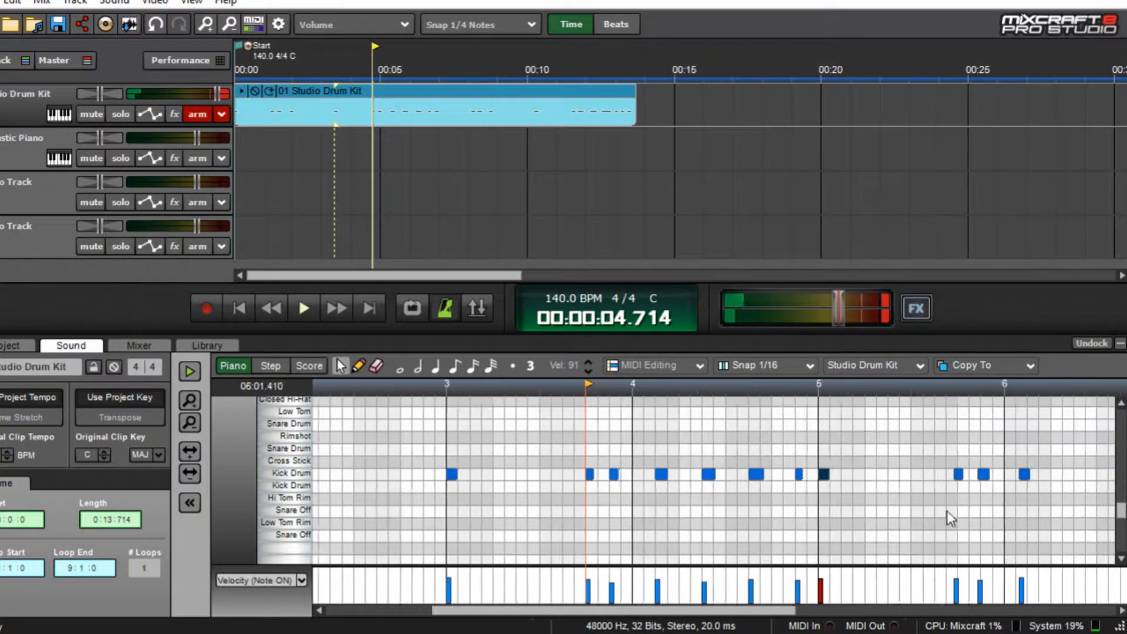
{"action": "scroll", "coordinate": [1012, 475], "scroll_direction": "up", "scroll_amount": 1}
{"action": "left_click", "coordinate": [998, 476]}
{"action": "left_click", "coordinate": [1038, 476]}
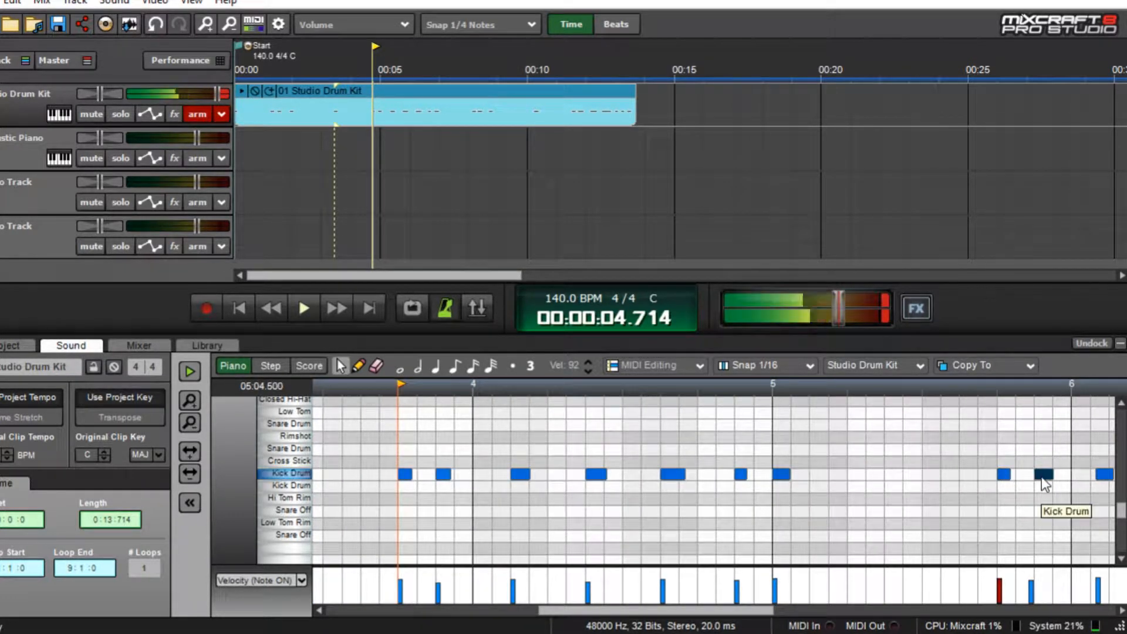
{"action": "left_click", "coordinate": [1104, 475]}
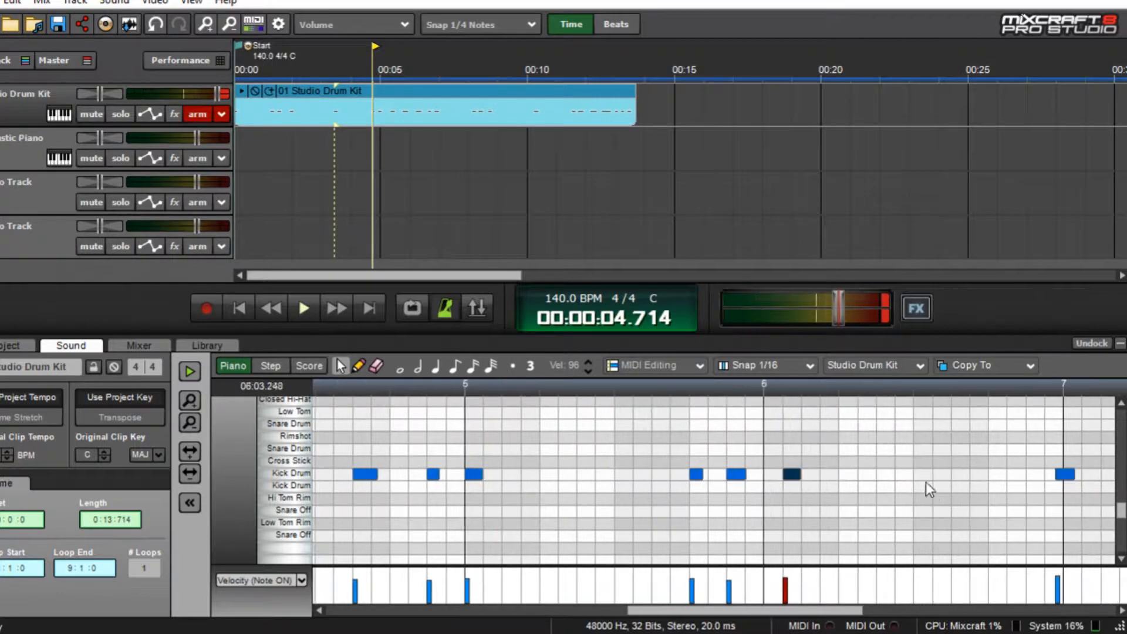
Step: Align the kick drum notes in bar 7 and the first one in bar 8 to the 1/16 grid
{"action": "left_click_drag", "start_coordinate": [1069, 477], "coordinate": [1075, 478]}
{"action": "scroll", "coordinate": [1062, 494], "scroll_direction": "down", "scroll_amount": 4}
{"action": "scroll", "coordinate": [1033, 494], "scroll_direction": "up", "scroll_amount": 3}
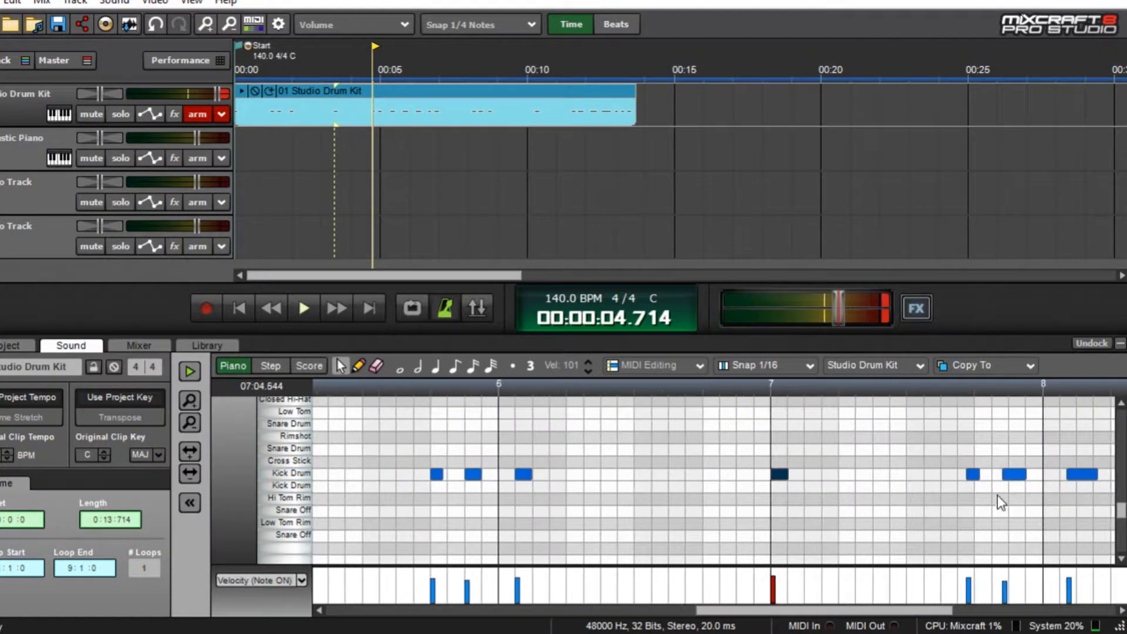
{"action": "left_click_drag", "start_coordinate": [979, 476], "coordinate": [1076, 476]}
Step: Align the remaining four kick drum notes in bar 8 to the 1/16 grid
{"action": "scroll", "coordinate": [1057, 506], "scroll_direction": "down", "scroll_amount": 4}
{"action": "scroll", "coordinate": [979, 489], "scroll_direction": "up", "scroll_amount": 3}
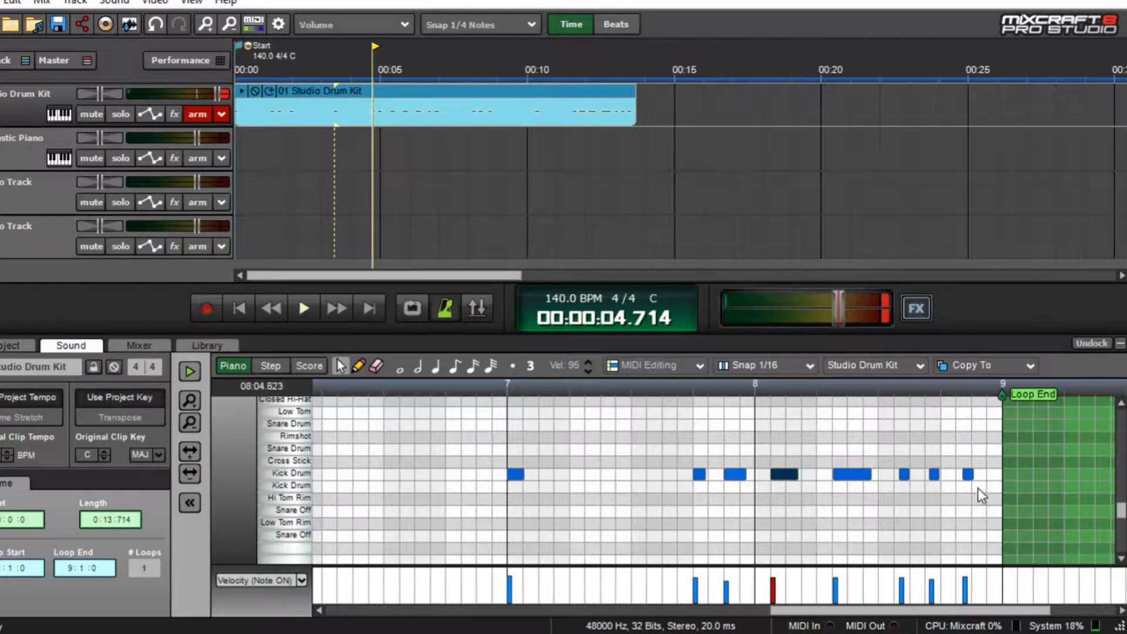
{"action": "left_click", "coordinate": [850, 477]}
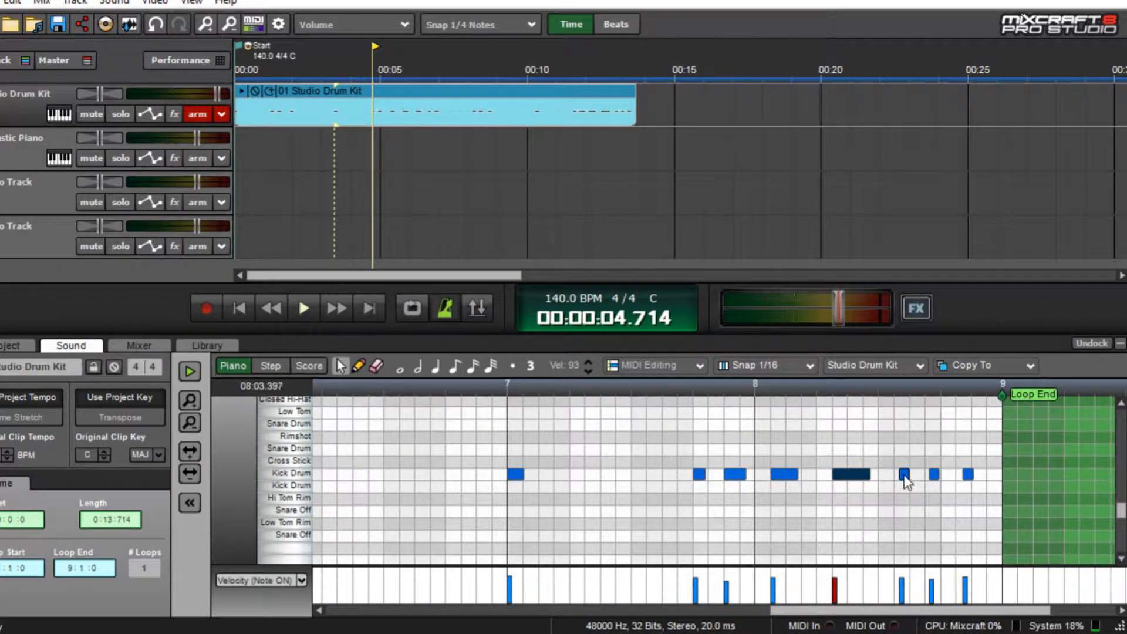
{"action": "left_click_drag", "start_coordinate": [905, 475], "coordinate": [959, 478]}
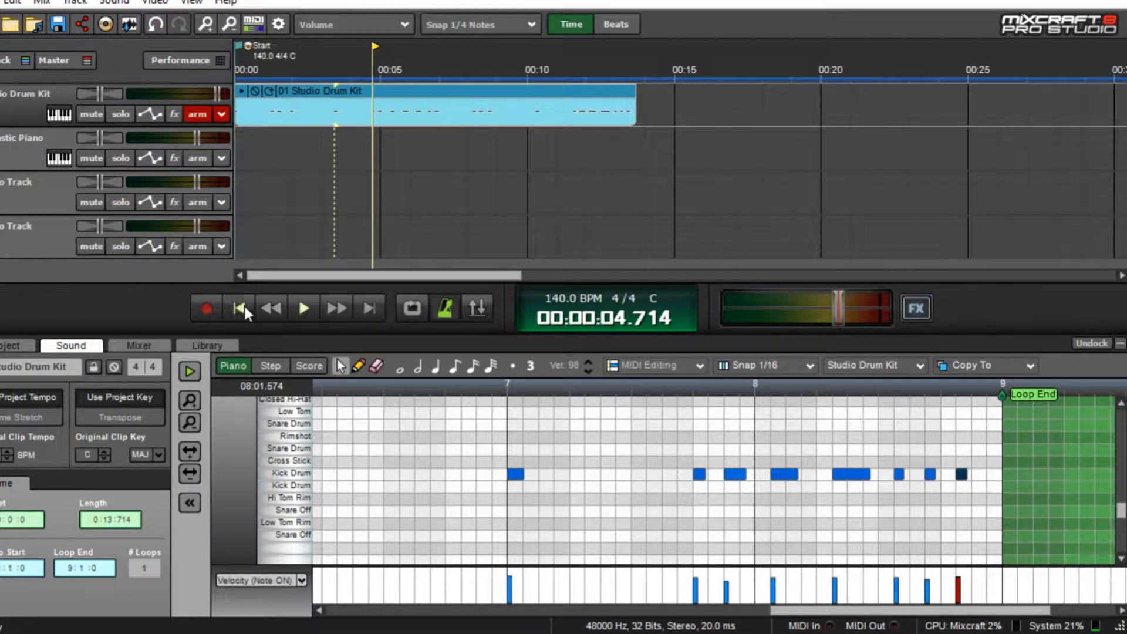
Step: Play the kick drum pattern back from the project start to check its timing
{"action": "left_click", "coordinate": [240, 309]}
{"action": "left_click", "coordinate": [301, 310]}
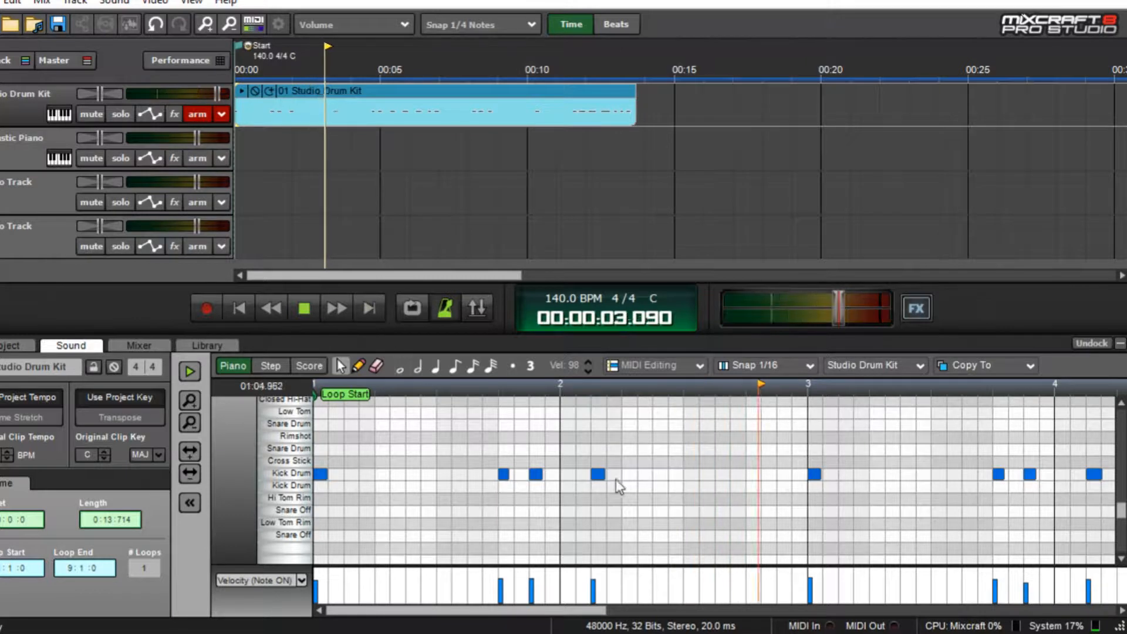
{"action": "scroll", "coordinate": [688, 499], "scroll_direction": "down", "scroll_amount": 2}
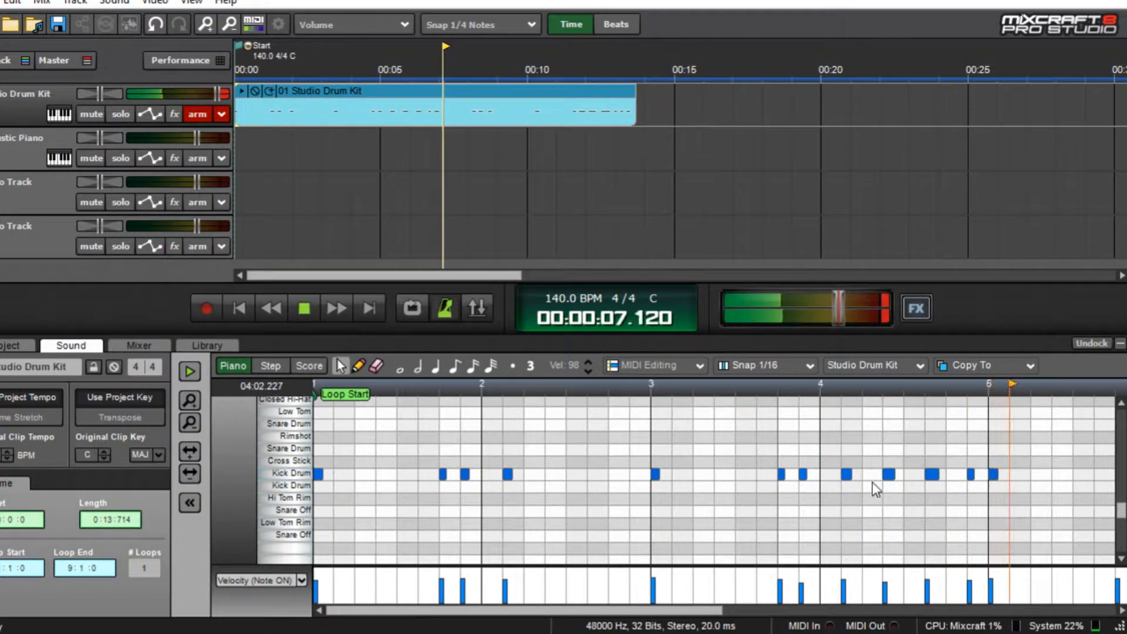
{"action": "scroll", "coordinate": [873, 482], "scroll_direction": "down", "scroll_amount": 2}
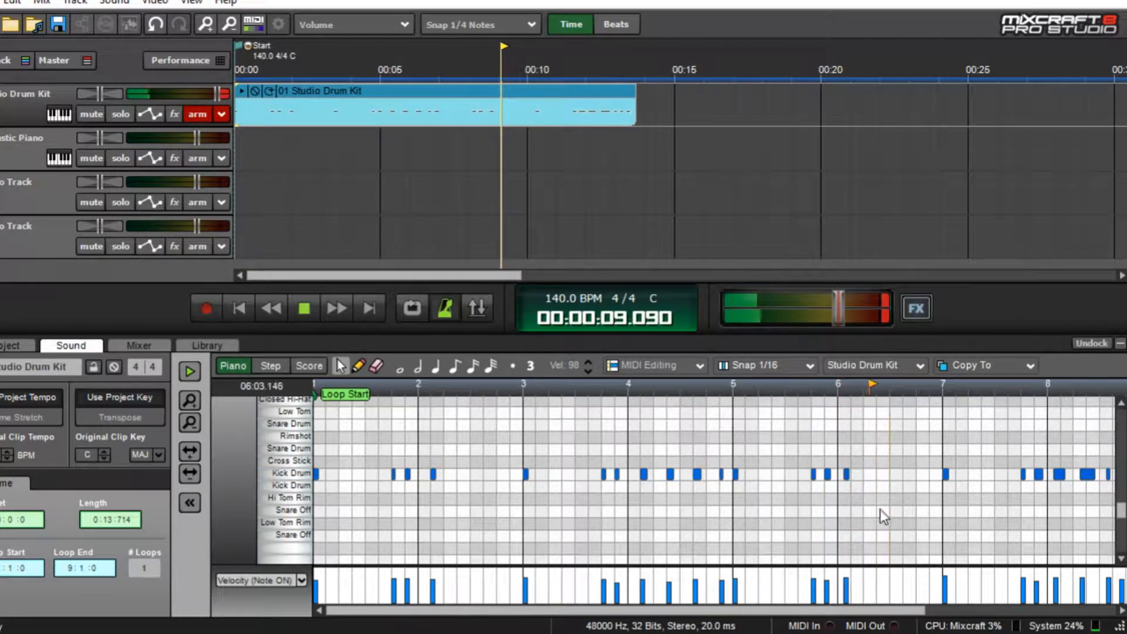
Step: Move the first kick drum note in bar 6 one 1/16 step later and replay that passage
{"action": "scroll", "coordinate": [863, 505], "scroll_direction": "up", "scroll_amount": 3}
{"action": "left_click", "coordinate": [460, 196]}
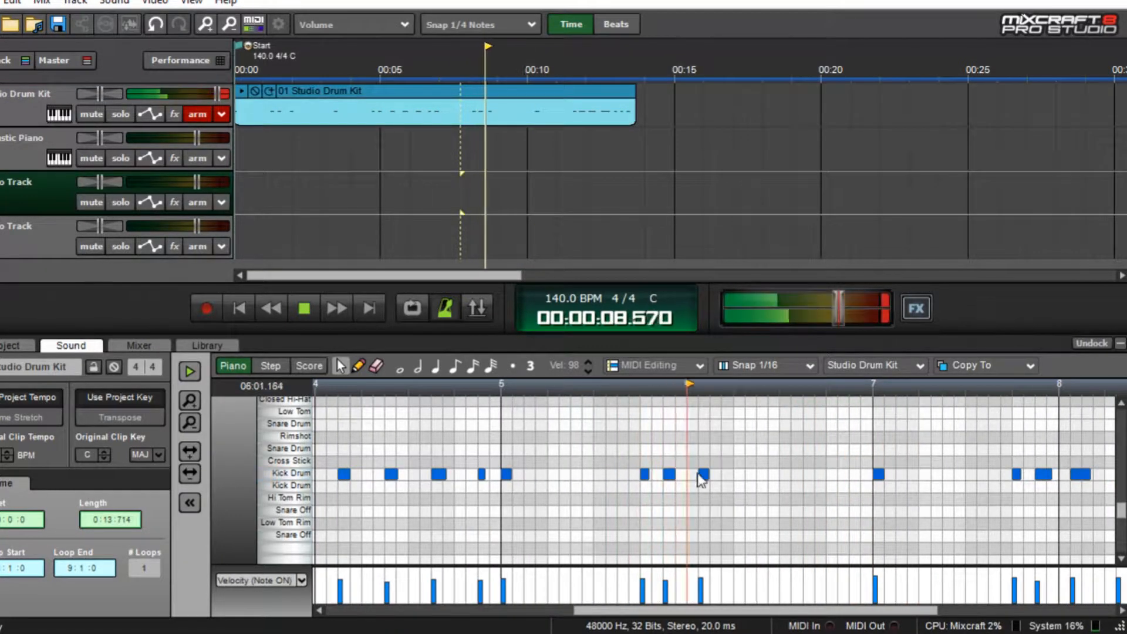
{"action": "left_click_drag", "start_coordinate": [701, 477], "coordinate": [714, 477]}
{"action": "left_click", "coordinate": [459, 175]}
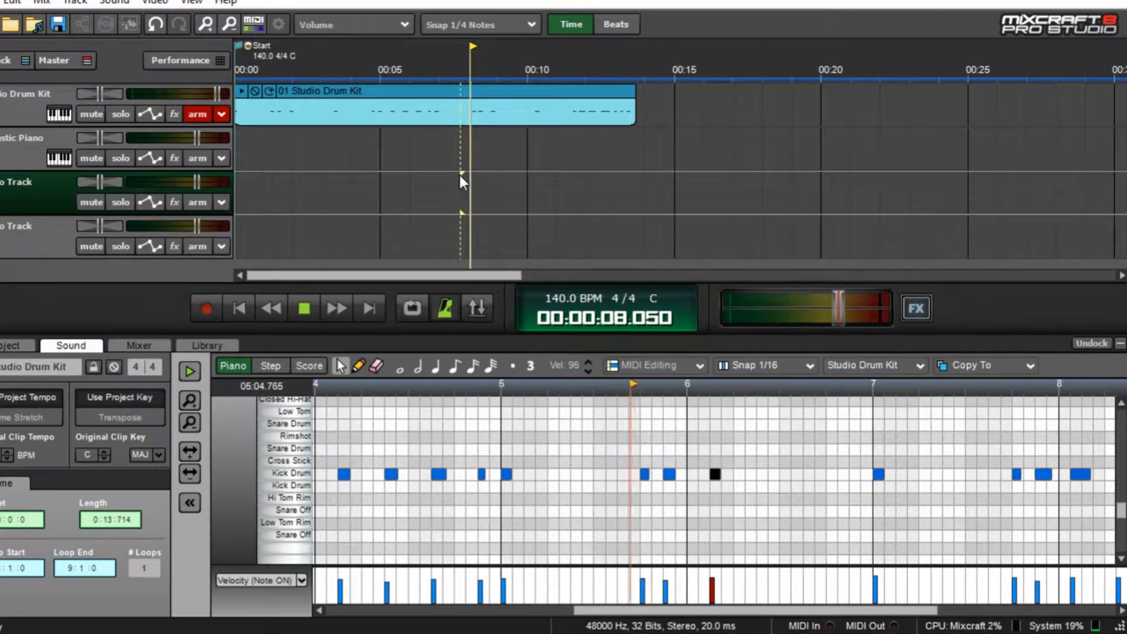
Step: Move the first two kick drum notes in bar 8 one 1/16 step later each, replaying the passage to check
{"action": "scroll", "coordinate": [791, 480], "scroll_direction": "down", "scroll_amount": 1}
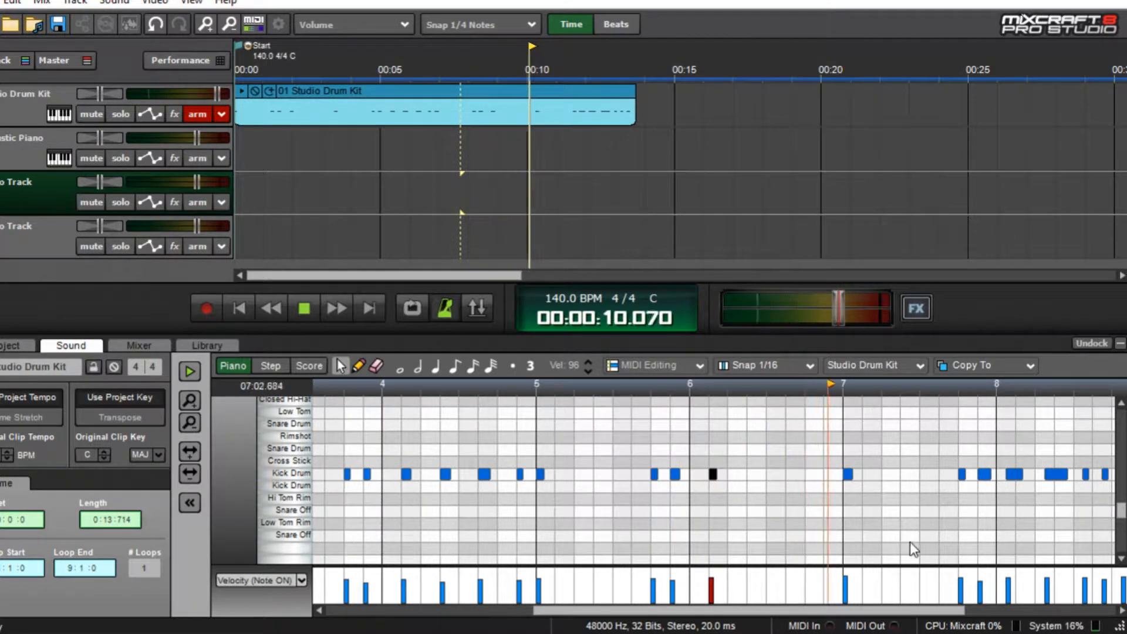
{"action": "scroll", "coordinate": [909, 535], "scroll_direction": "down", "scroll_amount": 1}
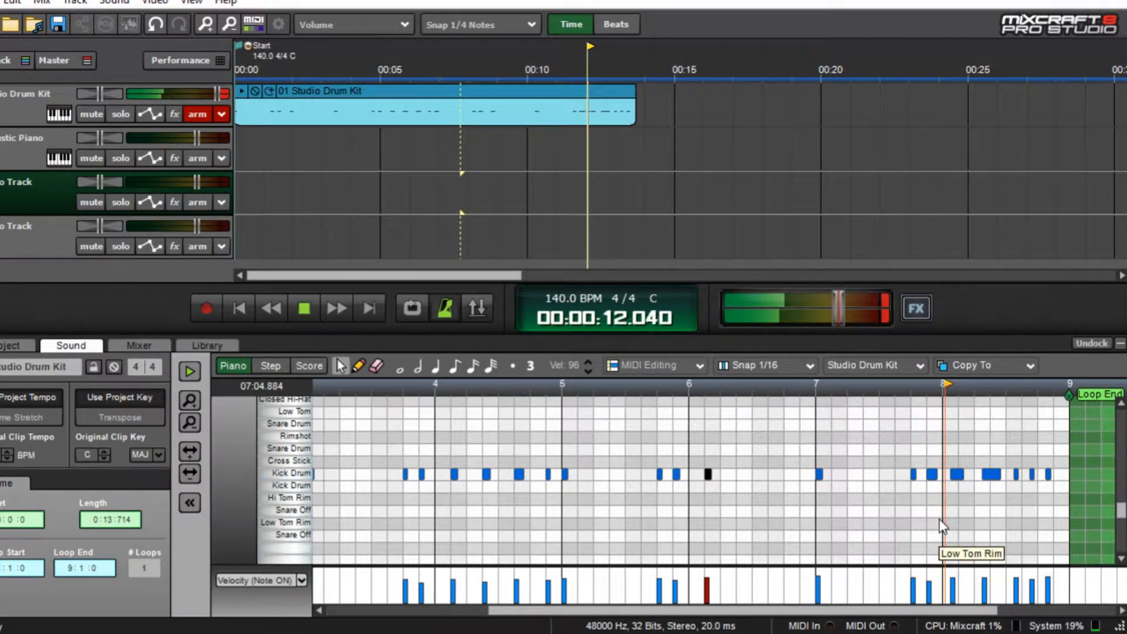
{"action": "scroll", "coordinate": [940, 519], "scroll_direction": "up", "scroll_amount": 1}
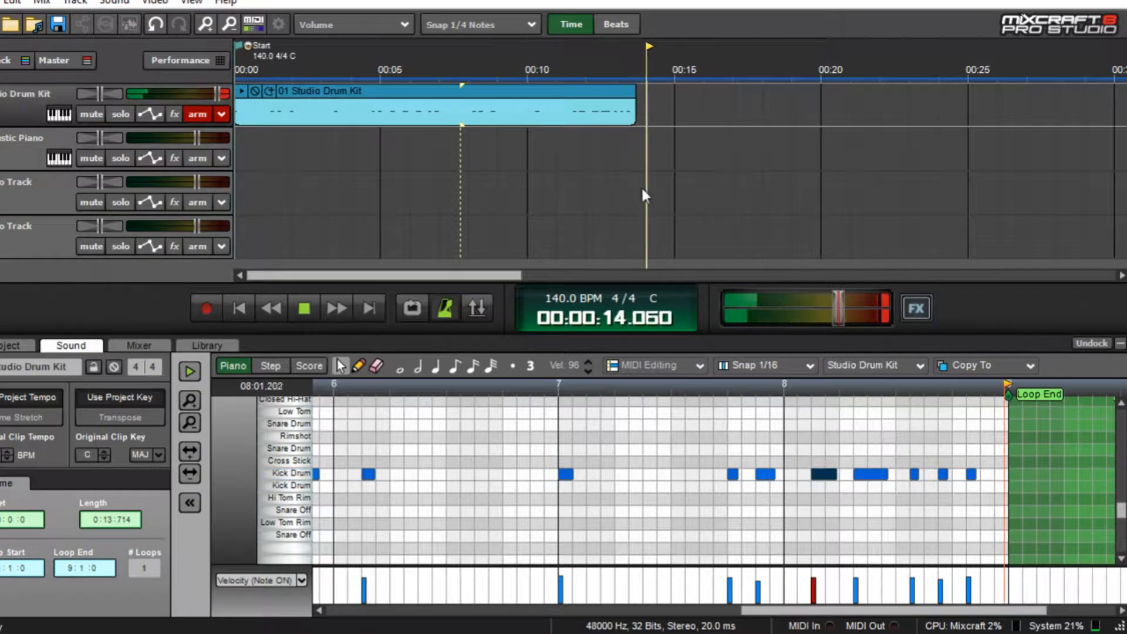
{"action": "left_click", "coordinate": [498, 153]}
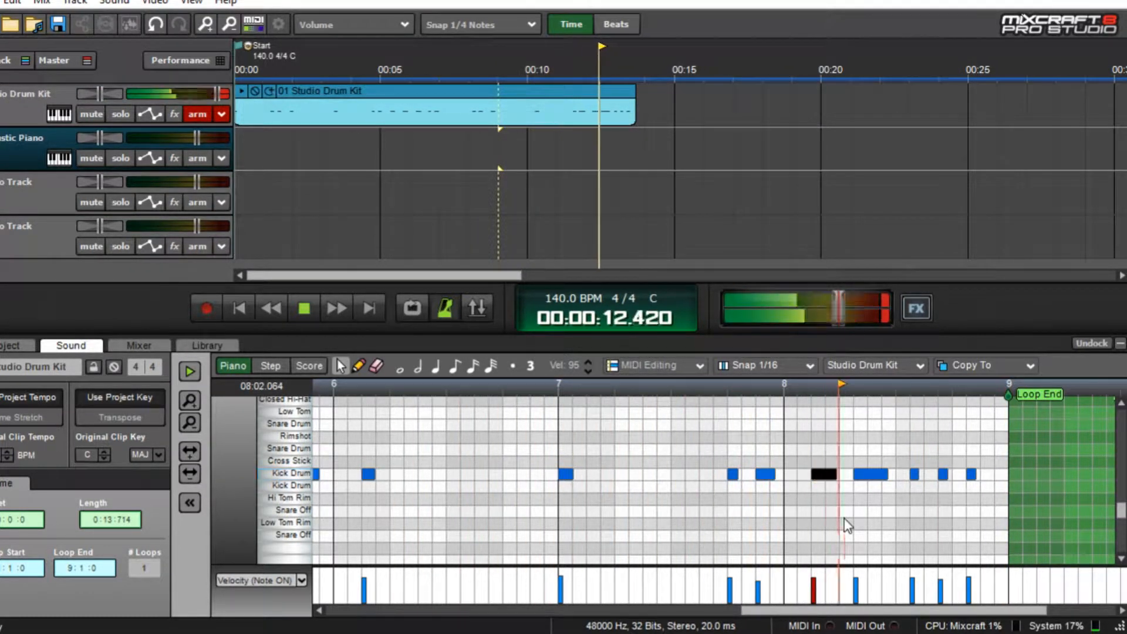
{"action": "left_click_drag", "start_coordinate": [860, 475], "coordinate": [876, 476]}
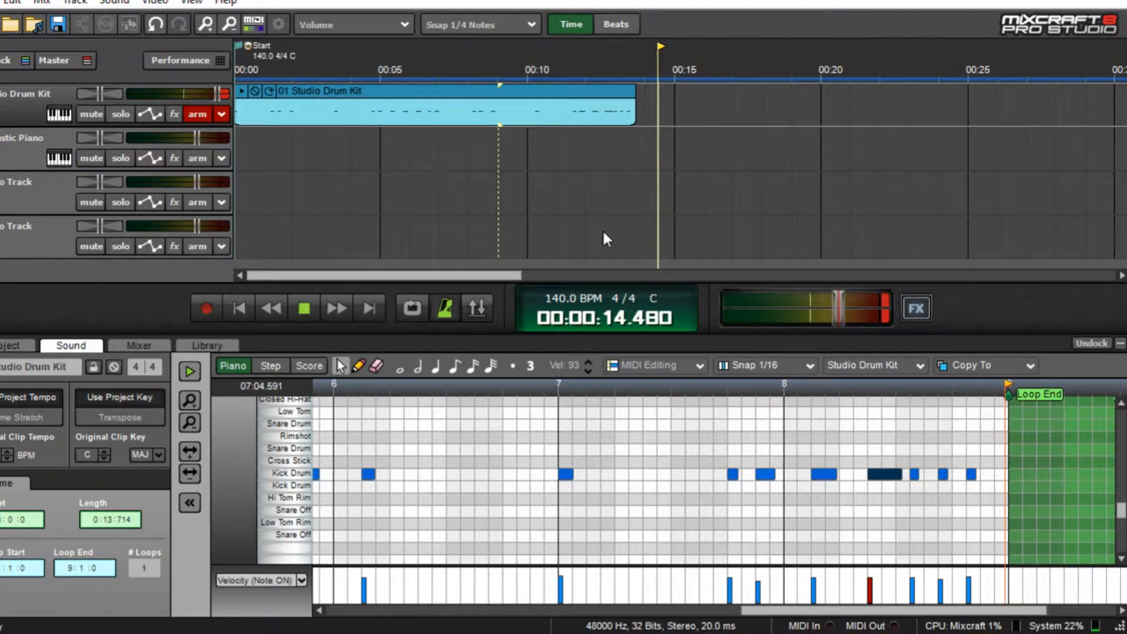
{"action": "left_click", "coordinate": [574, 196]}
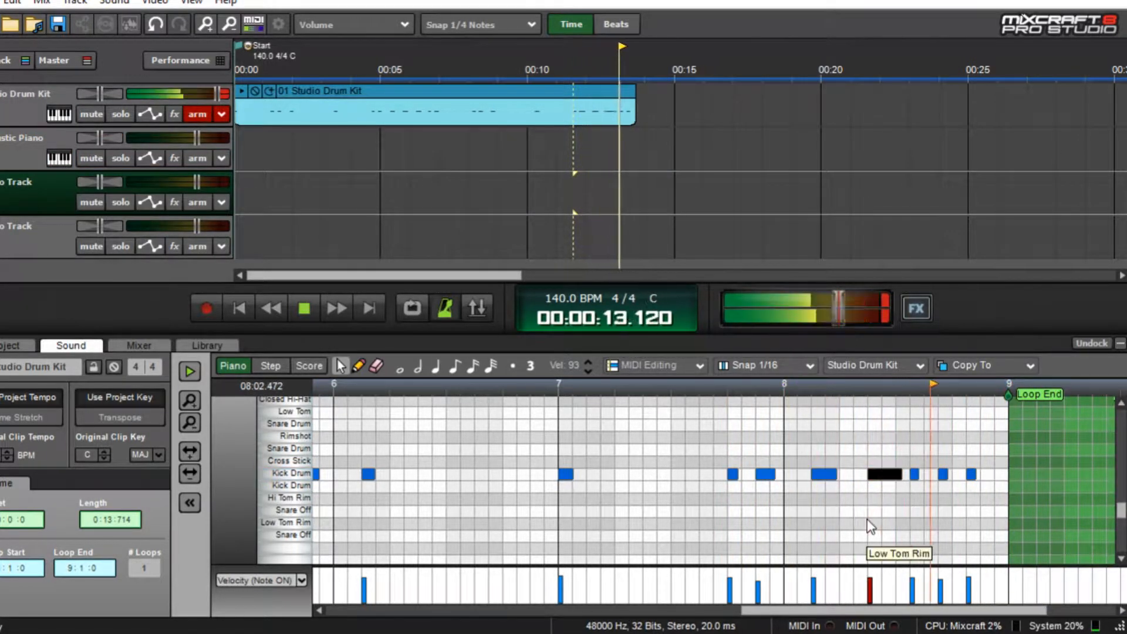
Step: Move the last three kick drum notes in bar 8 one 1/16 step later, replay the ending and stop playback
{"action": "left_click_drag", "start_coordinate": [916, 473], "coordinate": [930, 474]}
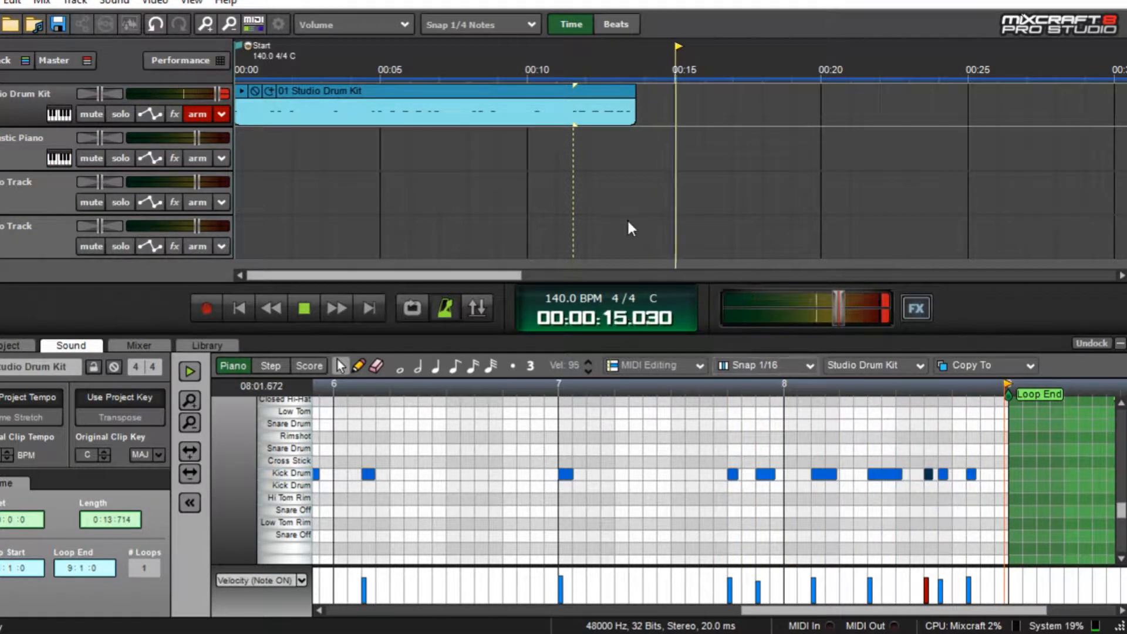
{"action": "left_click", "coordinate": [573, 188]}
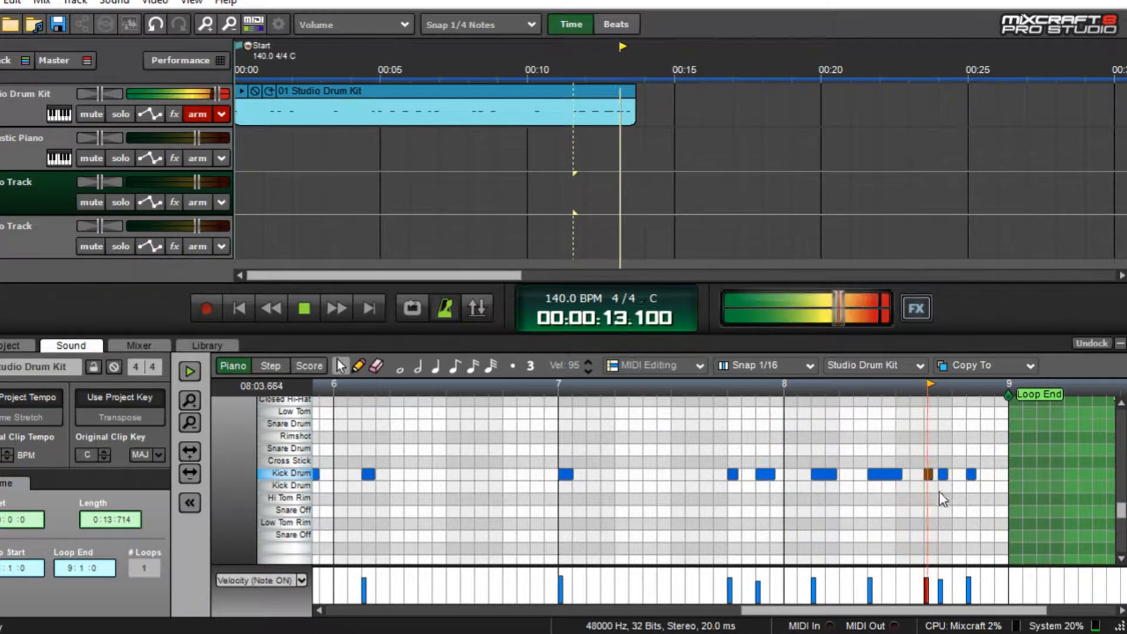
{"action": "left_click_drag", "start_coordinate": [945, 474], "coordinate": [986, 475]}
{"action": "left_click", "coordinate": [575, 238]}
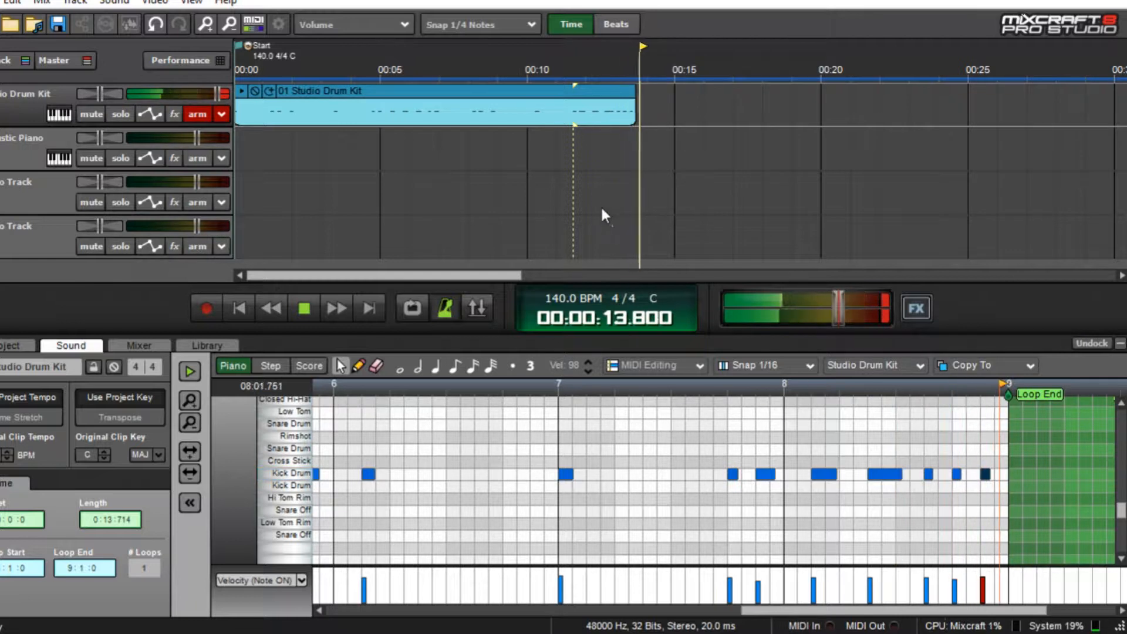
{"action": "left_click", "coordinate": [573, 189]}
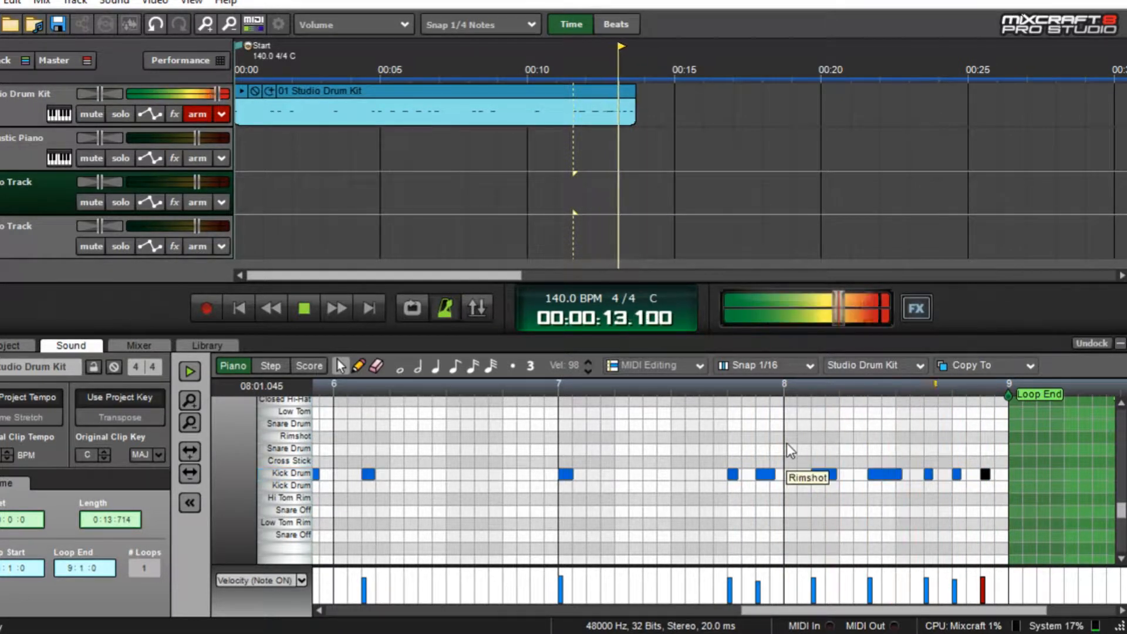
{"action": "key", "text": "space"}
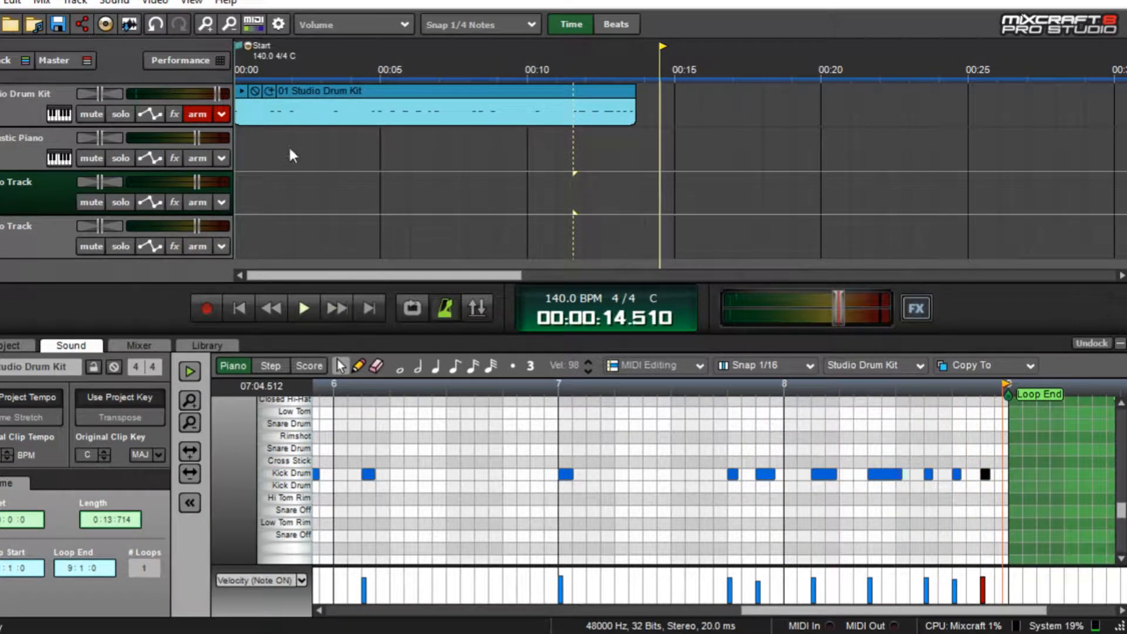
Step: Record a closed hi-hat pattern from the project start on the Studio Drum Kit track and set its loop end to bar 9
{"action": "left_click", "coordinate": [239, 308]}
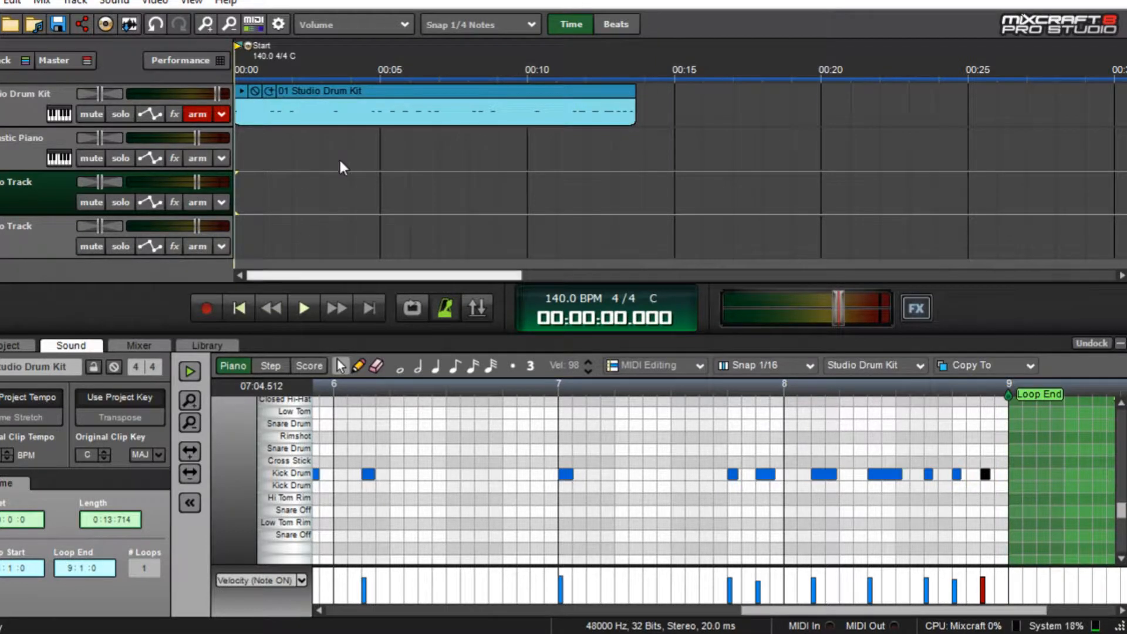
{"action": "scroll", "coordinate": [343, 149], "scroll_direction": "down", "scroll_amount": 2}
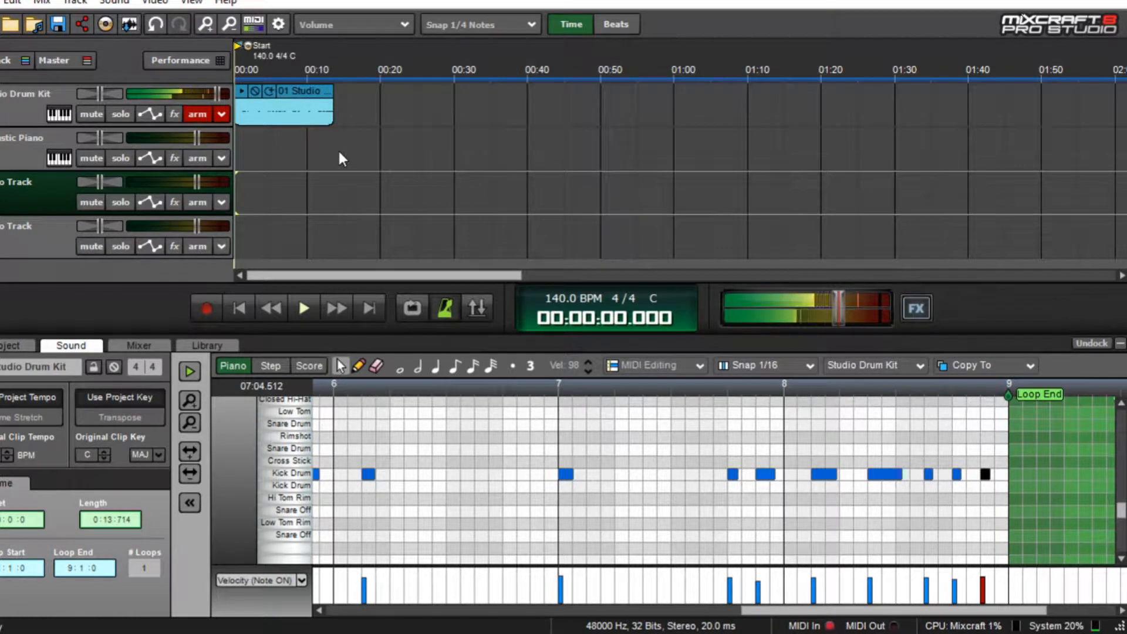
{"action": "left_click", "coordinate": [207, 308]}
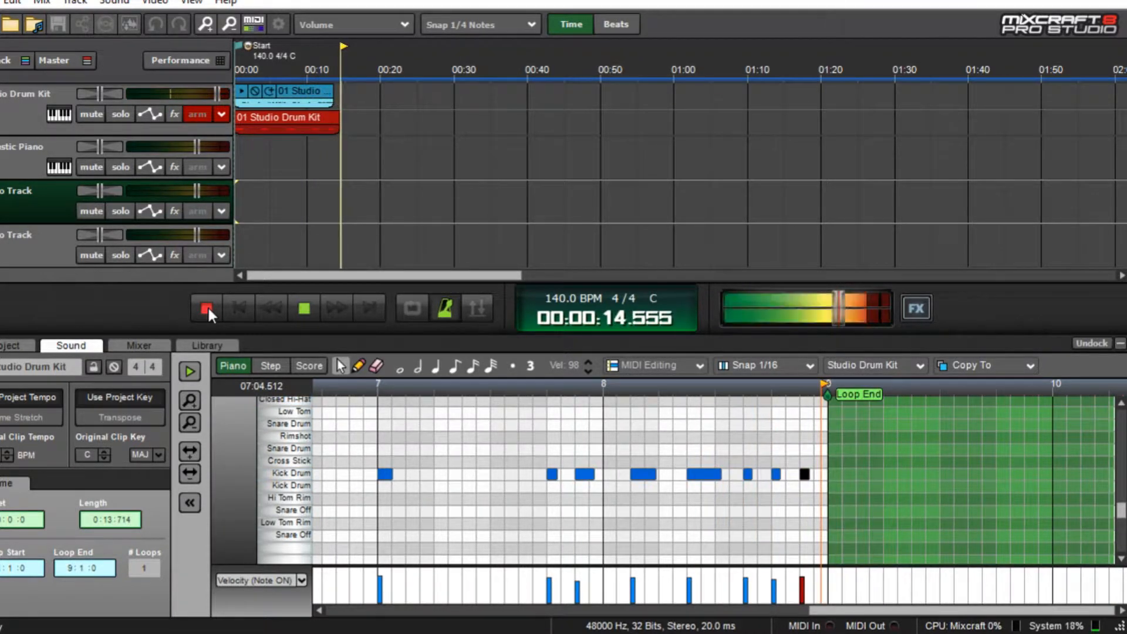
{"action": "left_click", "coordinate": [206, 306]}
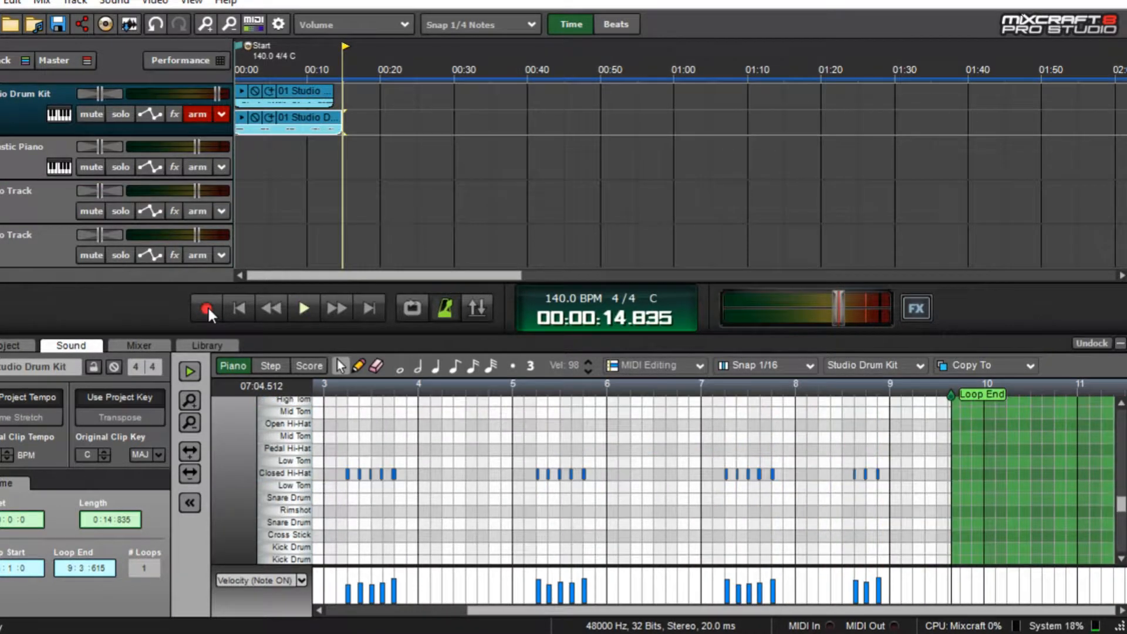
{"action": "left_click", "coordinate": [297, 123]}
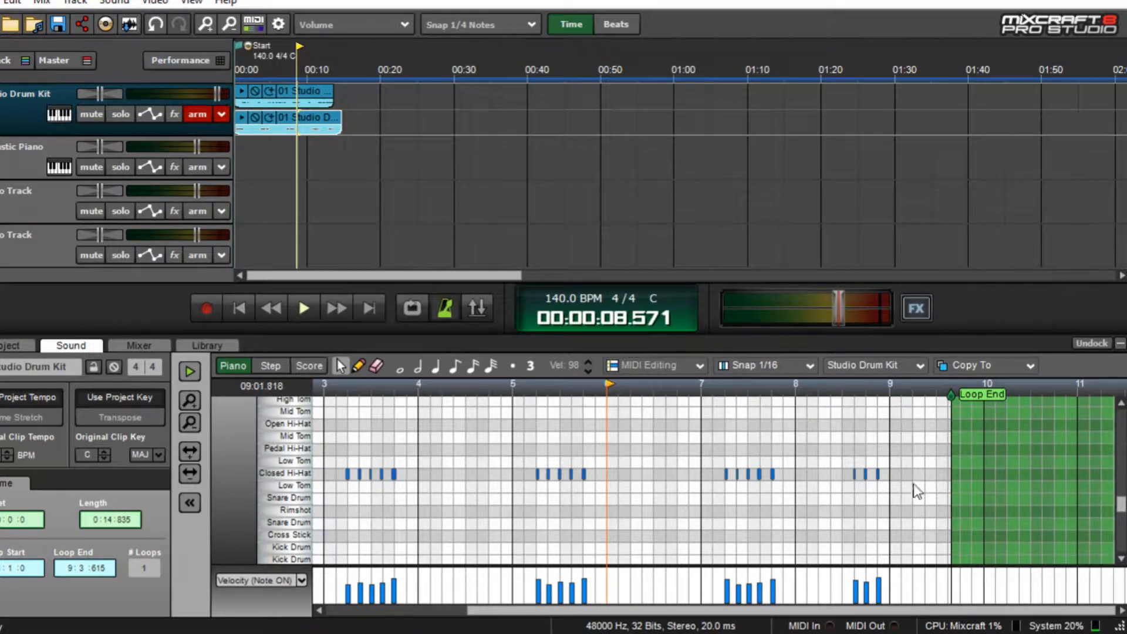
{"action": "left_click_drag", "start_coordinate": [951, 394], "coordinate": [890, 395]}
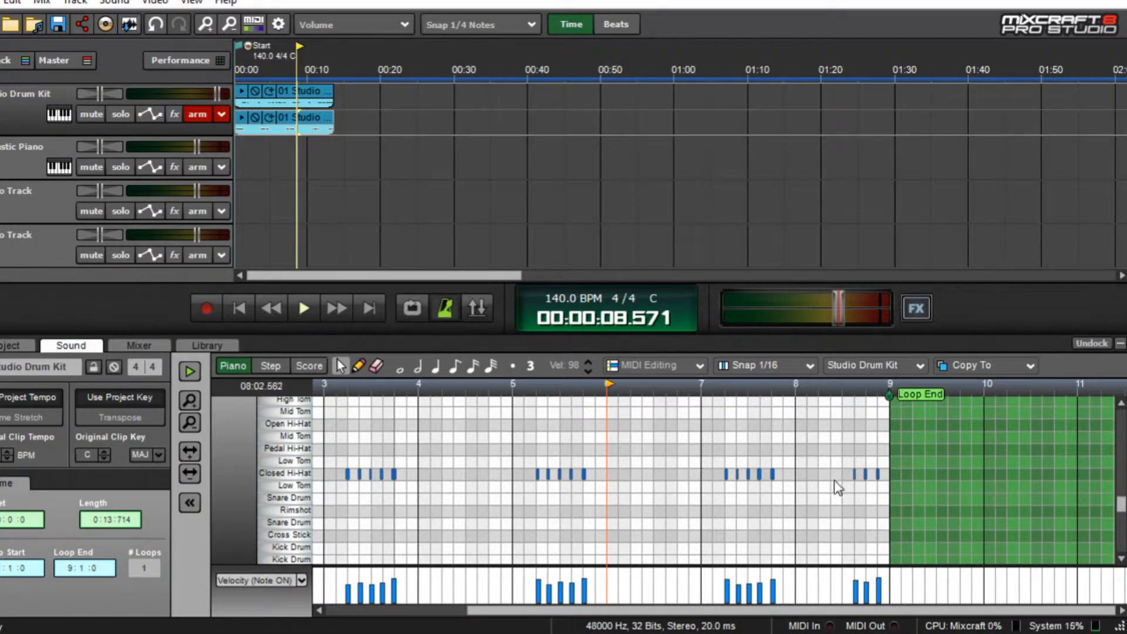
Step: Align the five closed hi-hat notes in bar 1 to the 1/16 grid
{"action": "left_click", "coordinate": [329, 515]}
{"action": "scroll", "coordinate": [379, 520], "scroll_direction": "down", "scroll_amount": 3}
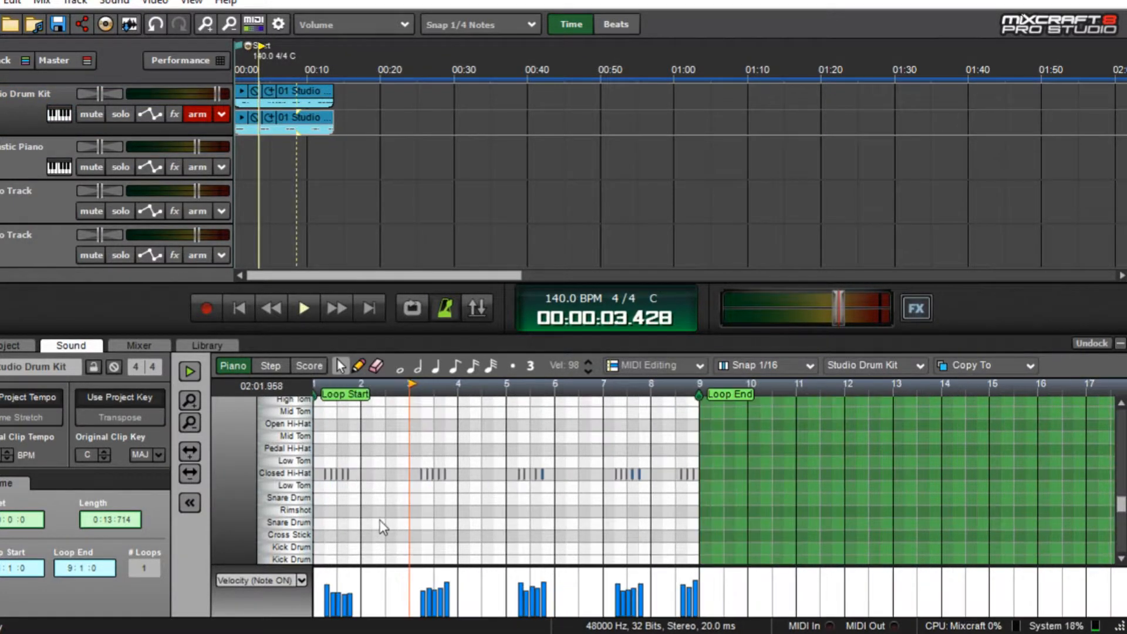
{"action": "scroll", "coordinate": [374, 530], "scroll_direction": "up", "scroll_amount": 7}
{"action": "scroll", "coordinate": [387, 523], "scroll_direction": "up", "scroll_amount": 5}
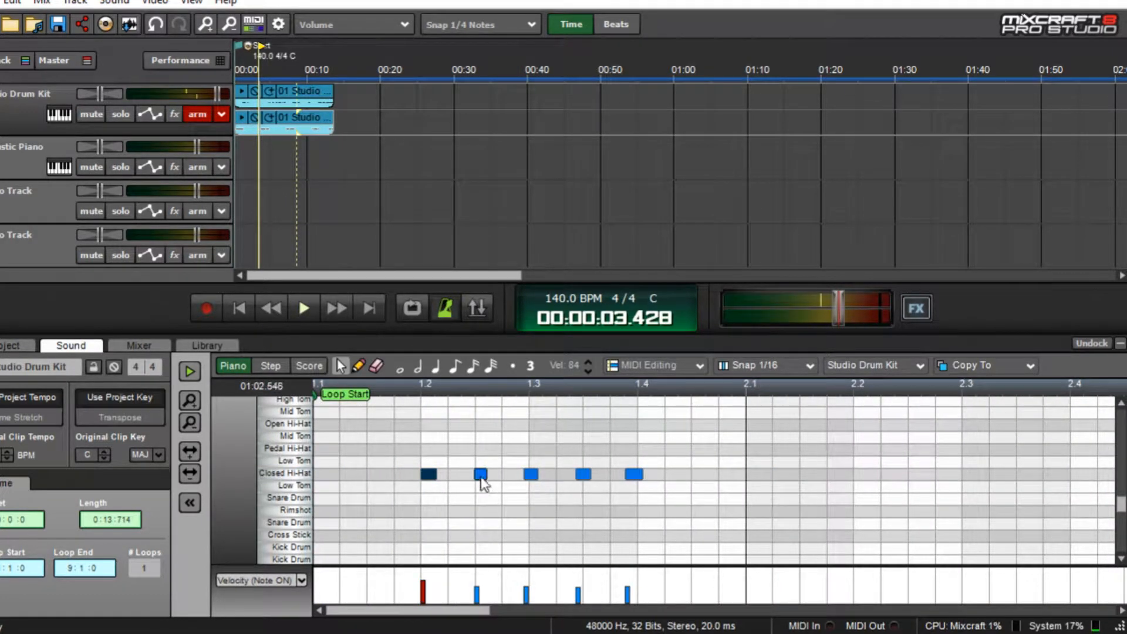
{"action": "left_click", "coordinate": [481, 475]}
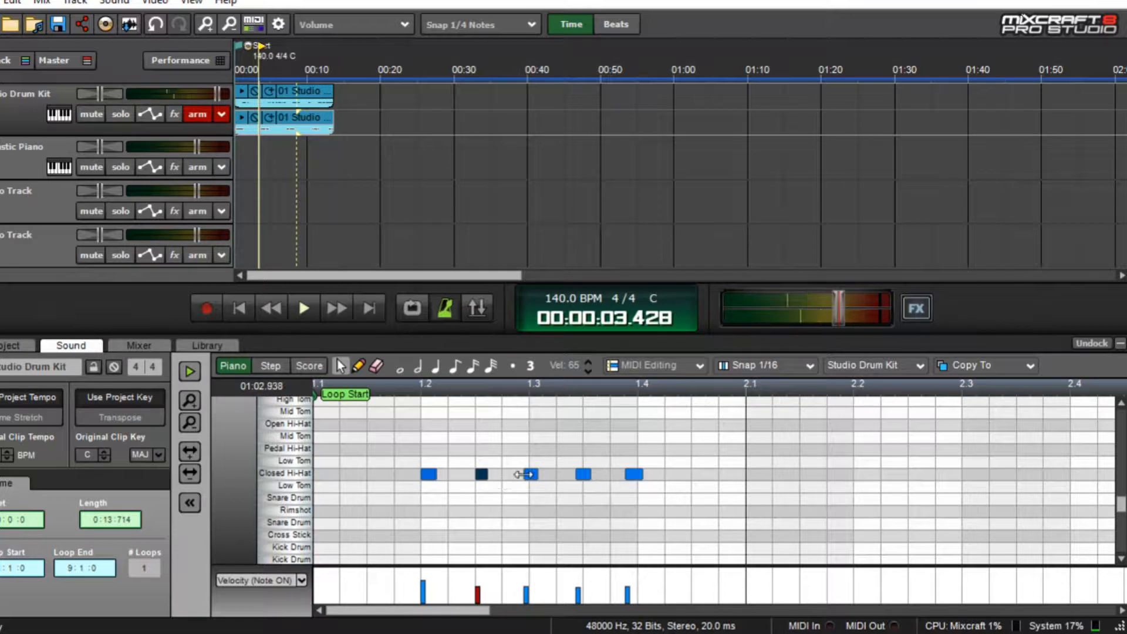
{"action": "left_click", "coordinate": [532, 475]}
{"action": "left_click", "coordinate": [583, 476]}
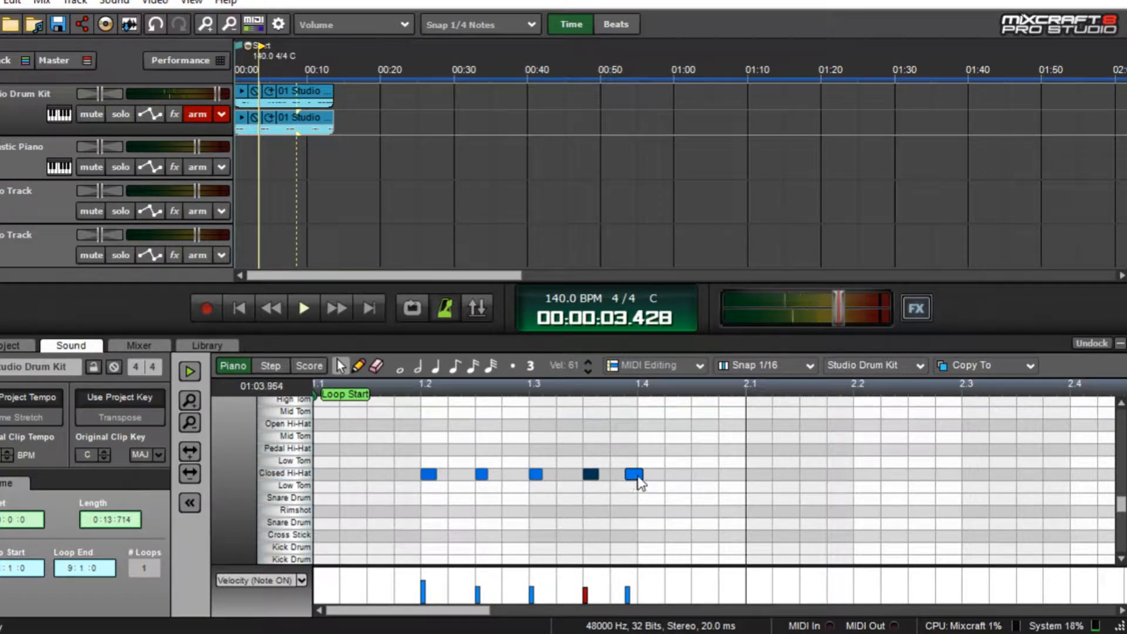
{"action": "left_click", "coordinate": [634, 476]}
Step: Align the five closed hi-hat notes in bar 3 to the 1/16 grid
{"action": "scroll", "coordinate": [658, 505], "scroll_direction": "down", "scroll_amount": 2}
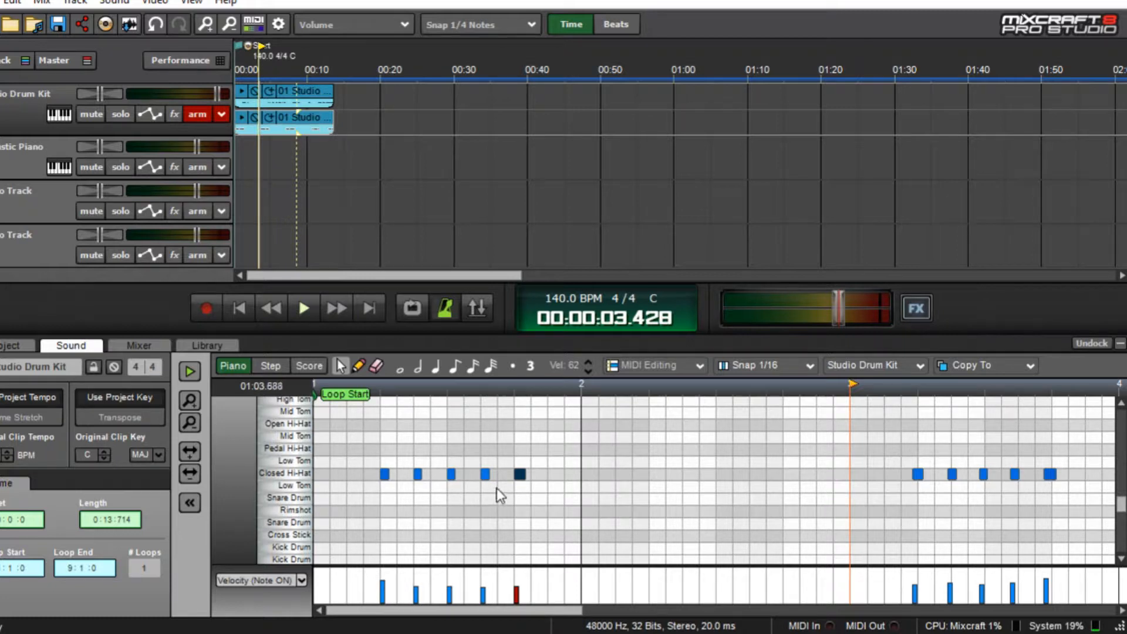
{"action": "scroll", "coordinate": [692, 531], "scroll_direction": "up", "scroll_amount": 2}
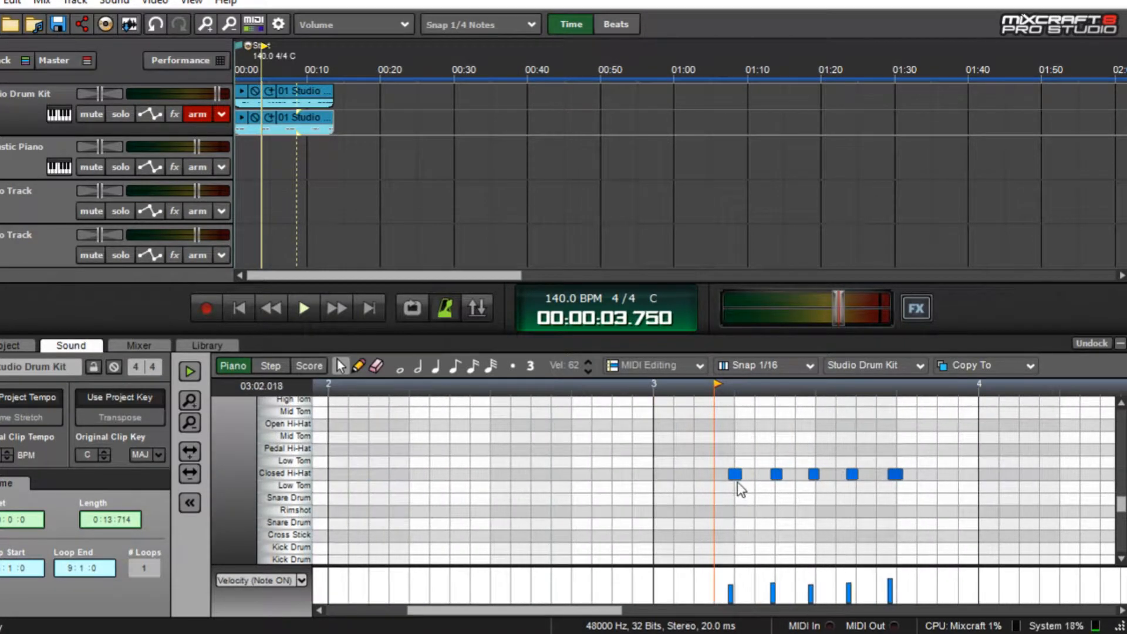
{"action": "left_click_drag", "start_coordinate": [779, 474], "coordinate": [905, 476]}
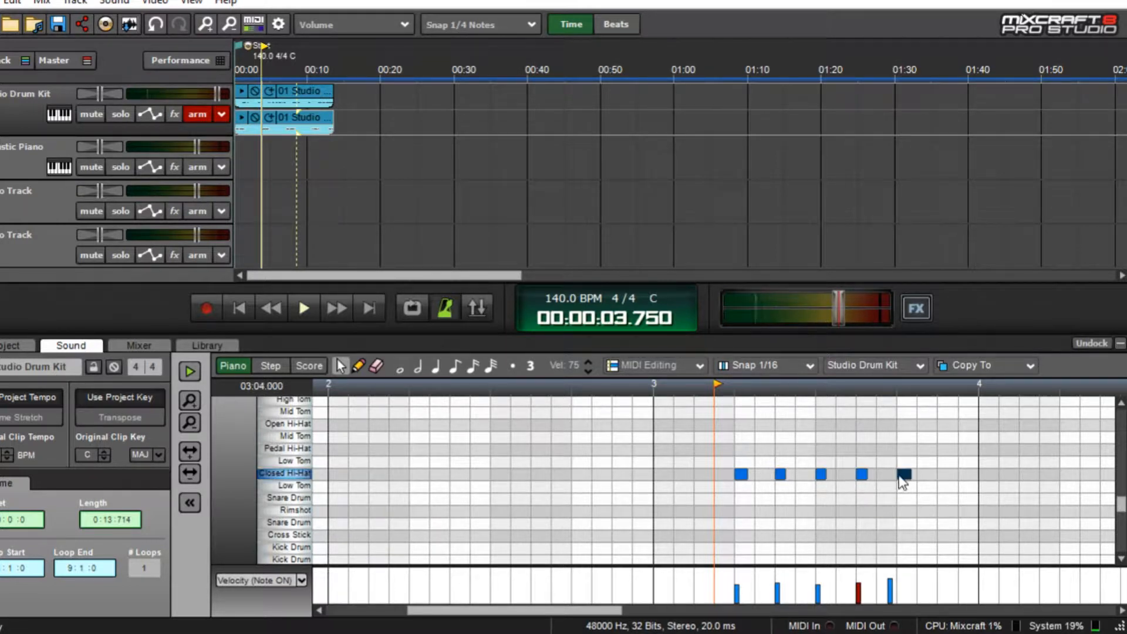
Step: Align the five closed hi-hat notes in bar 5 to the 1/16 grid
{"action": "scroll", "coordinate": [882, 505], "scroll_direction": "down", "scroll_amount": 1}
{"action": "scroll", "coordinate": [983, 546], "scroll_direction": "down", "scroll_amount": 1}
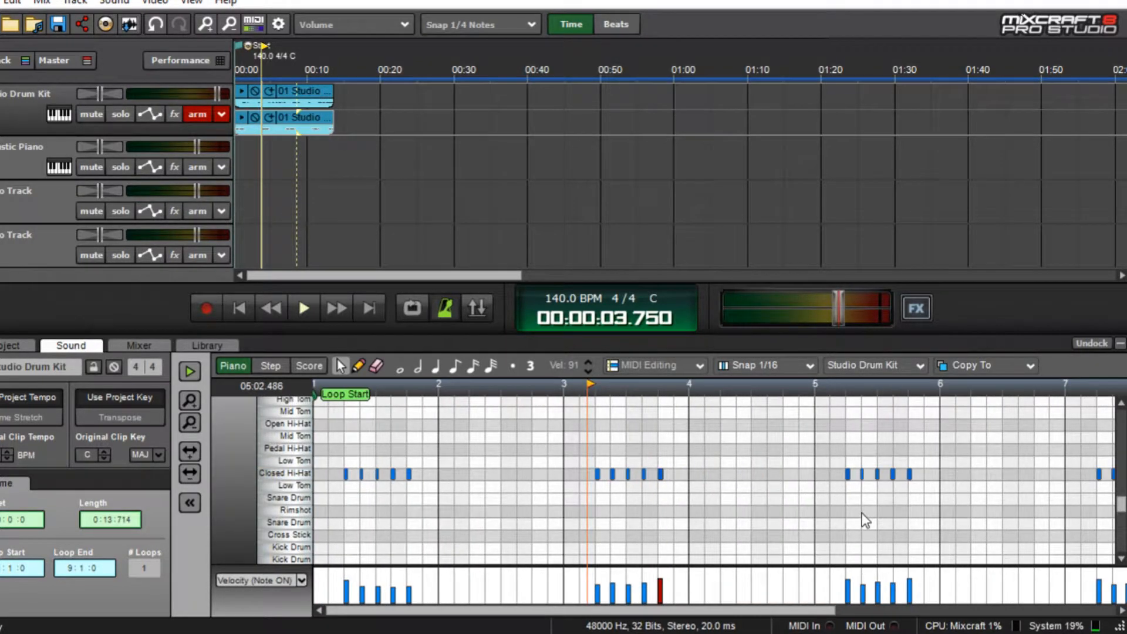
{"action": "left_click", "coordinate": [864, 522]}
{"action": "scroll", "coordinate": [852, 529], "scroll_direction": "up", "scroll_amount": 2}
{"action": "left_click", "coordinate": [896, 475]}
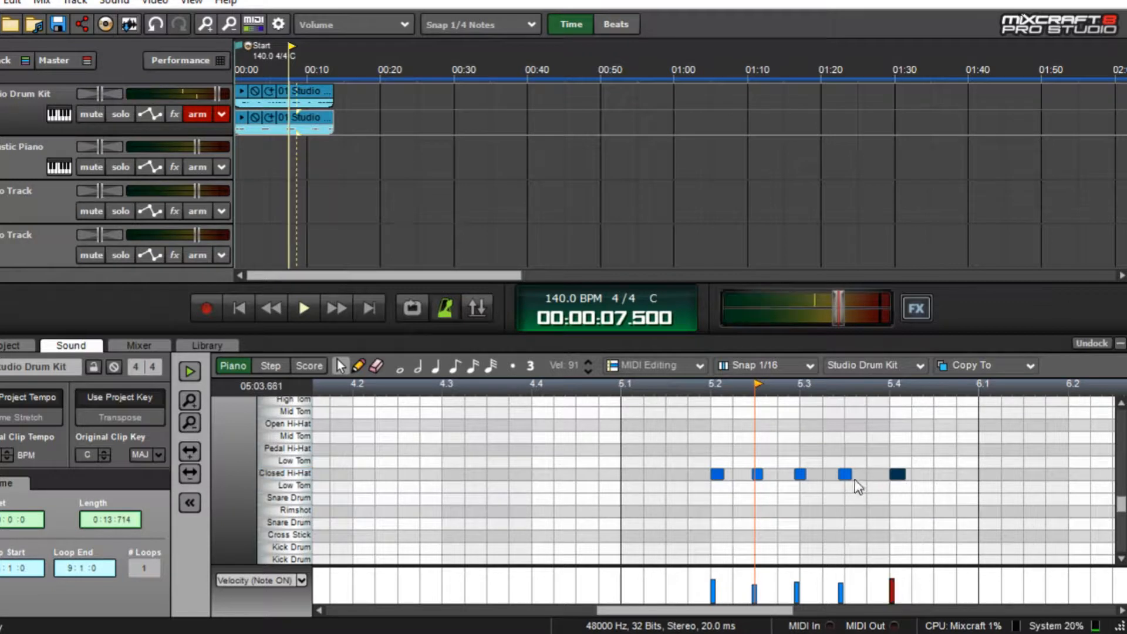
{"action": "left_click_drag", "start_coordinate": [850, 476], "coordinate": [807, 475]}
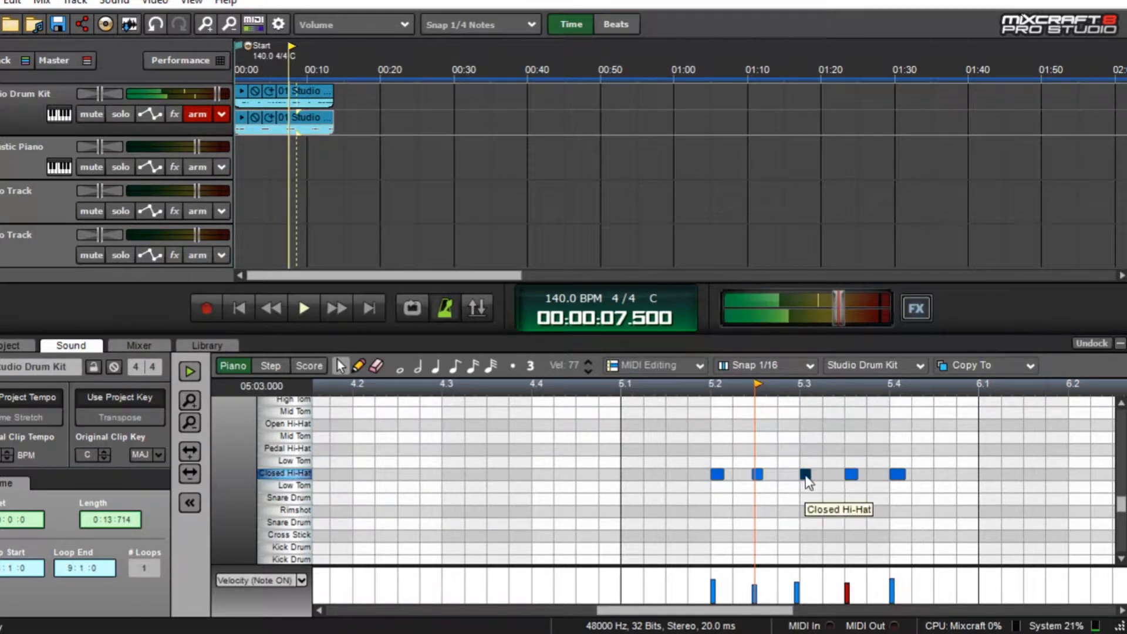
{"action": "left_click", "coordinate": [757, 474]}
{"action": "left_click", "coordinate": [719, 475]}
Step: Align the five closed hi-hat notes in bar 7 to the 1/16 grid
{"action": "scroll", "coordinate": [1002, 523], "scroll_direction": "down", "scroll_amount": 1}
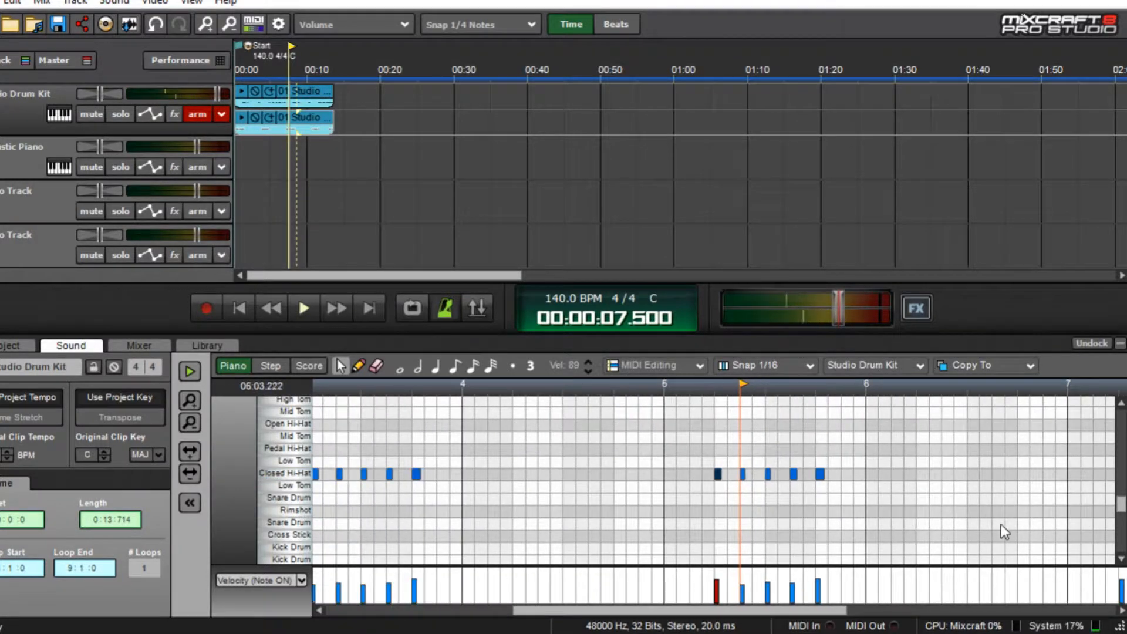
{"action": "scroll", "coordinate": [1002, 524], "scroll_direction": "down", "scroll_amount": 1}
{"action": "left_click", "coordinate": [952, 520]}
{"action": "scroll", "coordinate": [838, 488], "scroll_direction": "up", "scroll_amount": 2}
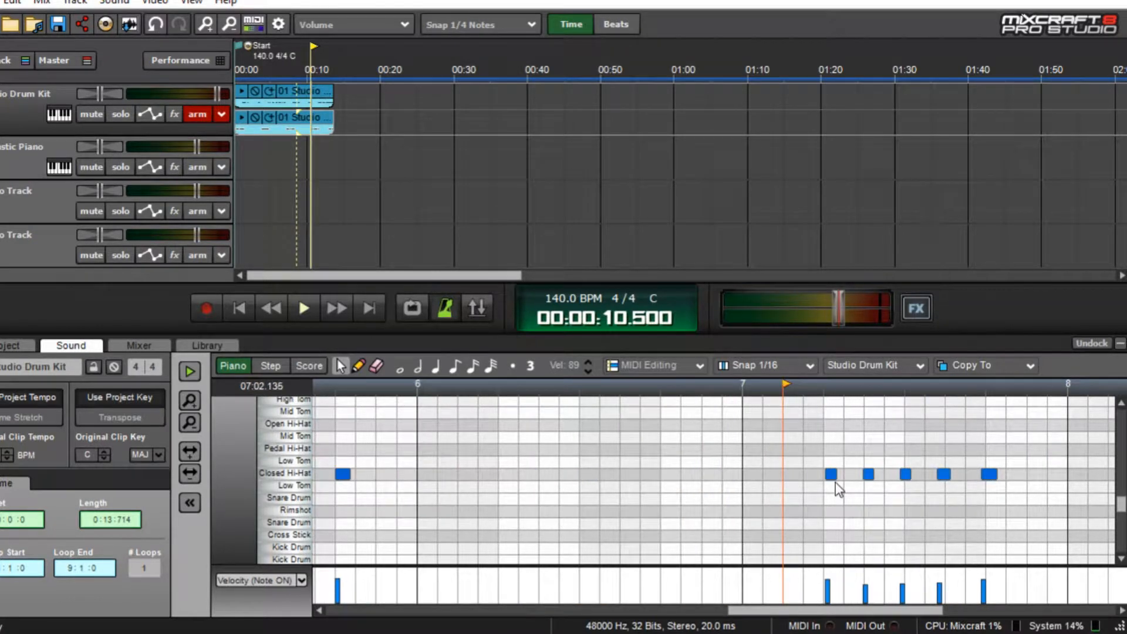
{"action": "left_click", "coordinate": [833, 475]}
{"action": "left_click", "coordinate": [869, 475]}
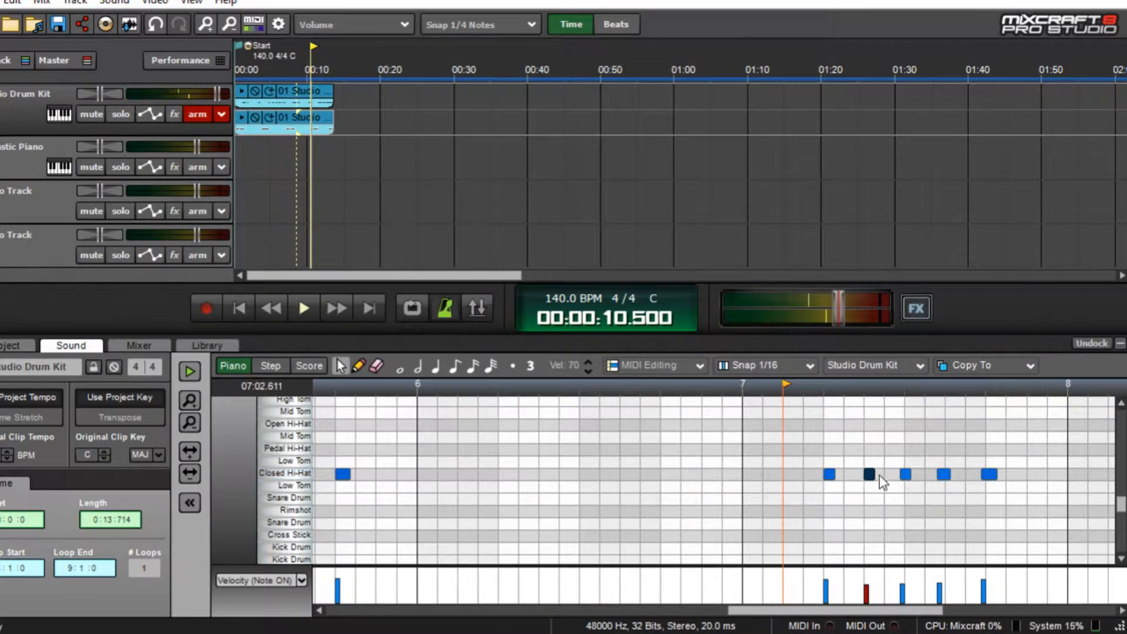
{"action": "left_click_drag", "start_coordinate": [906, 475], "coordinate": [995, 476]}
Step: Align the three closed hi-hat notes at the end of bar 8 to the 1/16 grid
{"action": "scroll", "coordinate": [953, 530], "scroll_direction": "down", "scroll_amount": 8}
{"action": "left_click", "coordinate": [939, 499]}
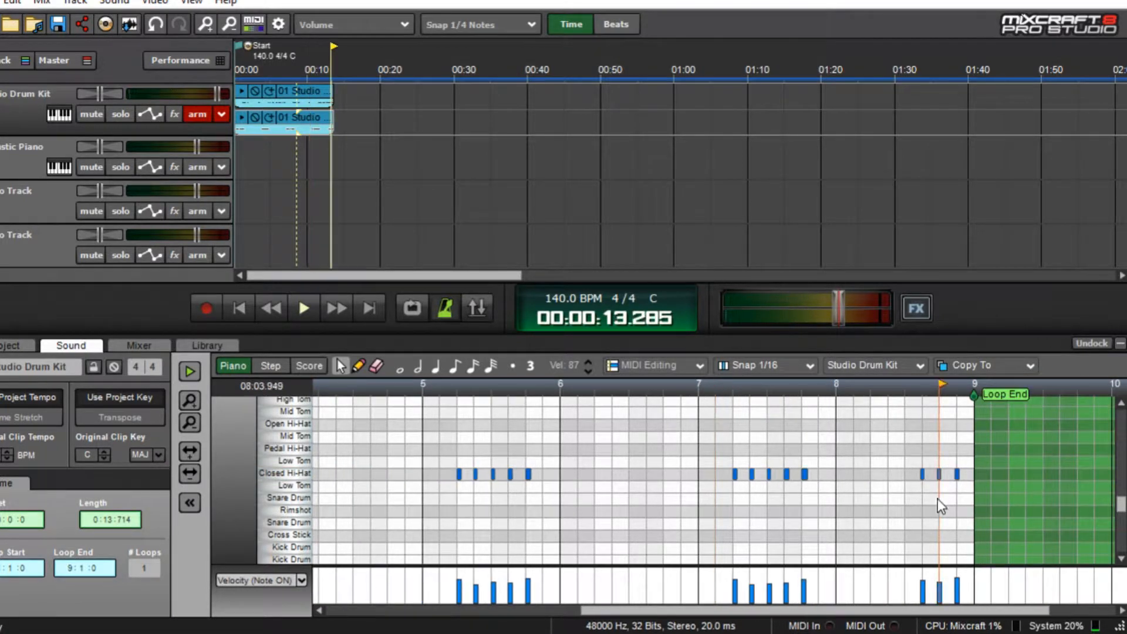
{"action": "scroll", "coordinate": [918, 514], "scroll_direction": "up", "scroll_amount": 6}
{"action": "scroll", "coordinate": [880, 517], "scroll_direction": "up", "scroll_amount": 3}
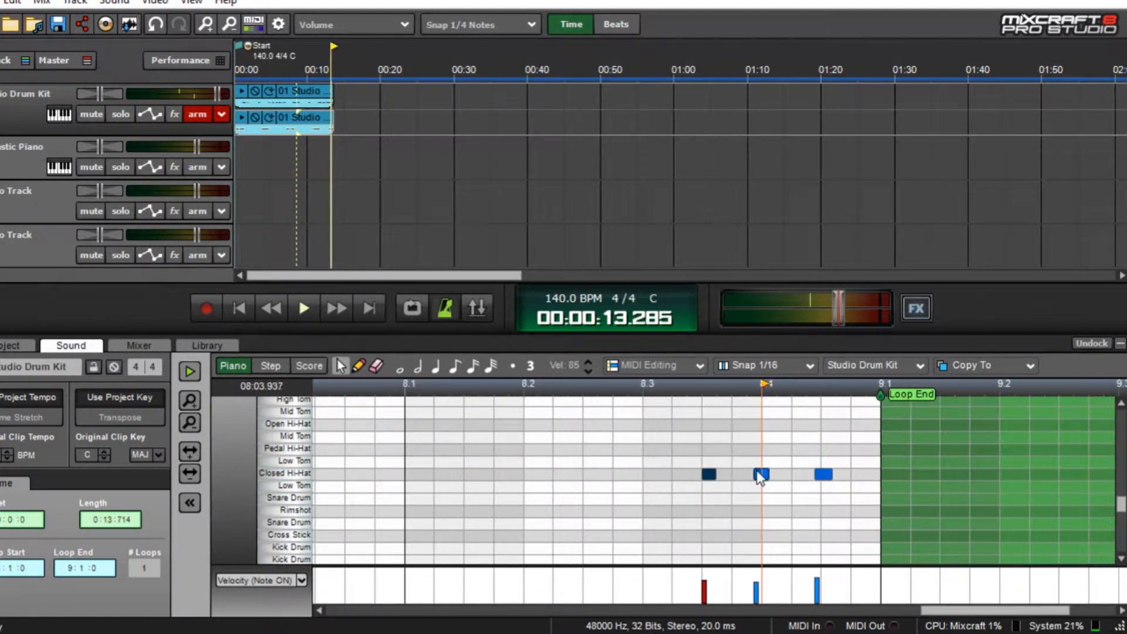
{"action": "left_click_drag", "start_coordinate": [760, 479], "coordinate": [825, 482]}
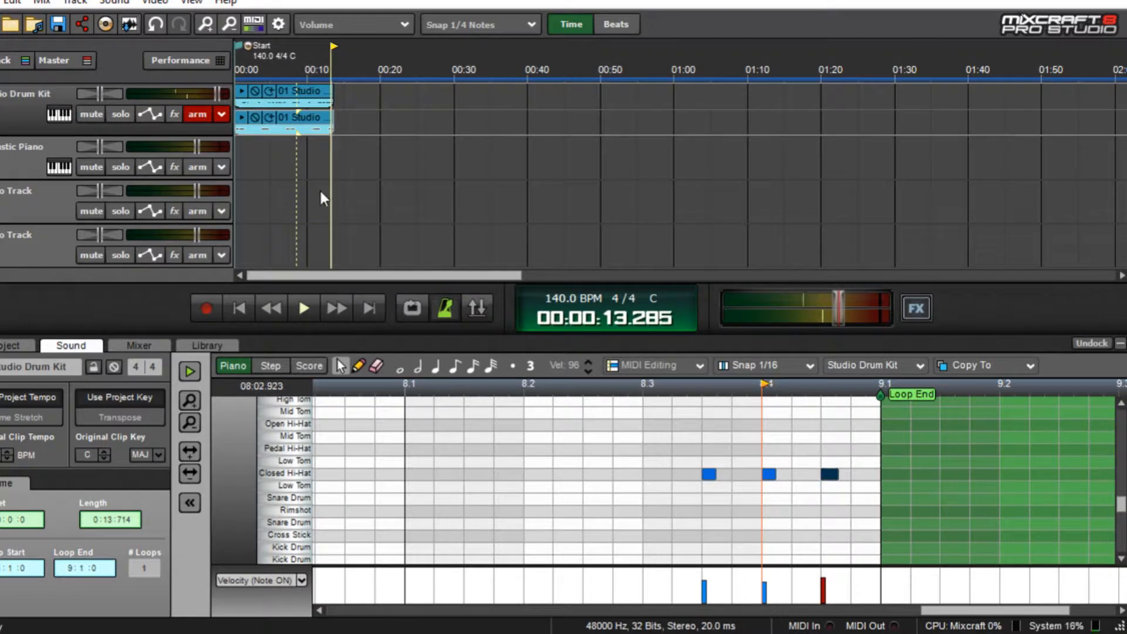
Step: Replay the project from the start, level out the closed hi-hat note velocities across the clip, and stop playback
{"action": "scroll", "coordinate": [319, 188], "scroll_direction": "down", "scroll_amount": 3}
{"action": "left_click", "coordinate": [247, 304]}
{"action": "left_click", "coordinate": [301, 307]}
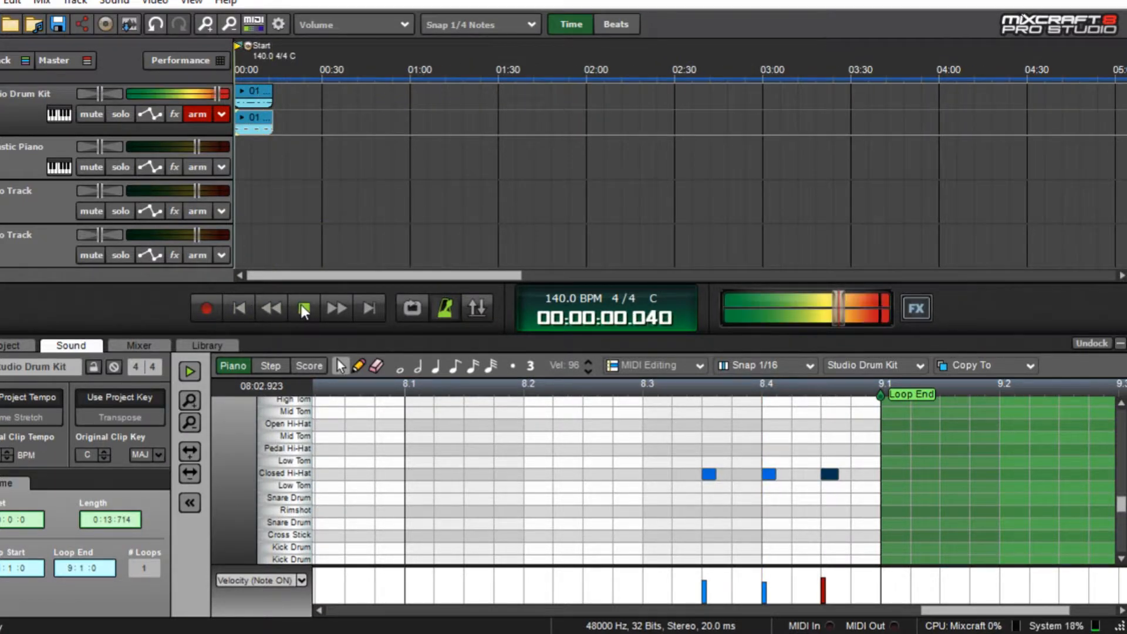
{"action": "scroll", "coordinate": [522, 534], "scroll_direction": "down", "scroll_amount": 5}
{"action": "scroll", "coordinate": [527, 527], "scroll_direction": "down", "scroll_amount": 4}
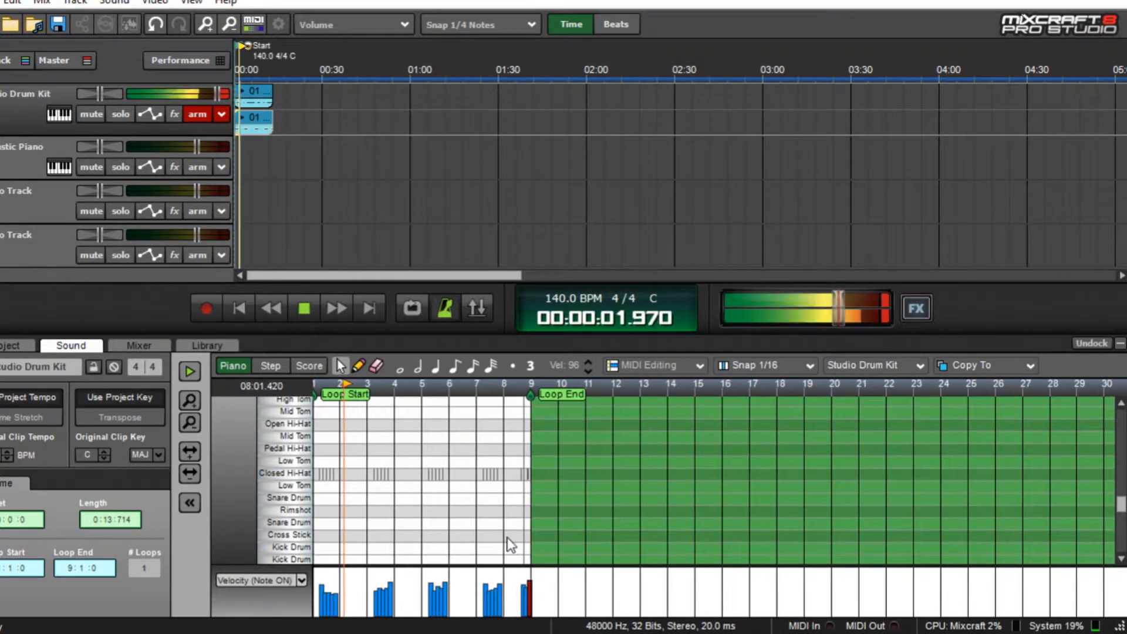
{"action": "left_click_drag", "start_coordinate": [444, 580], "coordinate": [319, 589]}
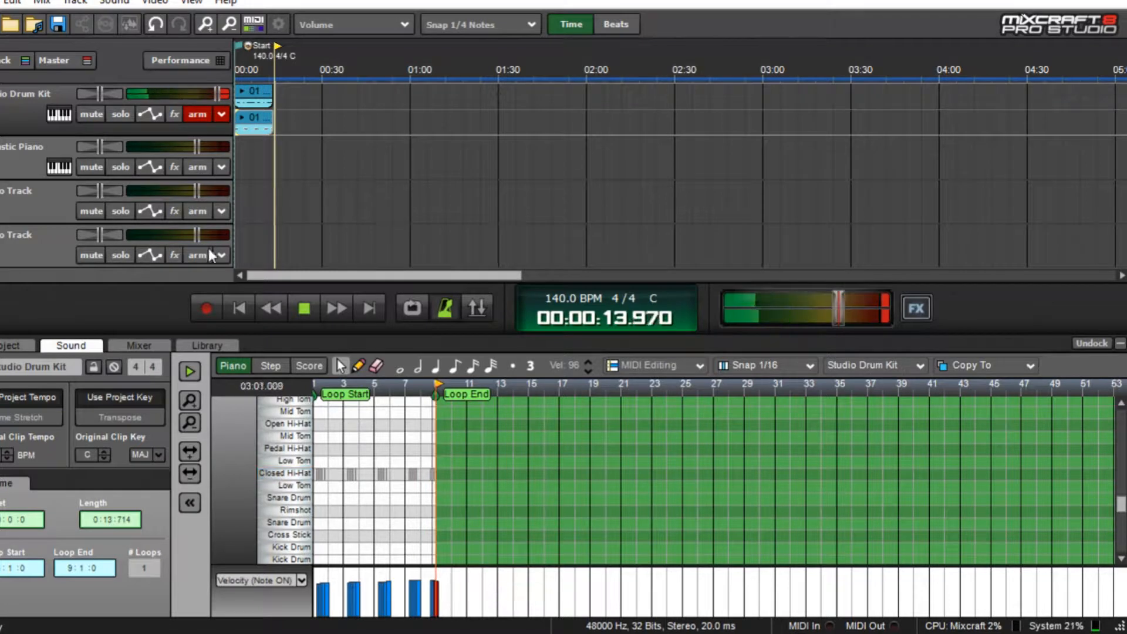
{"action": "left_click", "coordinate": [239, 308]}
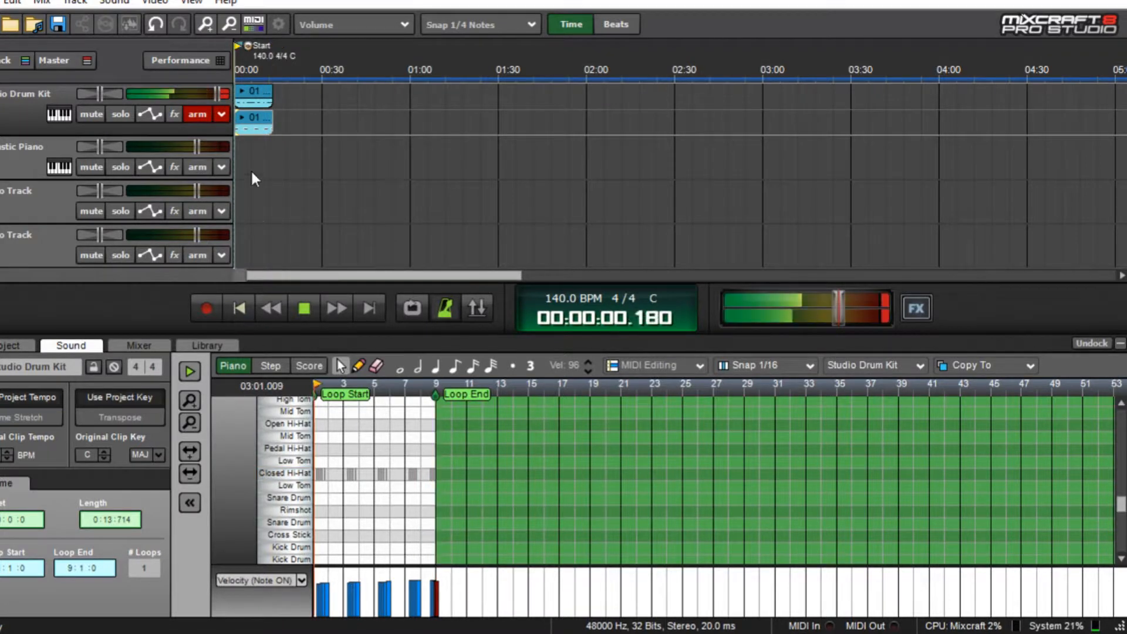
{"action": "left_click", "coordinate": [303, 309]}
Step: Merge the kick and closed hi-hat clips on the Studio Drum Kit track into one clip
{"action": "scroll", "coordinate": [269, 157], "scroll_direction": "up", "scroll_amount": 5}
{"action": "scroll", "coordinate": [755, 188], "scroll_direction": "down", "scroll_amount": 1}
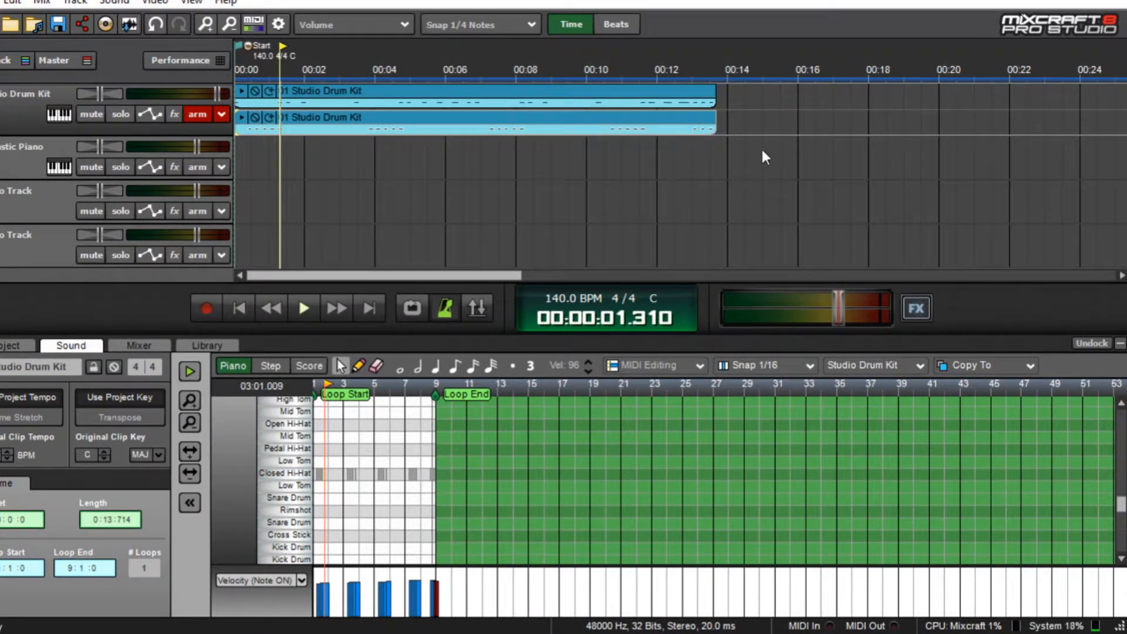
{"action": "left_click", "coordinate": [194, 132]}
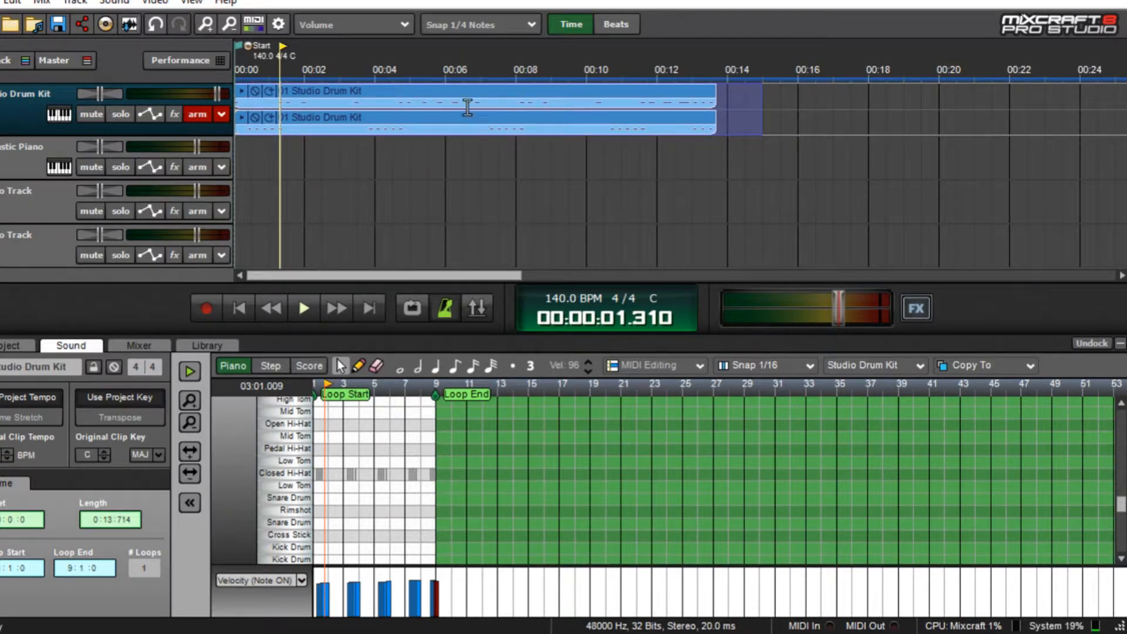
{"action": "right_click", "coordinate": [469, 107]}
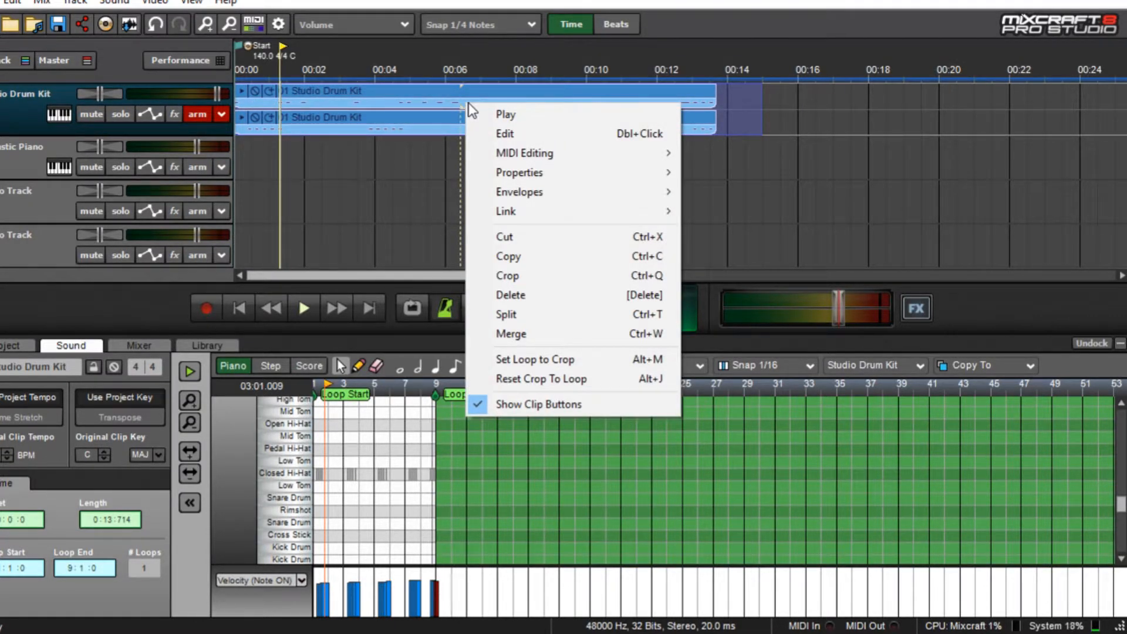
{"action": "mouse_move", "coordinate": [500, 156]}
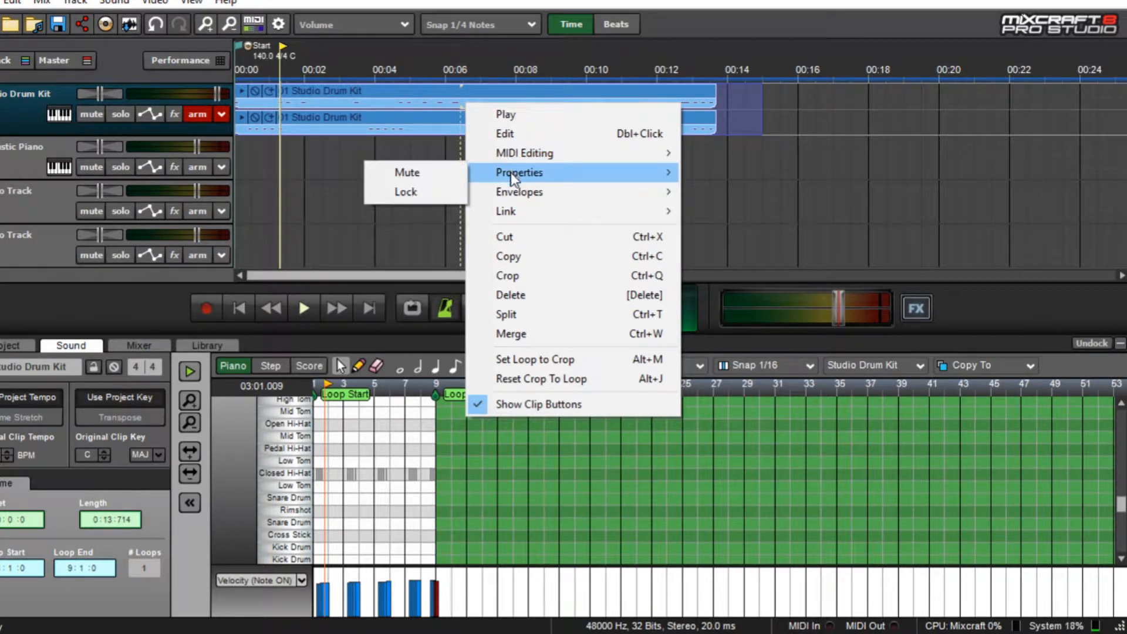
{"action": "mouse_move", "coordinate": [513, 192]}
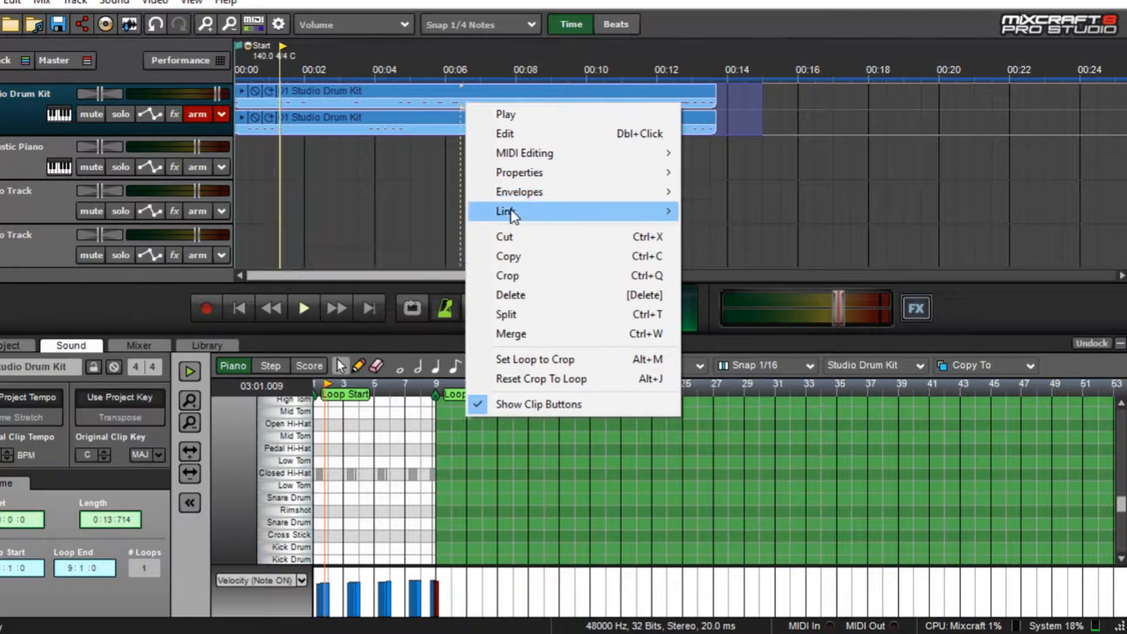
{"action": "mouse_move", "coordinate": [512, 216]}
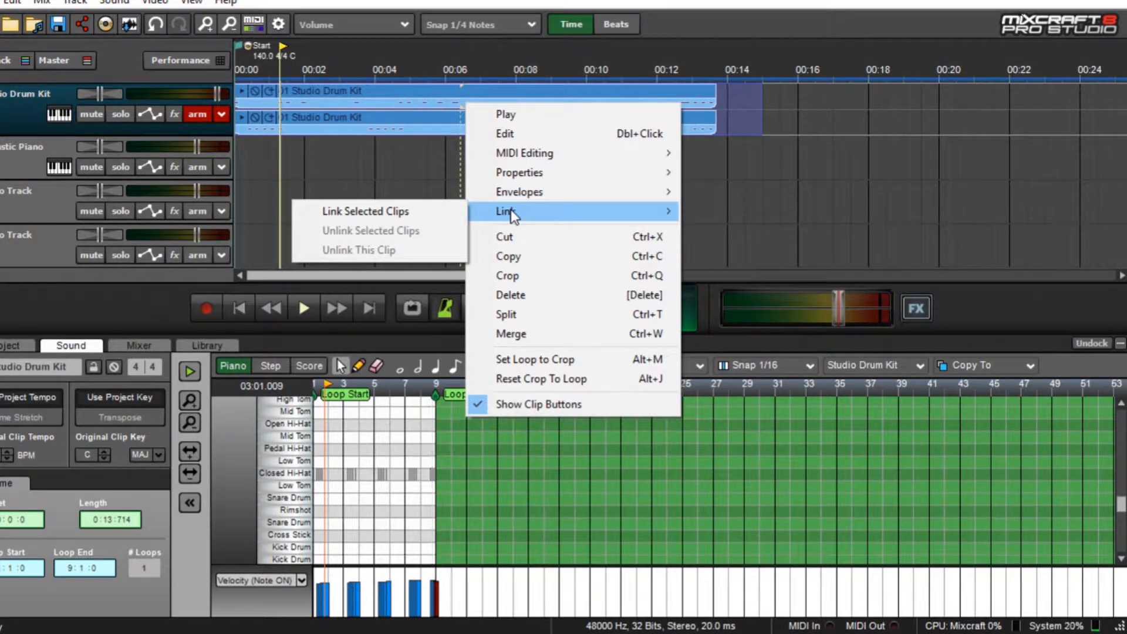
{"action": "left_click", "coordinate": [510, 334]}
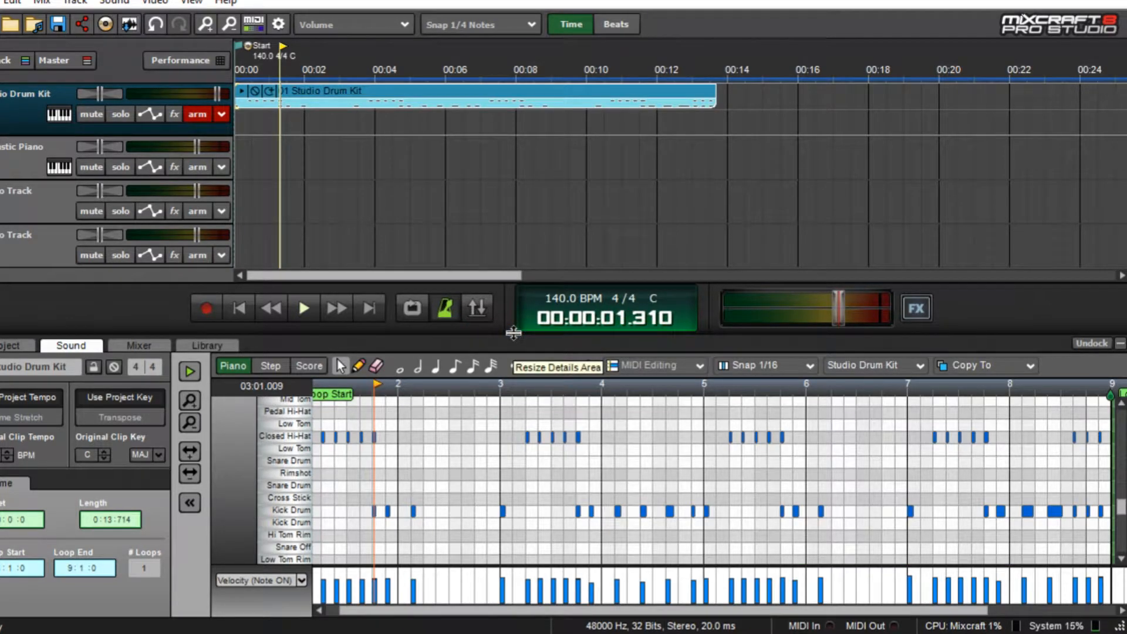
Step: Play the merged drum clip from the project start through to its end and stop playback
{"action": "scroll", "coordinate": [448, 514], "scroll_direction": "down", "scroll_amount": 2}
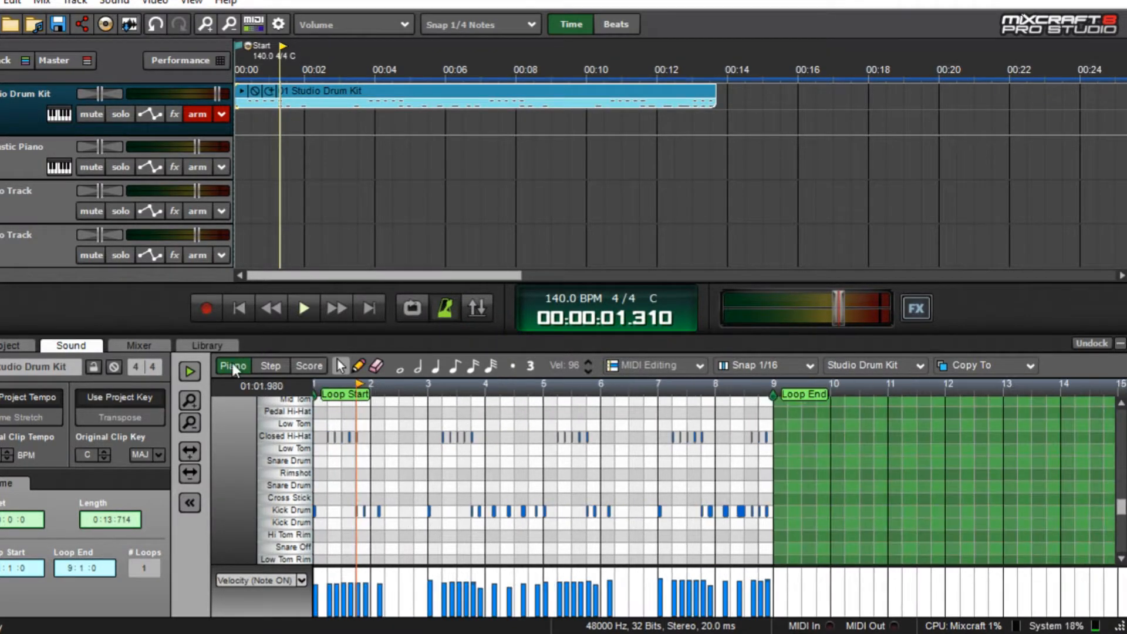
{"action": "left_click", "coordinate": [246, 312]}
{"action": "left_click", "coordinate": [300, 315]}
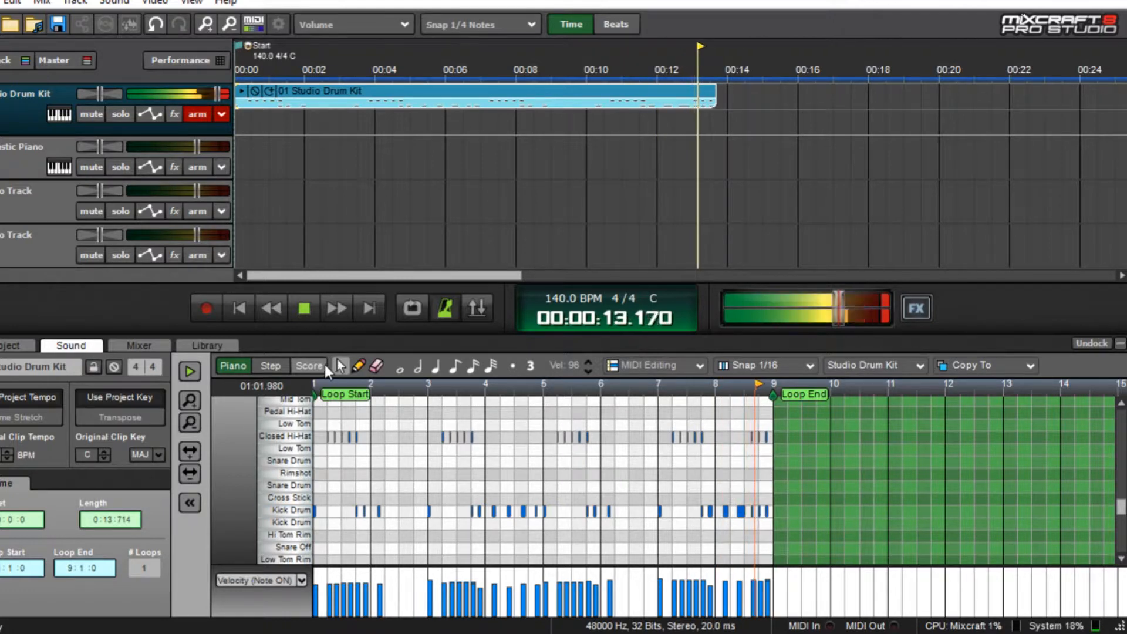
{"action": "left_click", "coordinate": [303, 309]}
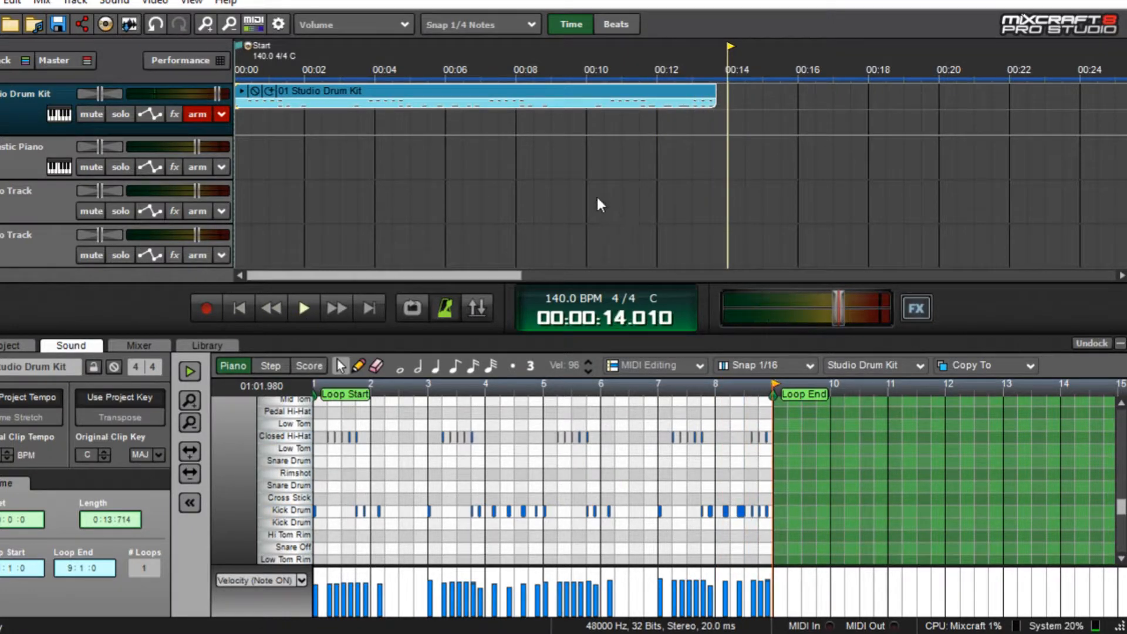
Step: Remove the empty second lane from the Studio Drum Kit track
{"action": "right_click", "coordinate": [20, 113]}
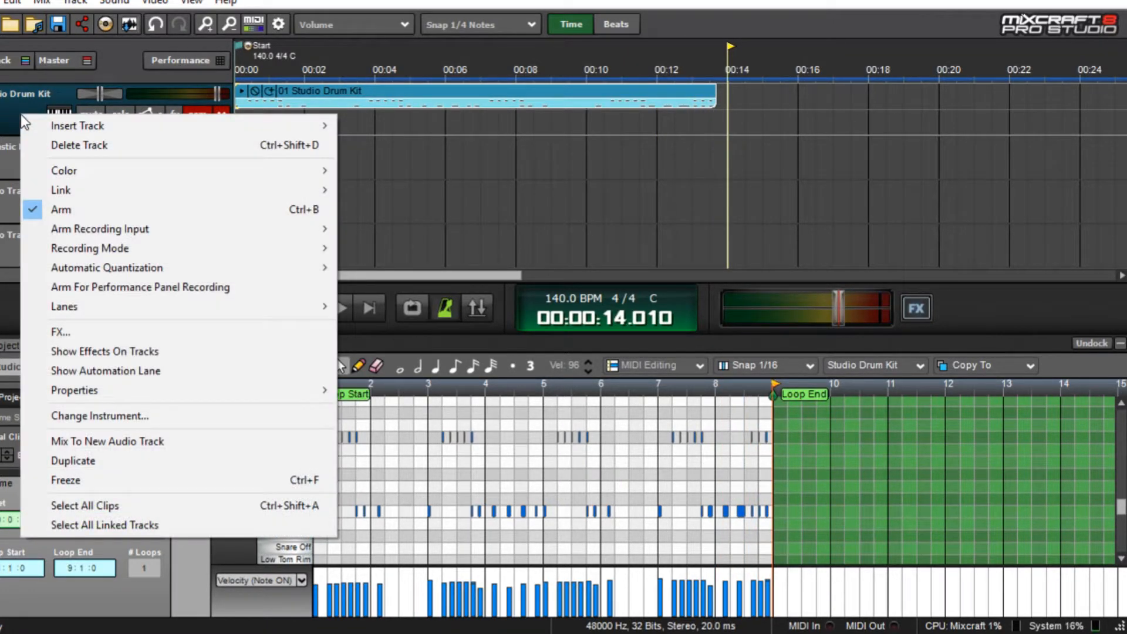
{"action": "mouse_move", "coordinate": [181, 310]}
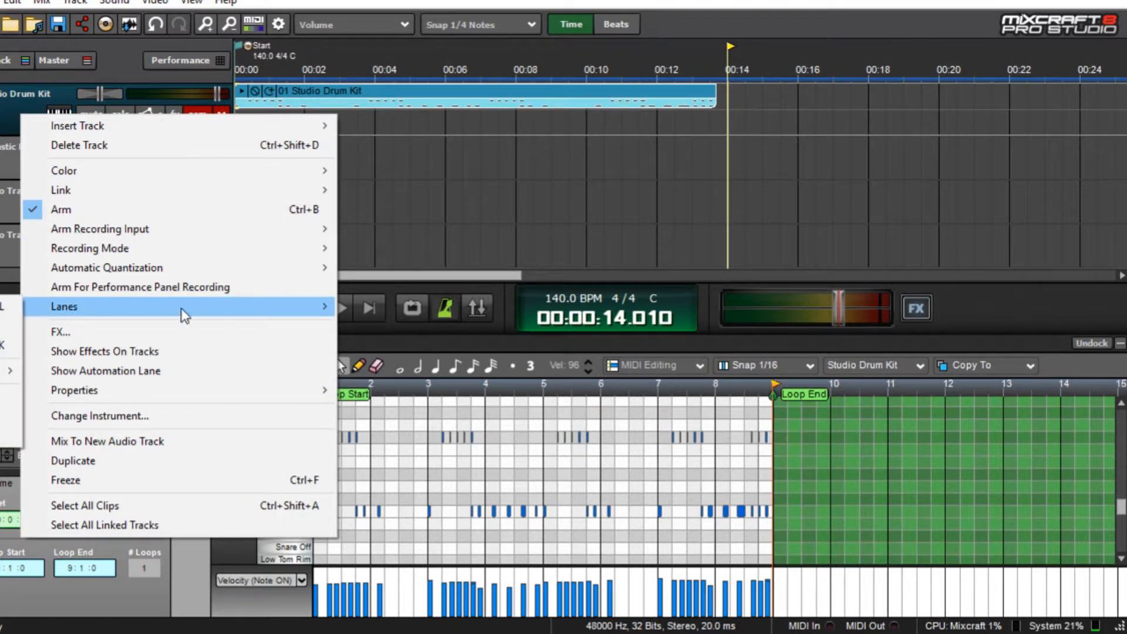
{"action": "left_click", "coordinate": [7, 345]}
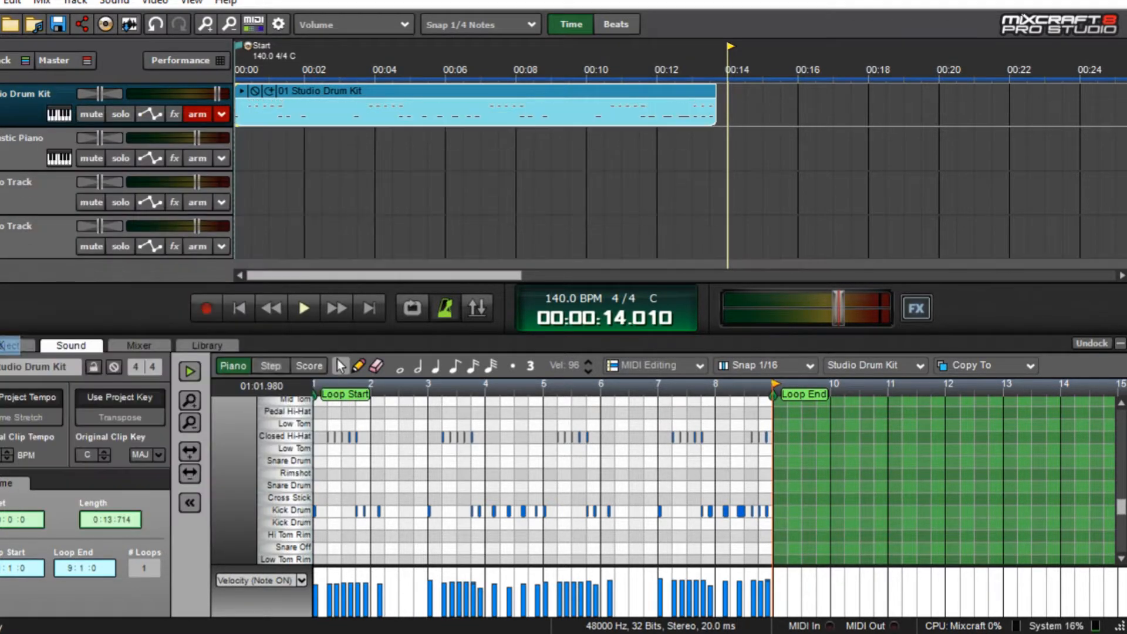
Step: Mix the Studio Drum Kit track down to a new audio track
{"action": "left_click", "coordinate": [525, 155]}
{"action": "scroll", "coordinate": [588, 158], "scroll_direction": "down", "scroll_amount": 3}
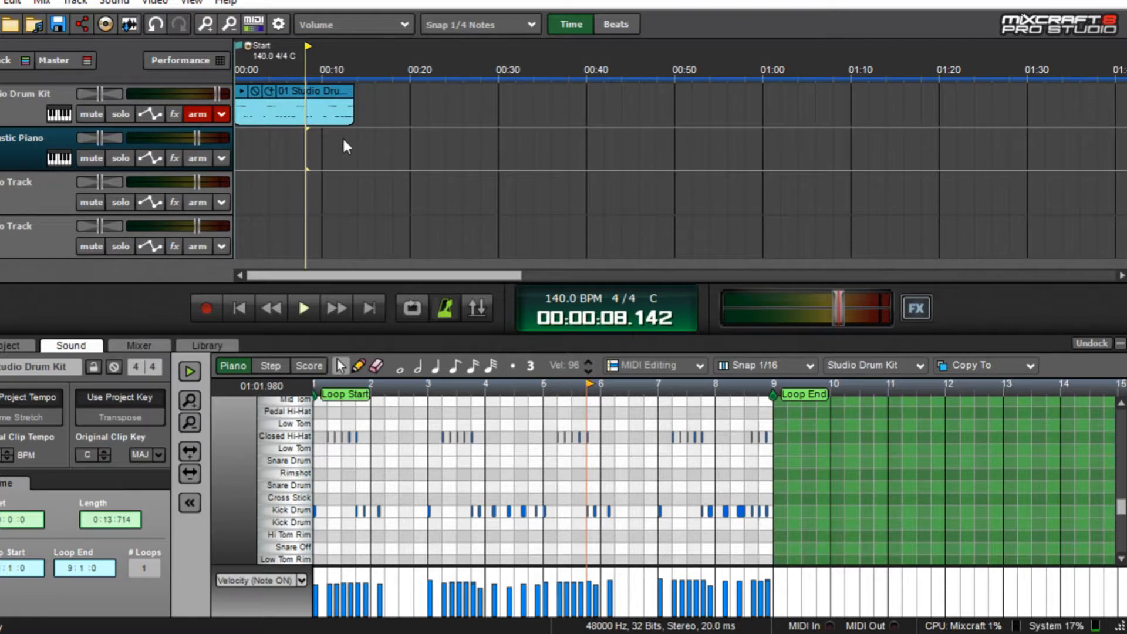
{"action": "scroll", "coordinate": [343, 146], "scroll_direction": "up", "scroll_amount": 2}
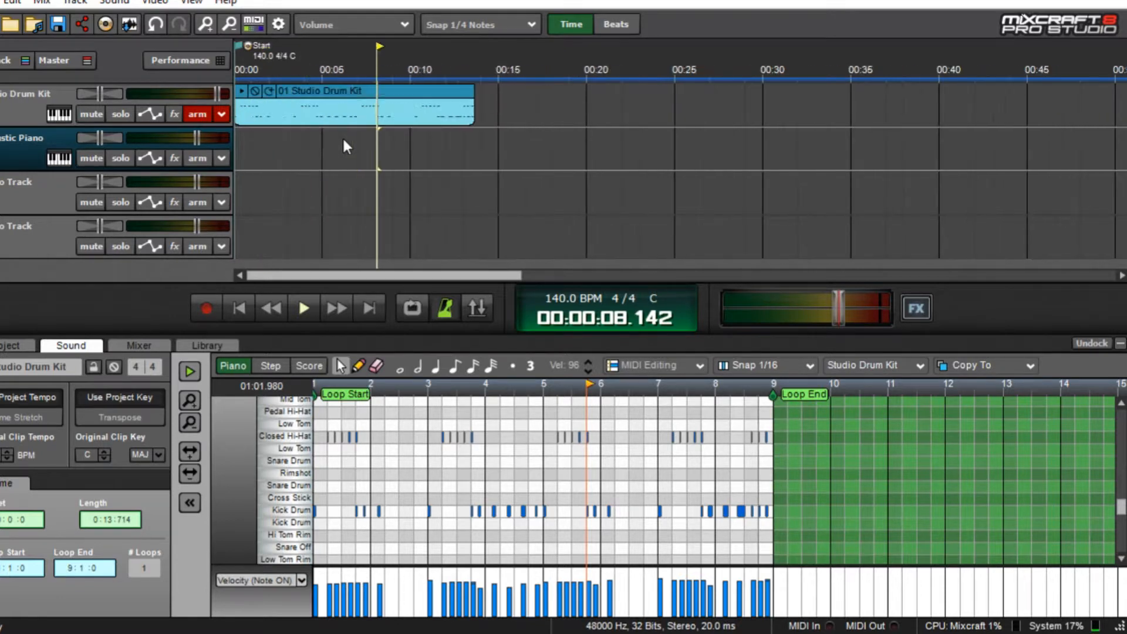
{"action": "right_click", "coordinate": [65, 114]}
{"action": "right_click", "coordinate": [490, 120]}
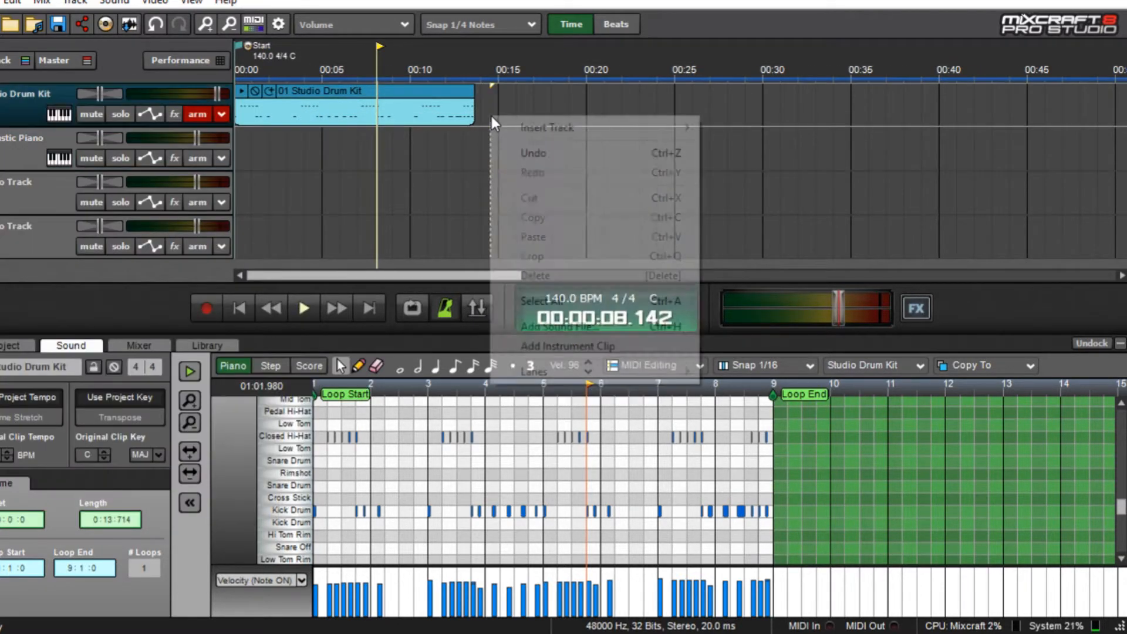
{"action": "right_click", "coordinate": [384, 98]}
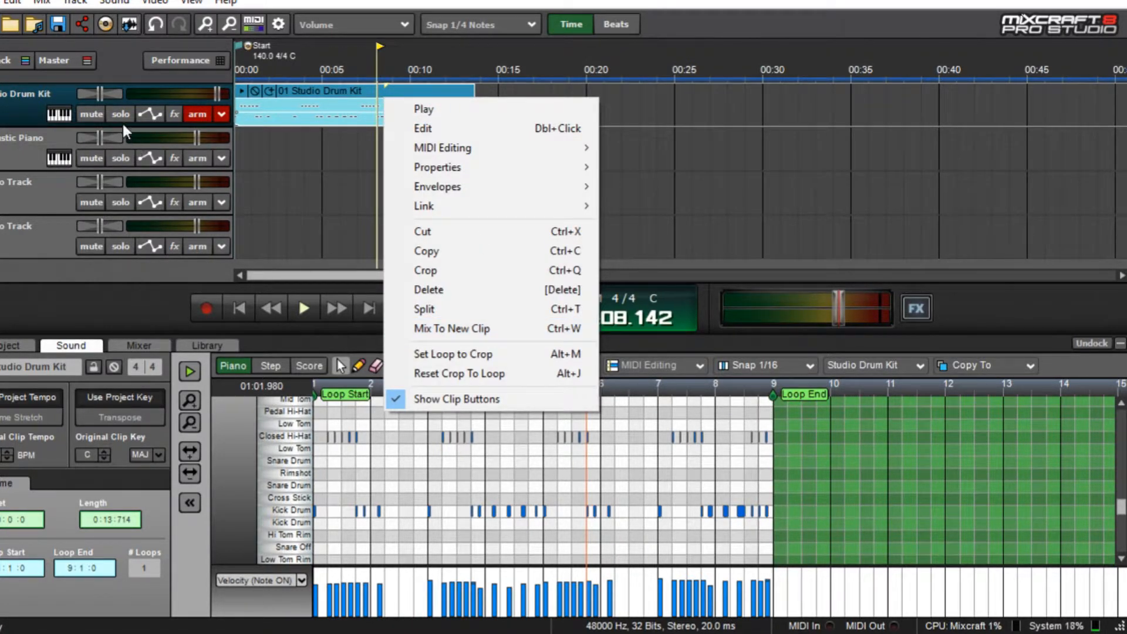
{"action": "right_click", "coordinate": [60, 104]}
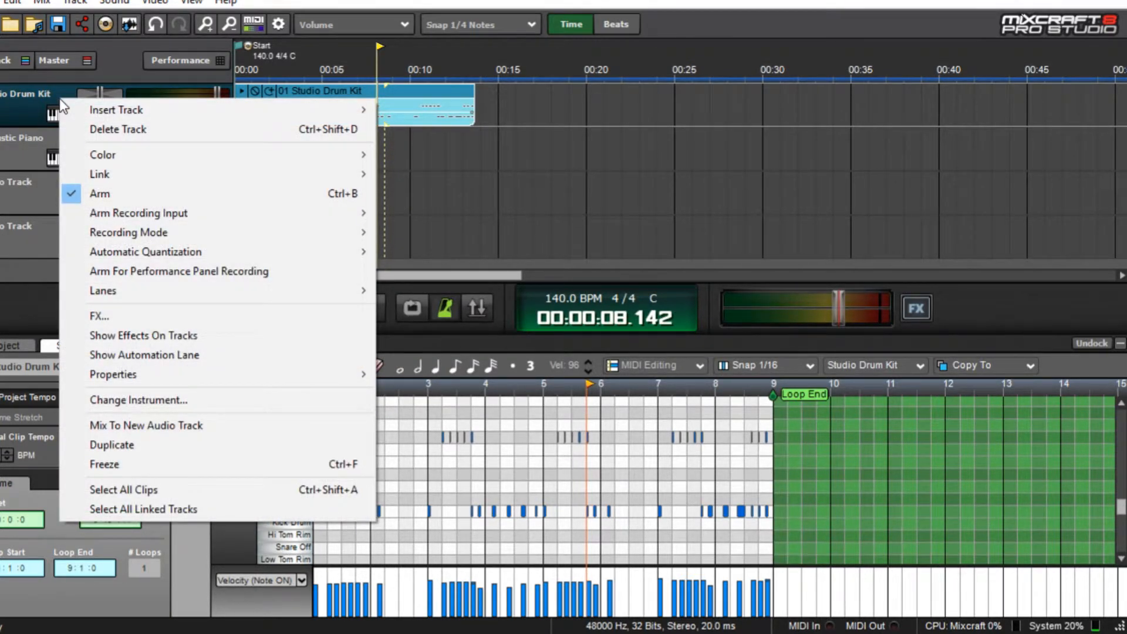
{"action": "left_click", "coordinate": [233, 426]}
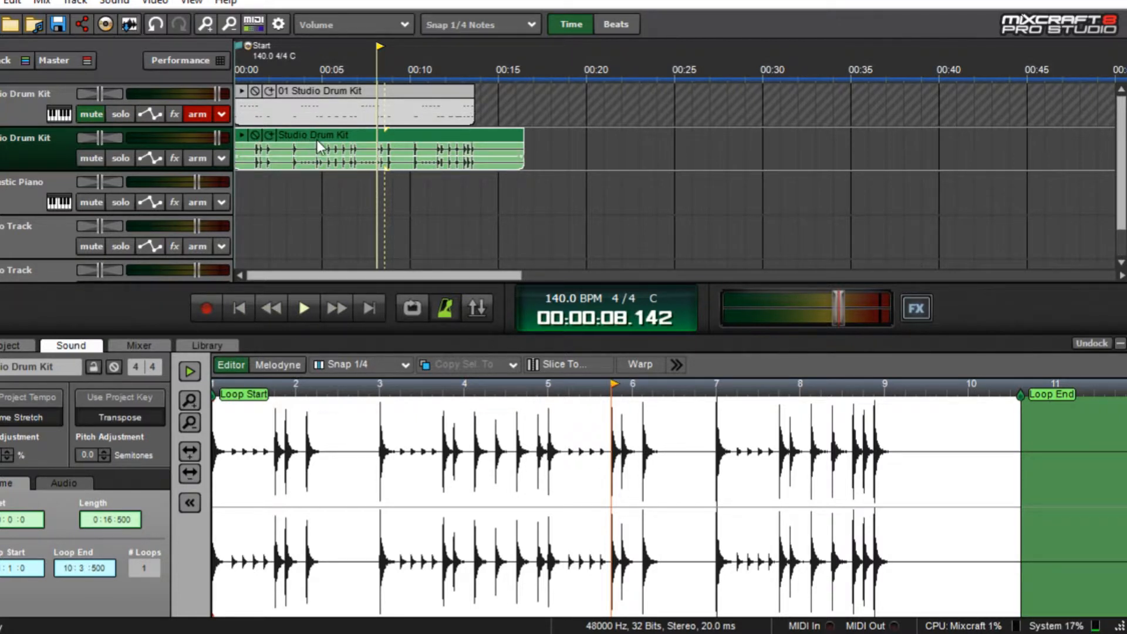
Step: Play the mixed-down drum audio from the project start and stop playback
{"action": "left_click", "coordinate": [240, 309]}
{"action": "left_click", "coordinate": [302, 310]}
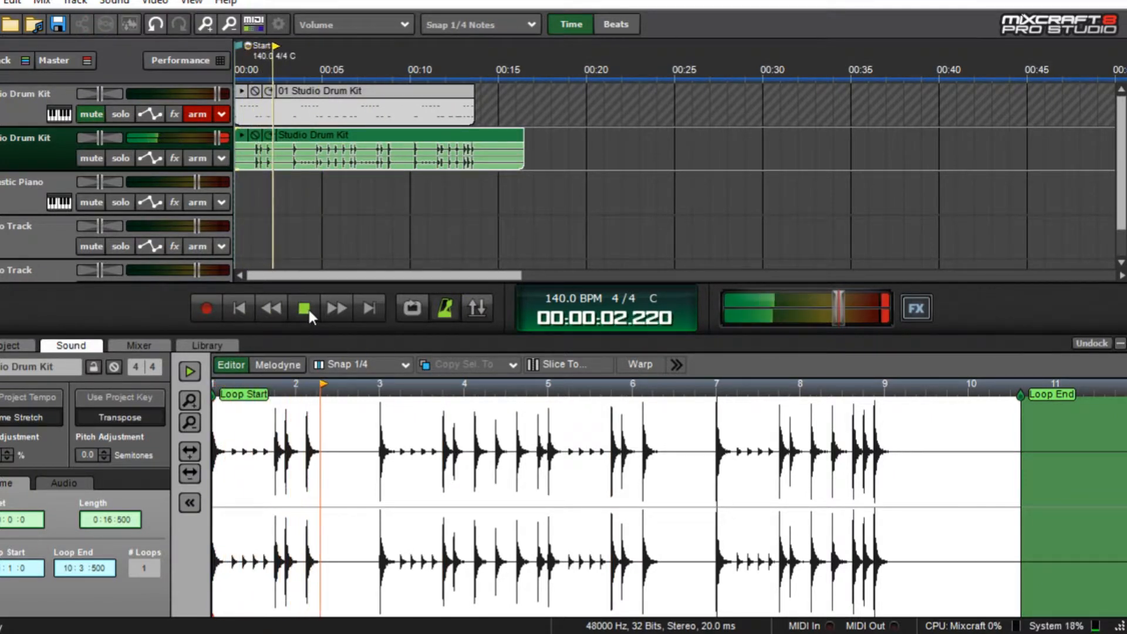
{"action": "left_click", "coordinate": [305, 308]}
Step: Trim the drum audio clip to a length of 0:13:714, level with the MIDI clip's end, and mix it to a new clip
{"action": "left_click", "coordinate": [453, 179]}
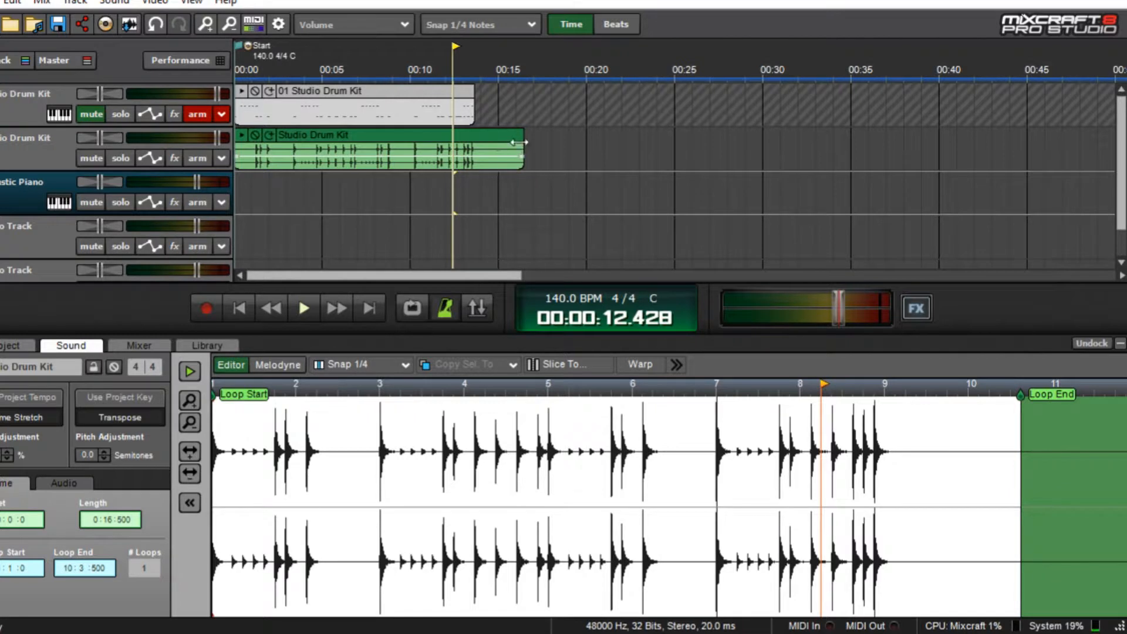
{"action": "left_click", "coordinate": [459, 206]}
{"action": "scroll", "coordinate": [493, 212], "scroll_direction": "up", "scroll_amount": 3}
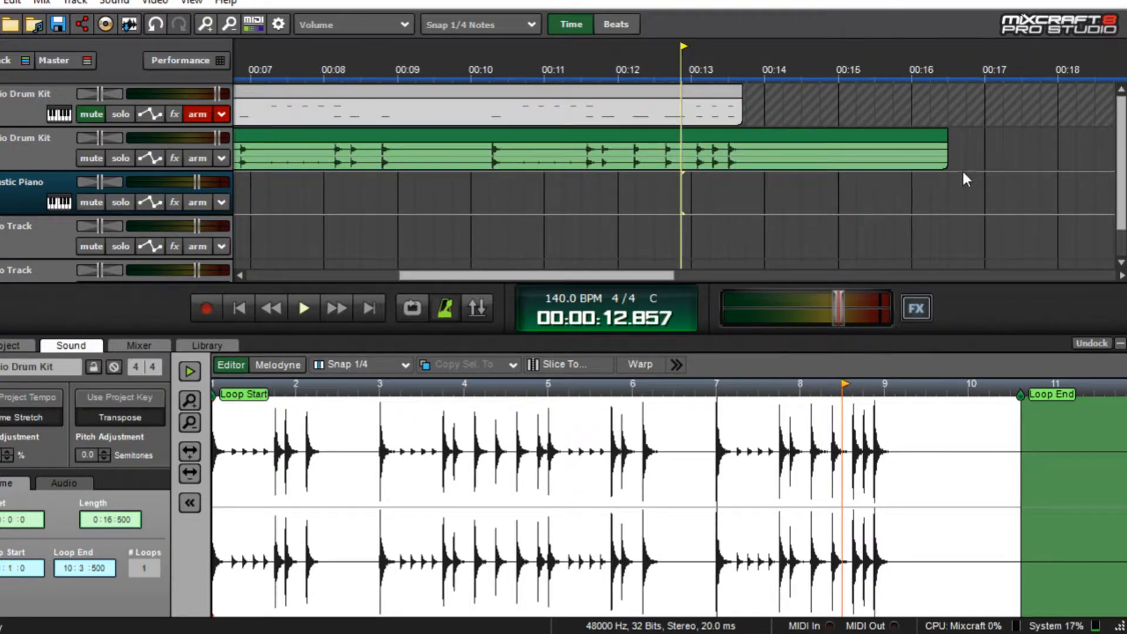
{"action": "left_click_drag", "start_coordinate": [952, 173], "coordinate": [740, 182]}
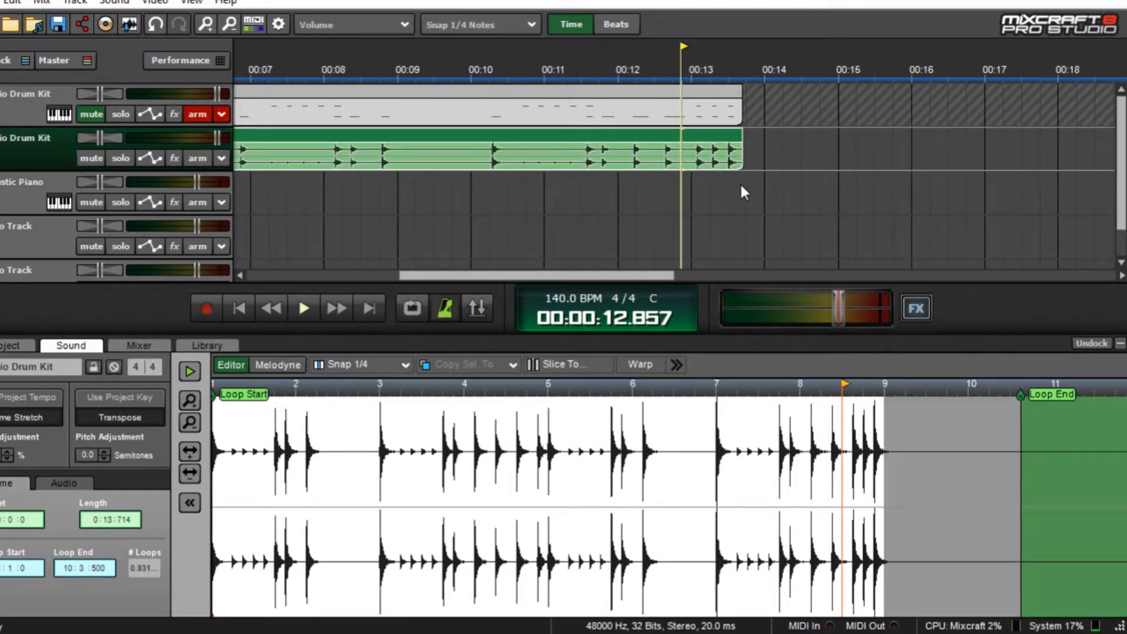
{"action": "right_click", "coordinate": [630, 136]}
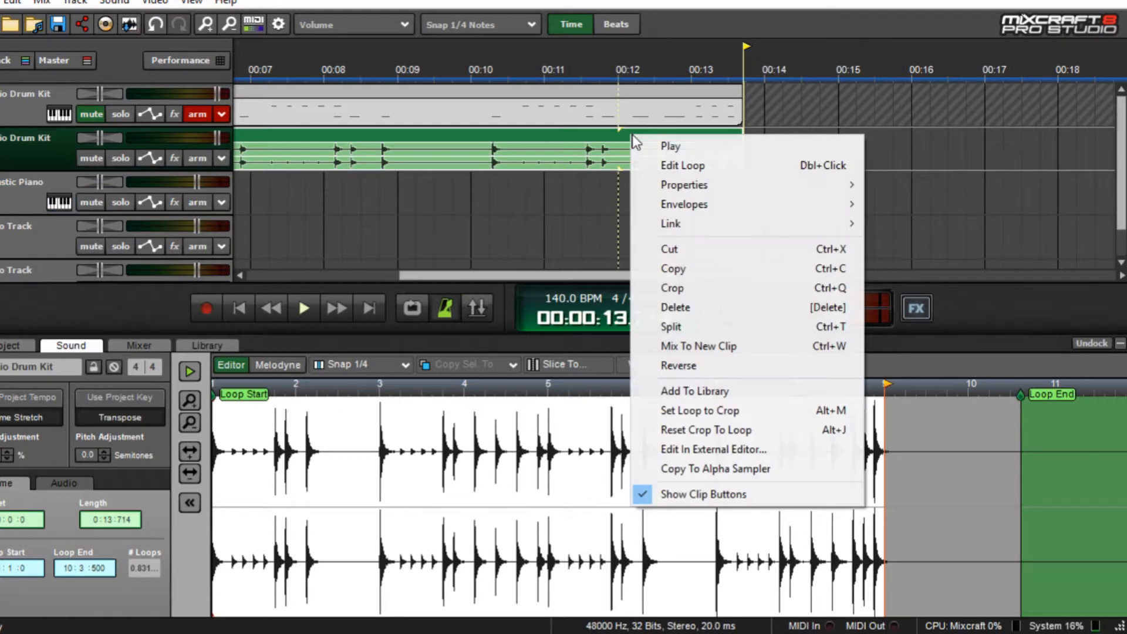
{"action": "left_click", "coordinate": [678, 350]}
Step: Extend the drum audio clip as repeating loops to a length of about 1:18:0
{"action": "scroll", "coordinate": [604, 218], "scroll_direction": "down", "scroll_amount": 2}
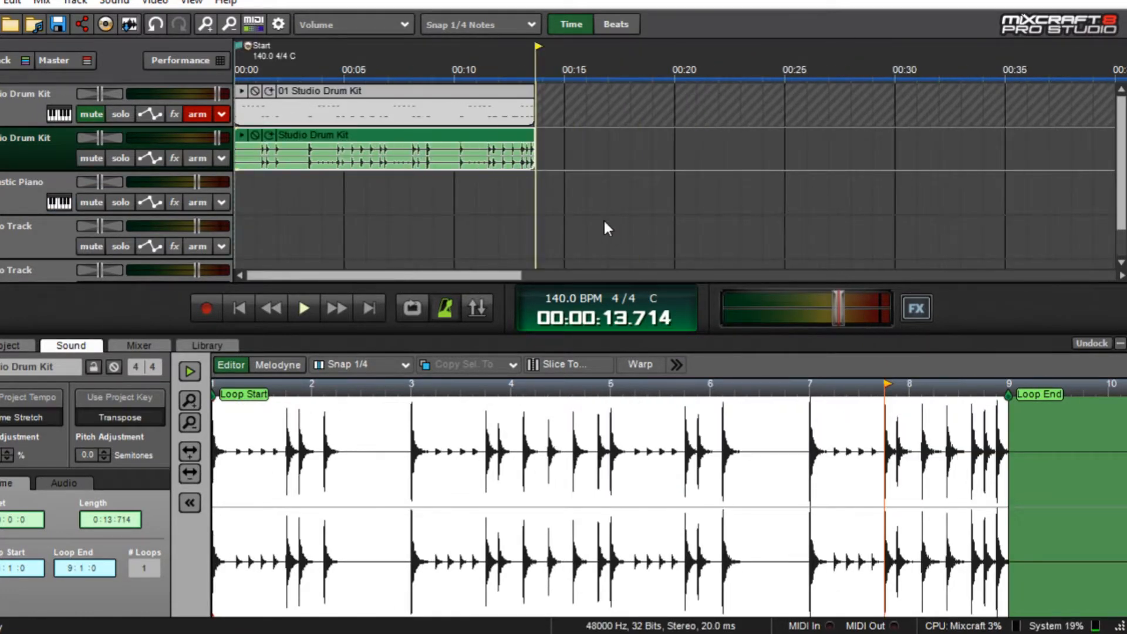
{"action": "scroll", "coordinate": [386, 182], "scroll_direction": "down", "scroll_amount": 2}
{"action": "left_click_drag", "start_coordinate": [355, 171], "coordinate": [921, 199]}
{"action": "scroll", "coordinate": [411, 180], "scroll_direction": "down", "scroll_amount": 2}
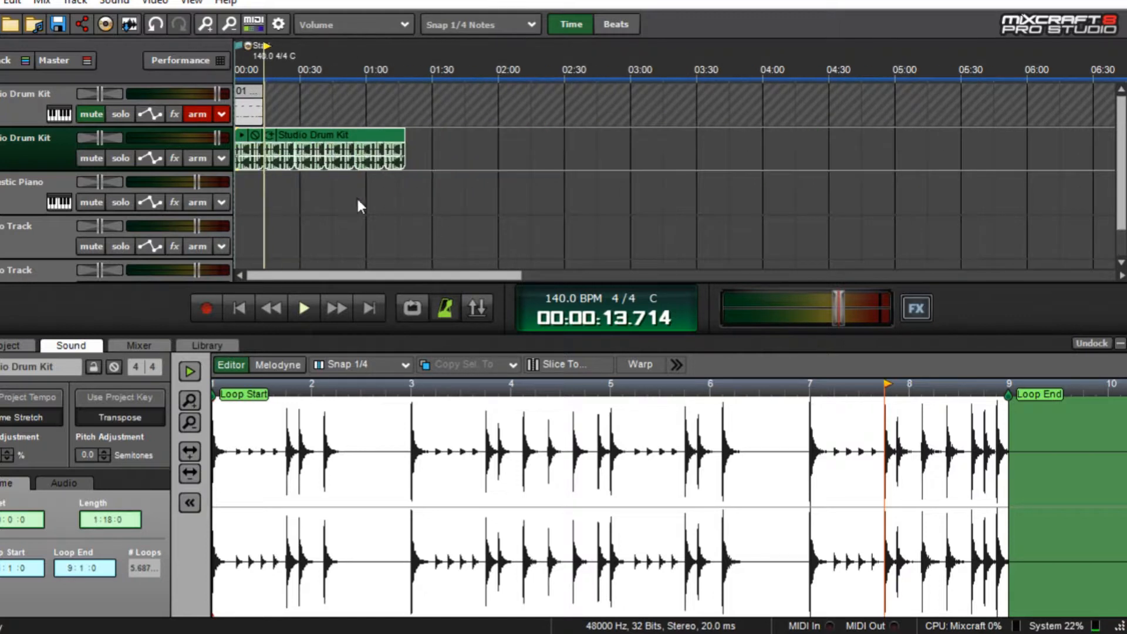
Step: Play the looped drum audio from about 22 seconds across a loop seam, stop, and shorten the clip to about 0:50:143
{"action": "left_click", "coordinate": [283, 194]}
{"action": "left_click", "coordinate": [304, 307]}
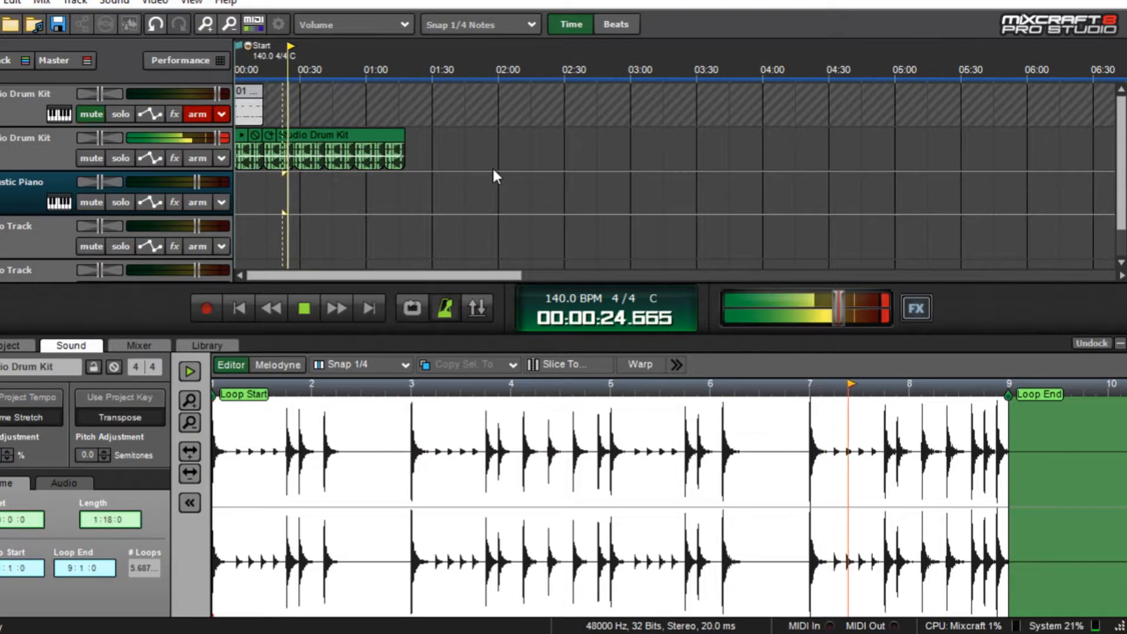
{"action": "scroll", "coordinate": [463, 183], "scroll_direction": "up", "scroll_amount": 2}
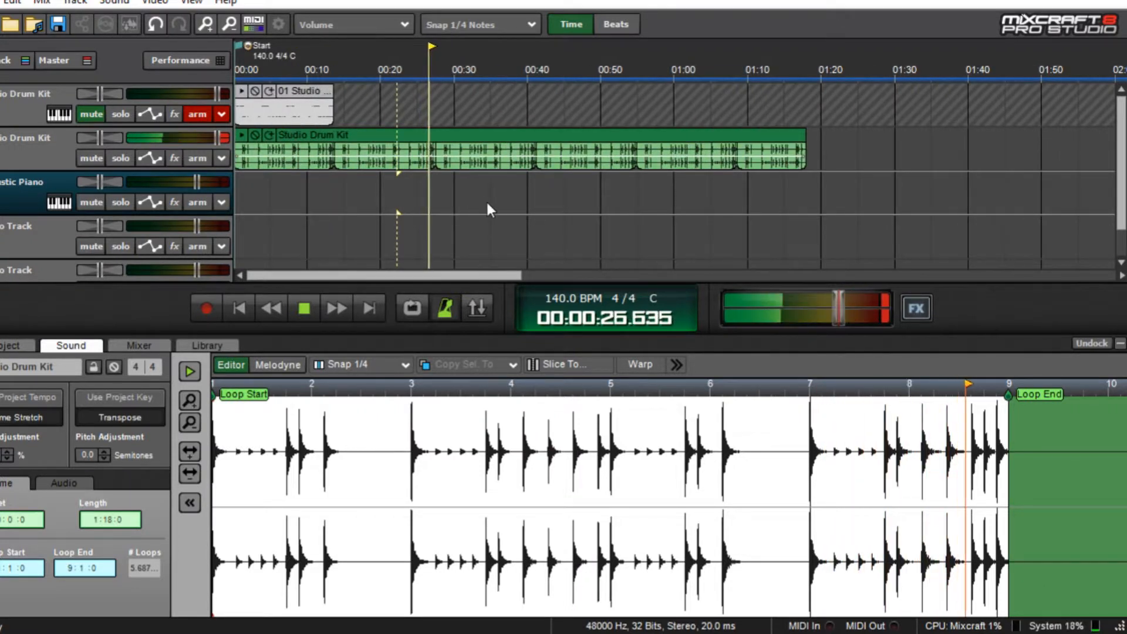
{"action": "left_click", "coordinate": [302, 309]}
{"action": "scroll", "coordinate": [421, 199], "scroll_direction": "down", "scroll_amount": 2}
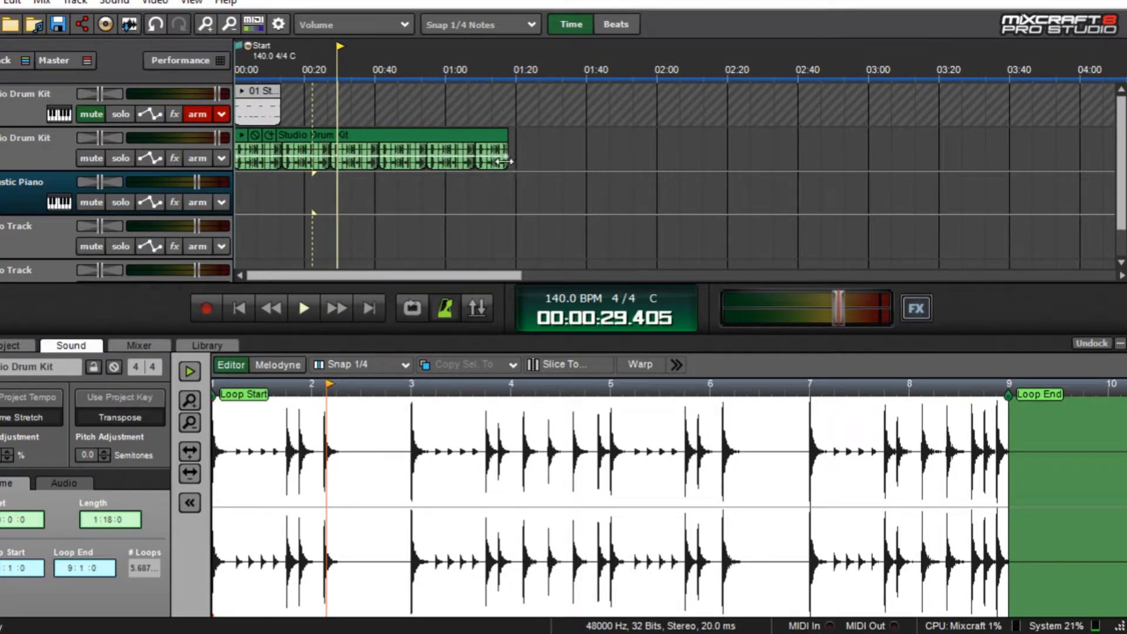
{"action": "left_click_drag", "start_coordinate": [505, 161], "coordinate": [448, 162]}
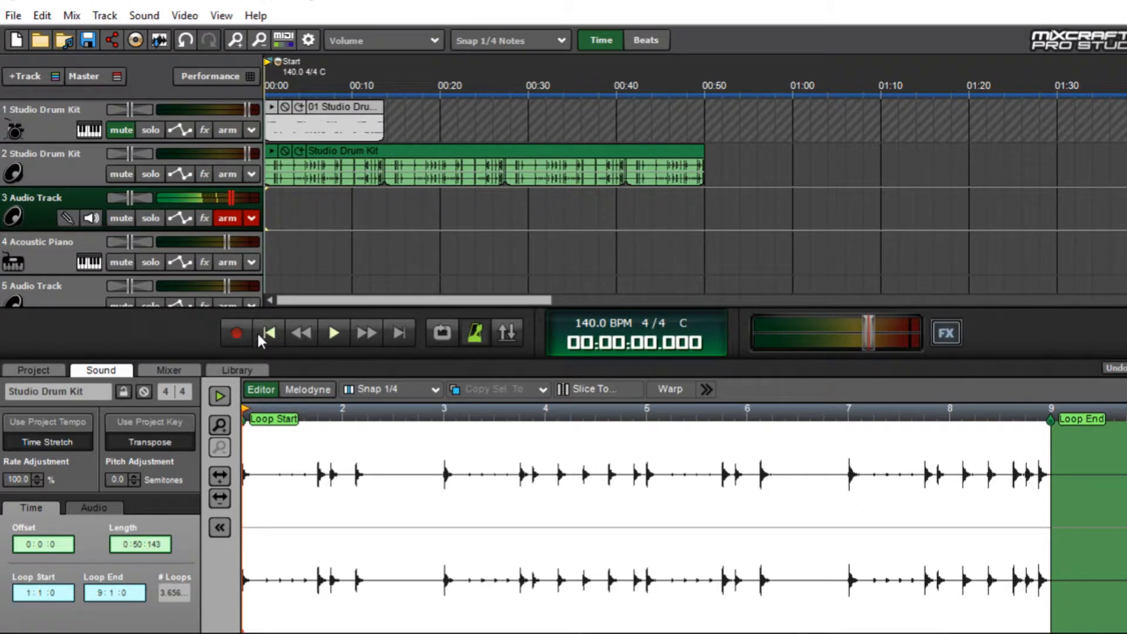
Step: Record a take of about 15 seconds on the third track from the project start, and extend its clip to 0:15:857
{"action": "left_click", "coordinate": [238, 332]}
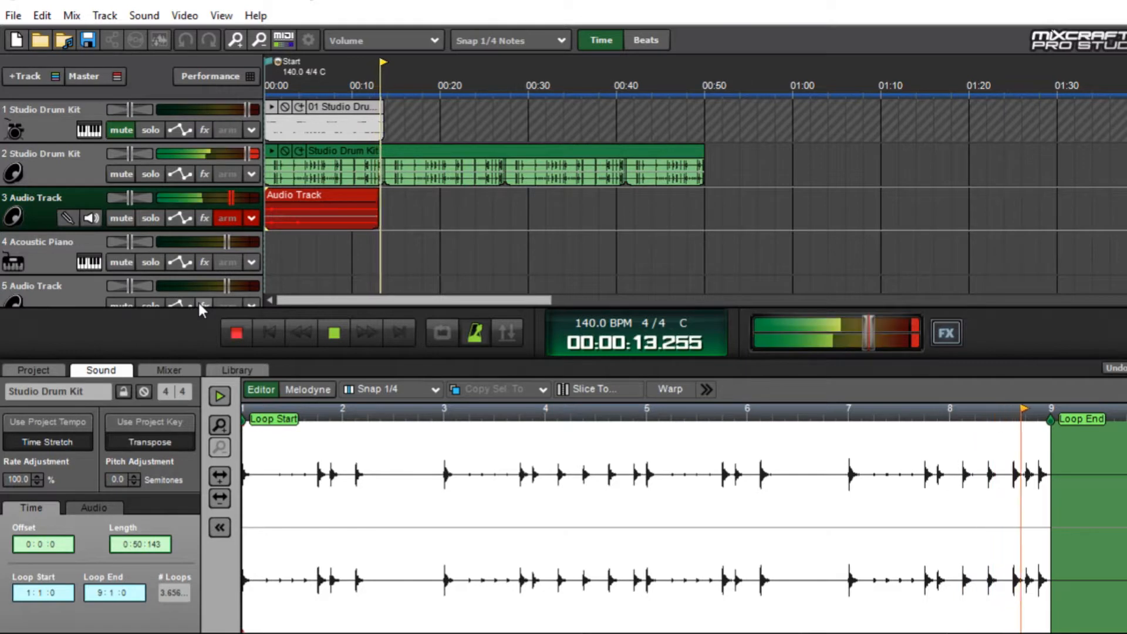
{"action": "left_click", "coordinate": [334, 333]}
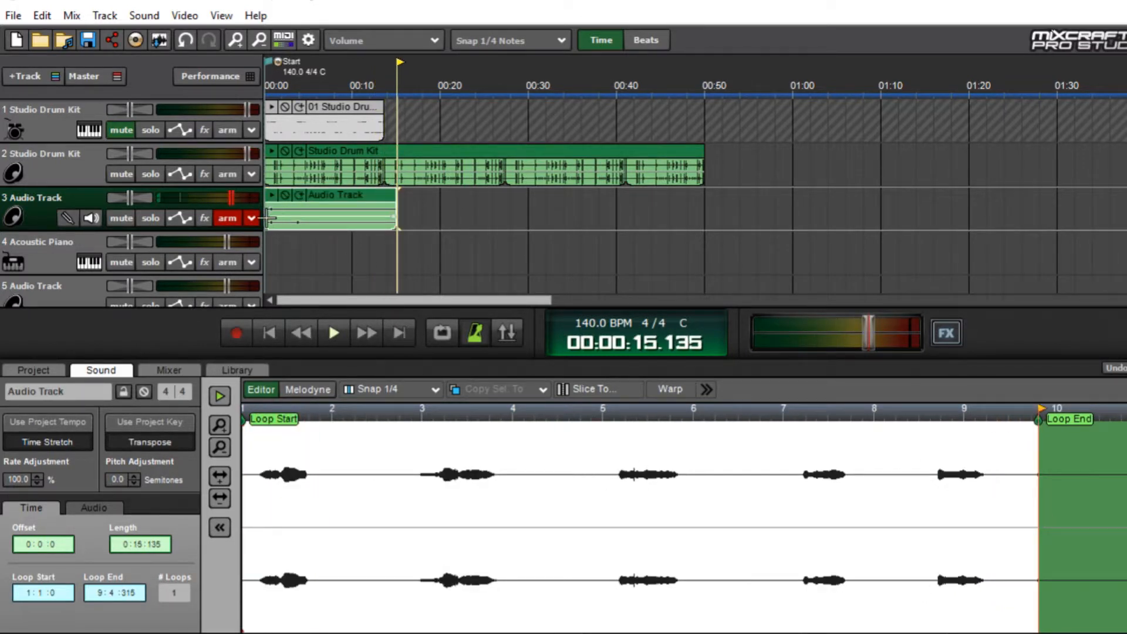
{"action": "left_click_drag", "start_coordinate": [268, 206], "coordinate": [268, 205]}
{"action": "left_click_drag", "start_coordinate": [394, 215], "coordinate": [400, 206]}
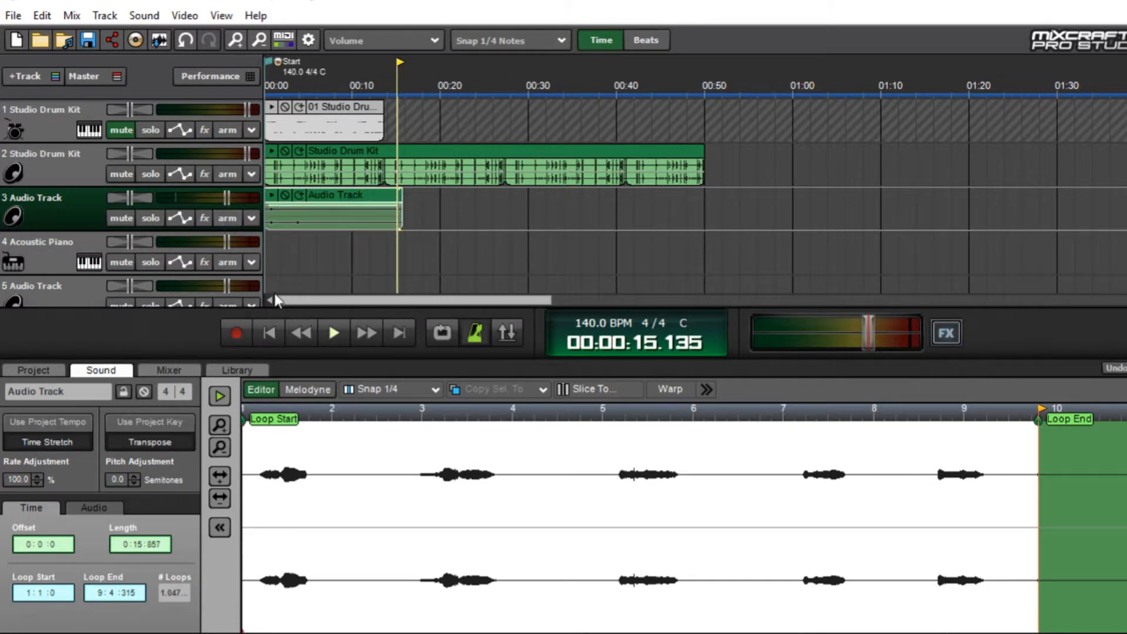
Step: Play the project from the start, try looping the recorded clip out to 0:37:714 during playback, and stop
{"action": "left_click", "coordinate": [272, 337]}
{"action": "left_click", "coordinate": [334, 333]}
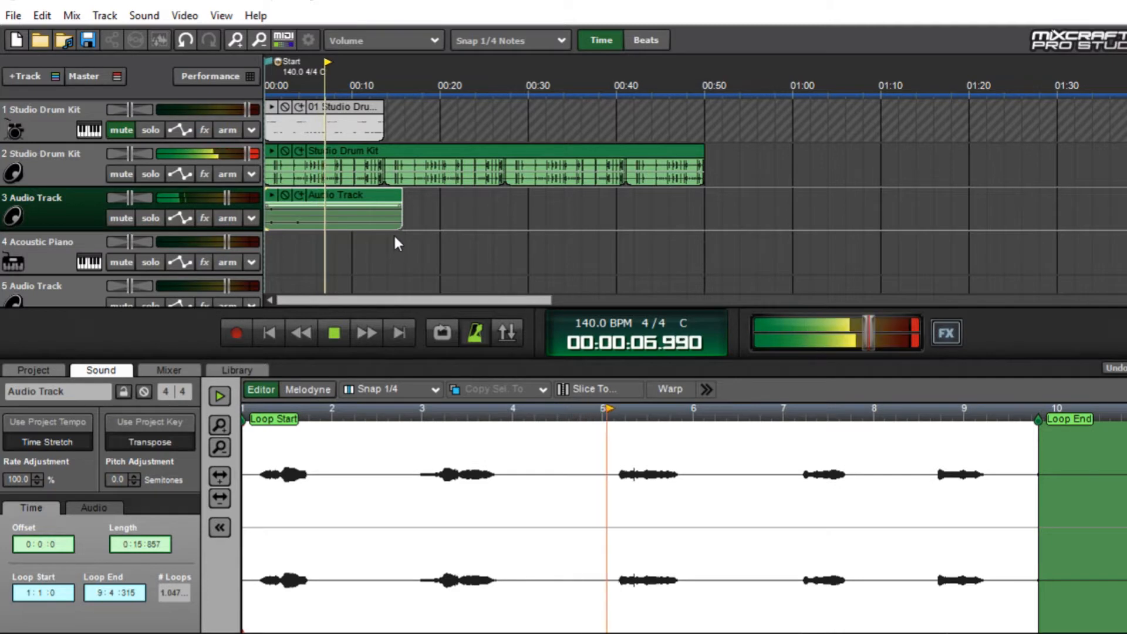
{"action": "left_click_drag", "start_coordinate": [401, 226], "coordinate": [590, 227]}
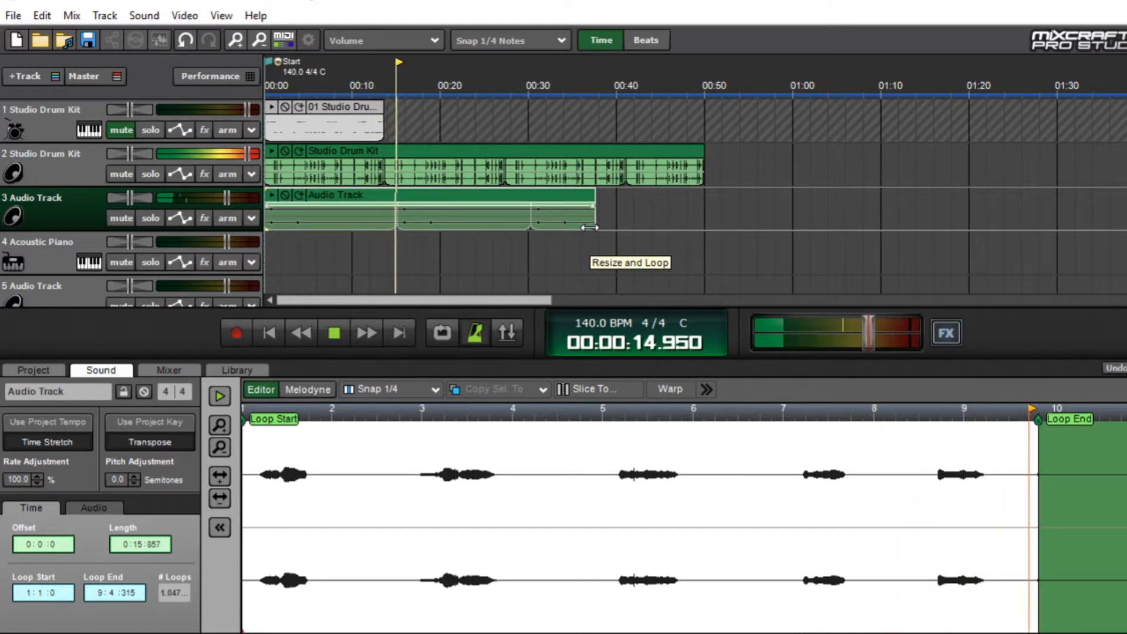
{"action": "key", "text": "space"}
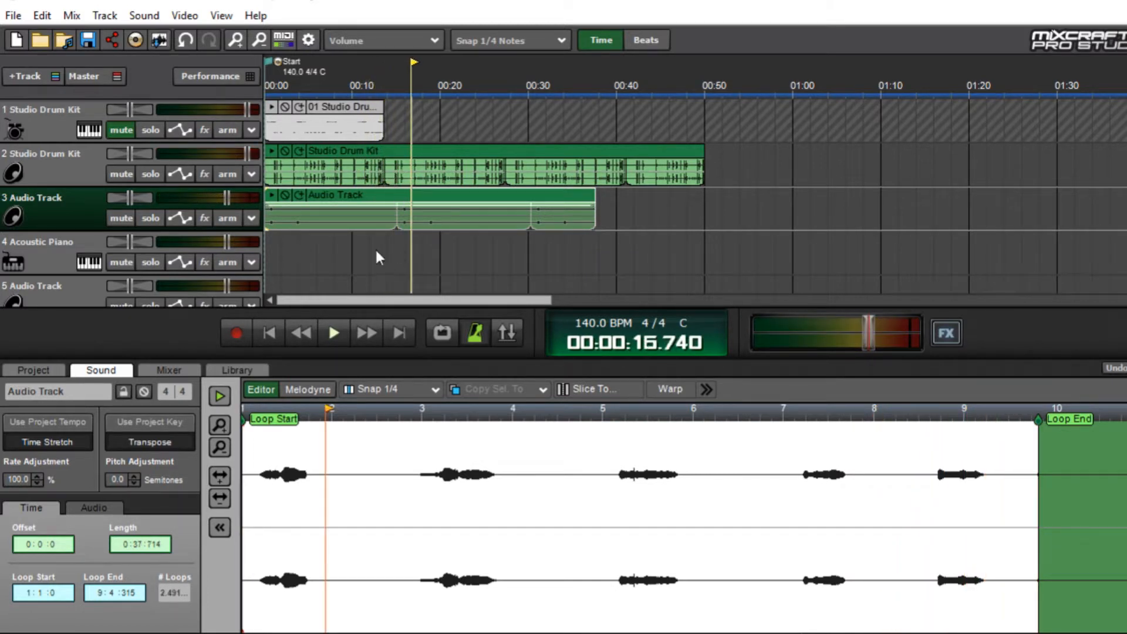
Step: Trim the recorded clip to 0:13:714, level with the end of the first drum pattern, and mix it to a new clip
{"action": "left_click", "coordinate": [382, 258]}
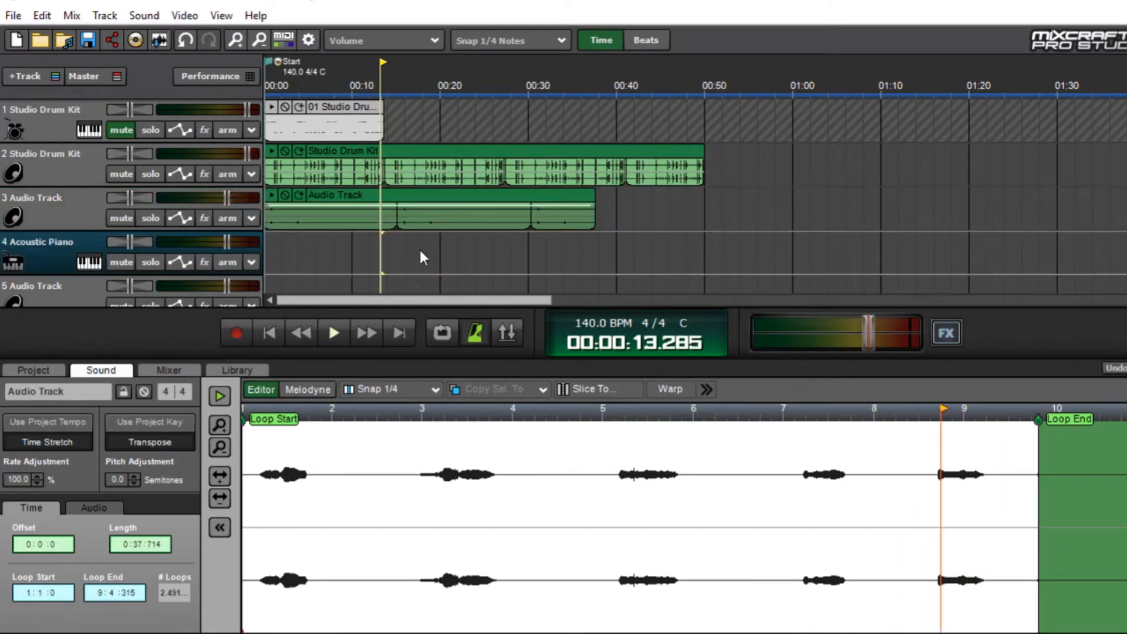
{"action": "left_click_drag", "start_coordinate": [589, 223], "coordinate": [407, 234]}
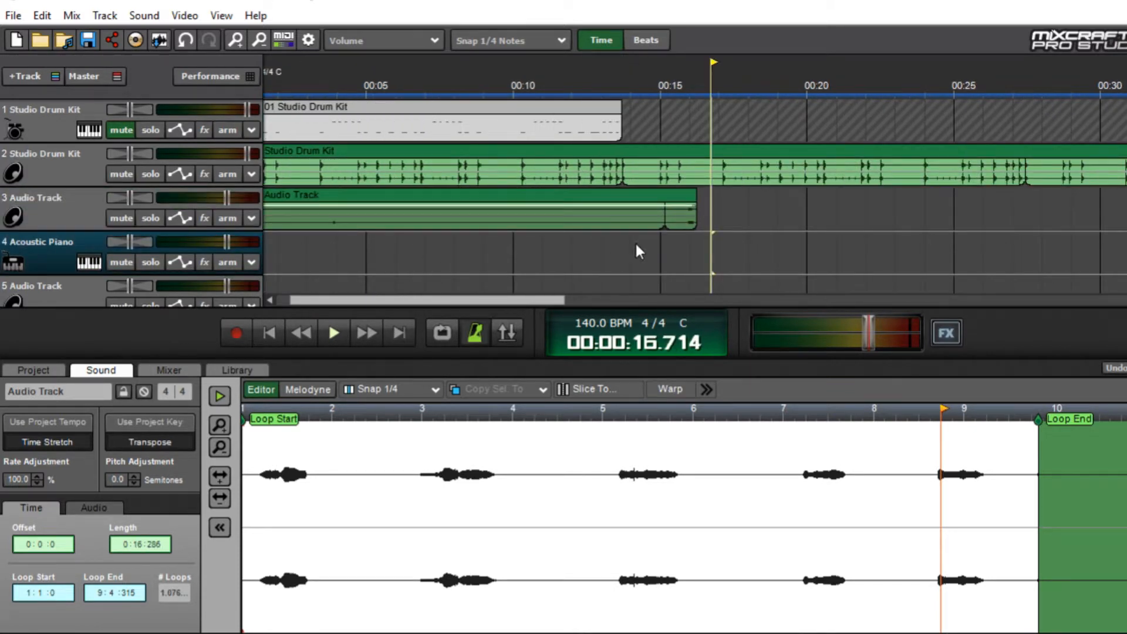
{"action": "left_click", "coordinate": [633, 253]}
{"action": "scroll", "coordinate": [637, 261], "scroll_direction": "up", "scroll_amount": 3}
{"action": "left_click", "coordinate": [647, 258]}
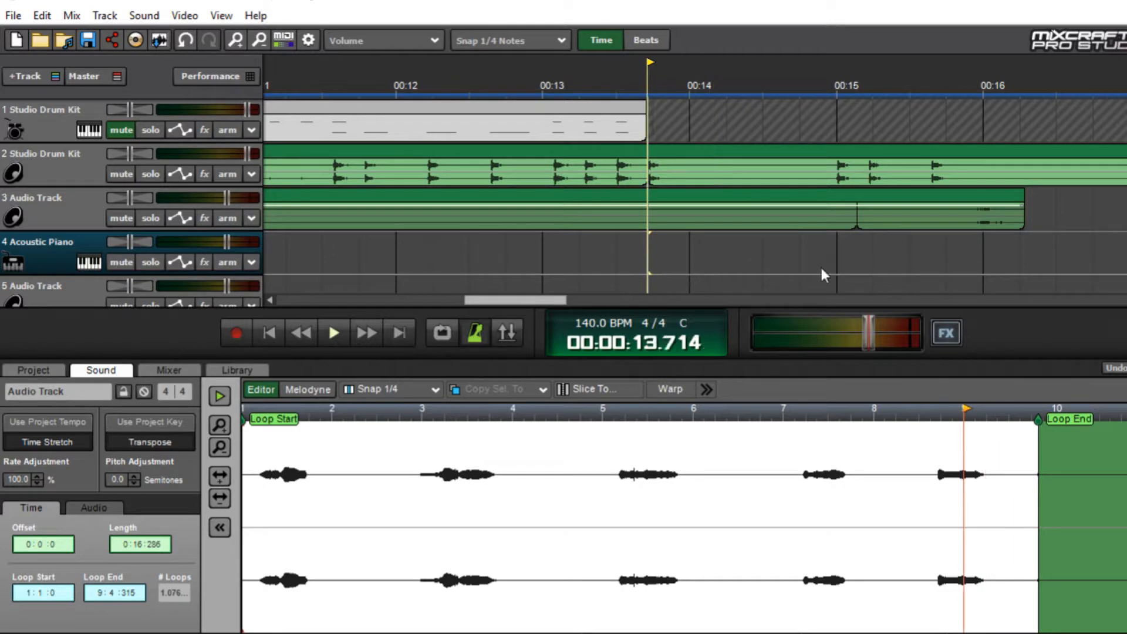
{"action": "left_click_drag", "start_coordinate": [1023, 219], "coordinate": [646, 229]}
{"action": "right_click", "coordinate": [481, 217]}
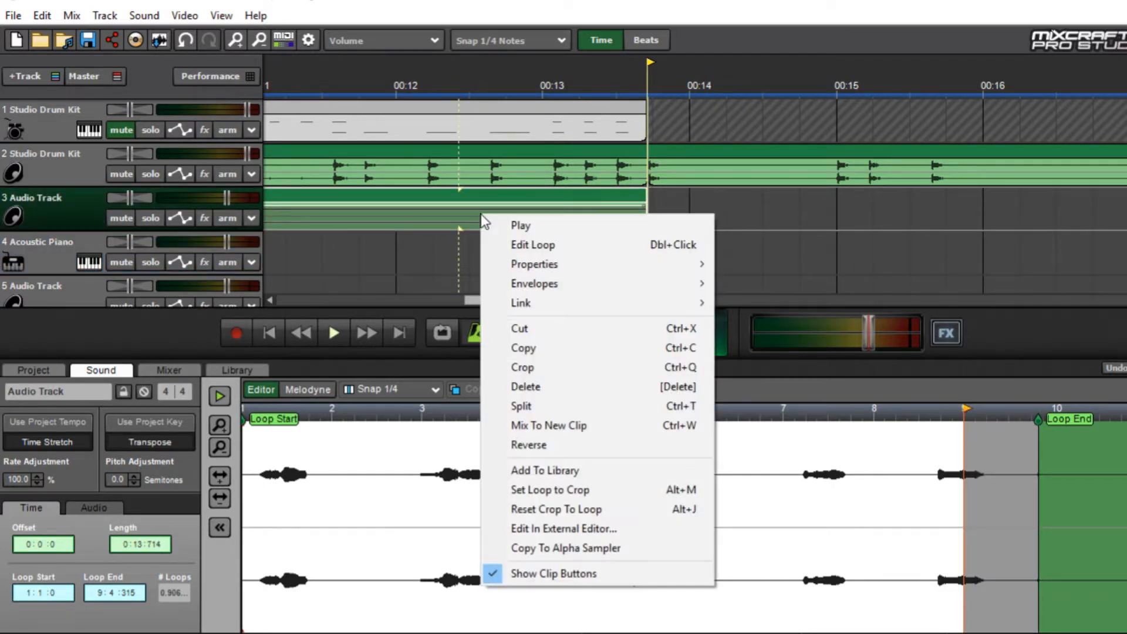
{"action": "left_click", "coordinate": [578, 434]}
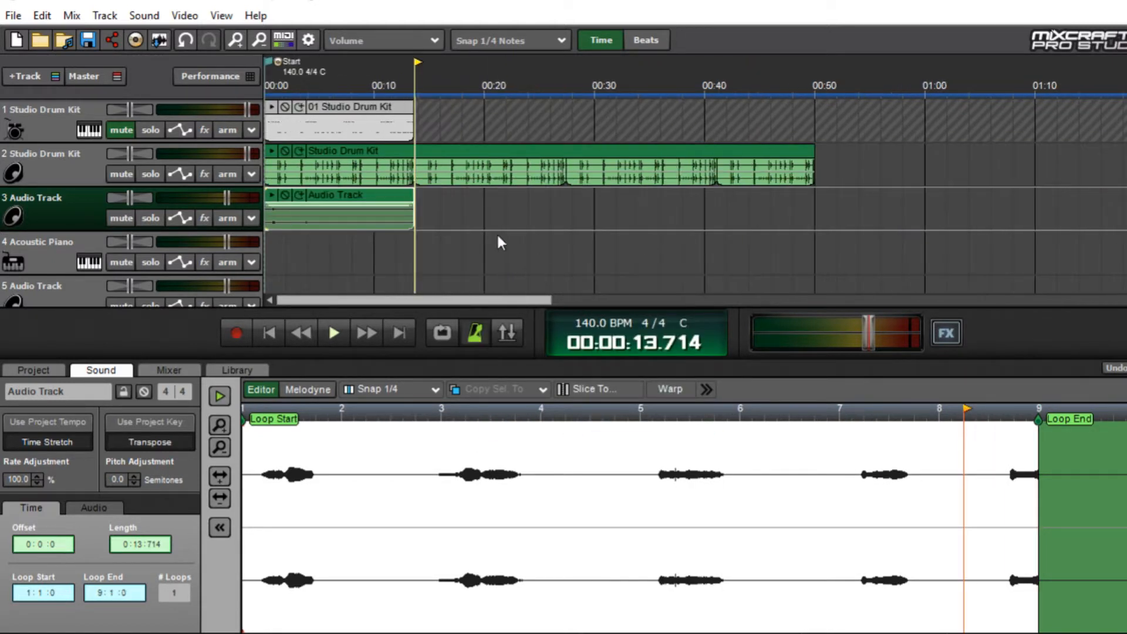
Step: Loop the recorded clip out to about 0:49:713 and play the project from the start past the first loop seam
{"action": "left_click_drag", "start_coordinate": [412, 227], "coordinate": [829, 247]}
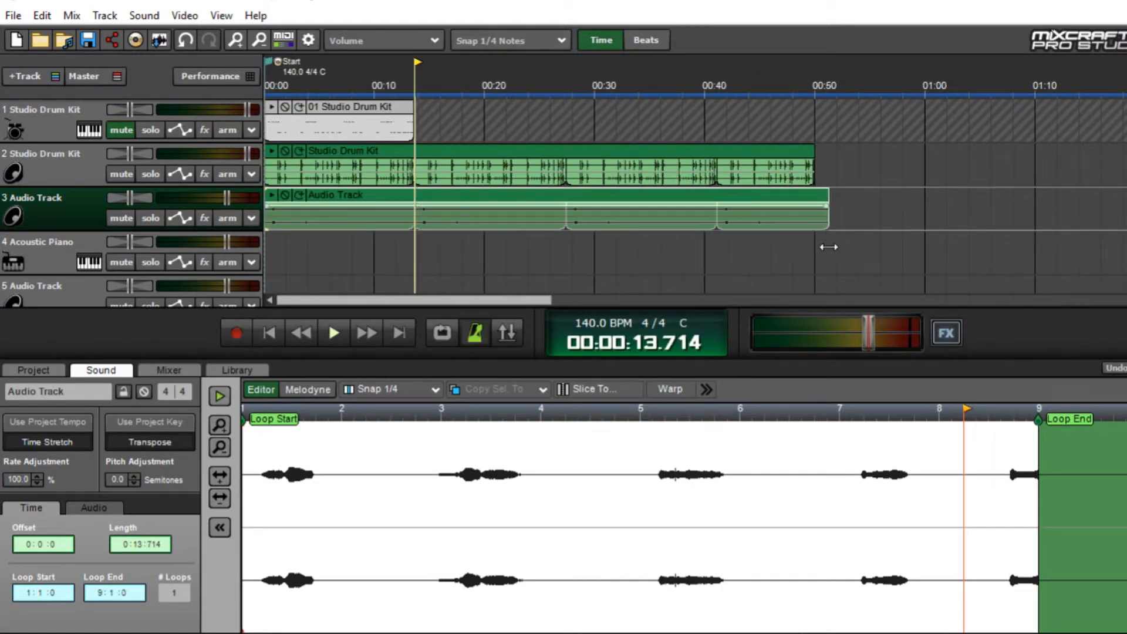
{"action": "left_click", "coordinate": [283, 336]}
{"action": "left_click", "coordinate": [334, 333]}
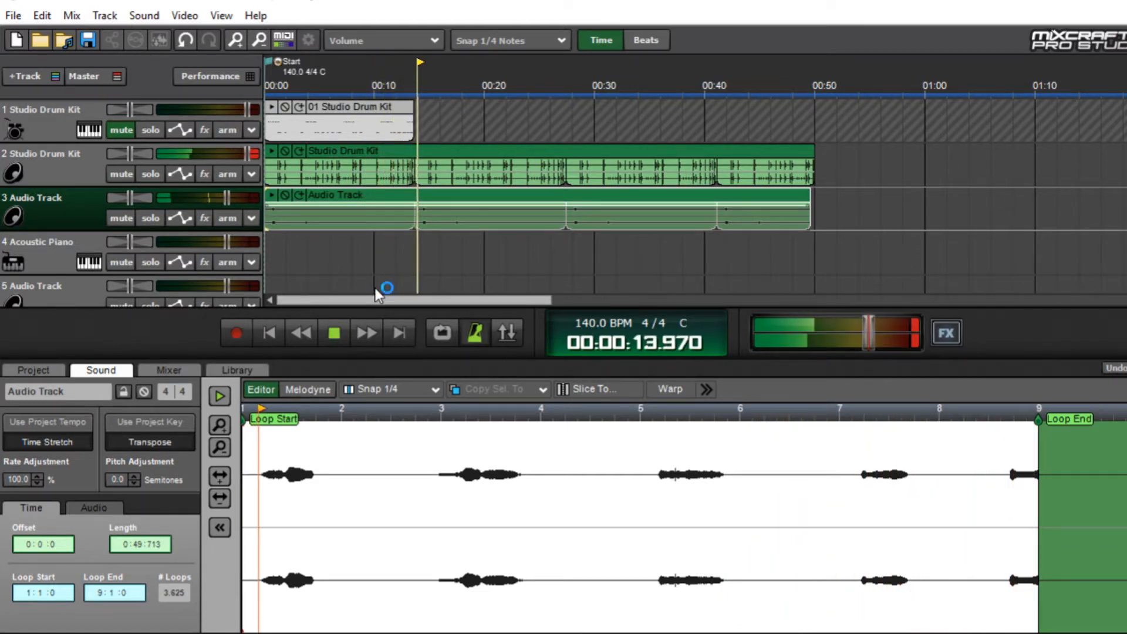
{"action": "left_click", "coordinate": [335, 332]}
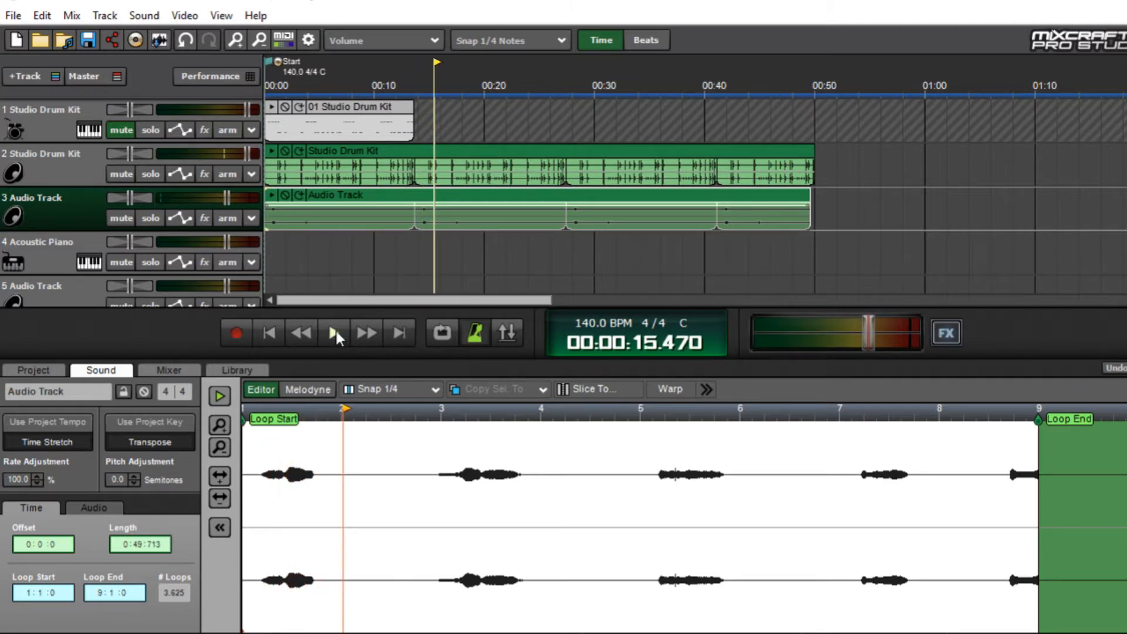
Step: Split the looped recording at 13.714 seconds, where its first repeat ends
{"action": "left_click", "coordinate": [407, 267]}
{"action": "scroll", "coordinate": [407, 266], "scroll_direction": "up", "scroll_amount": 3}
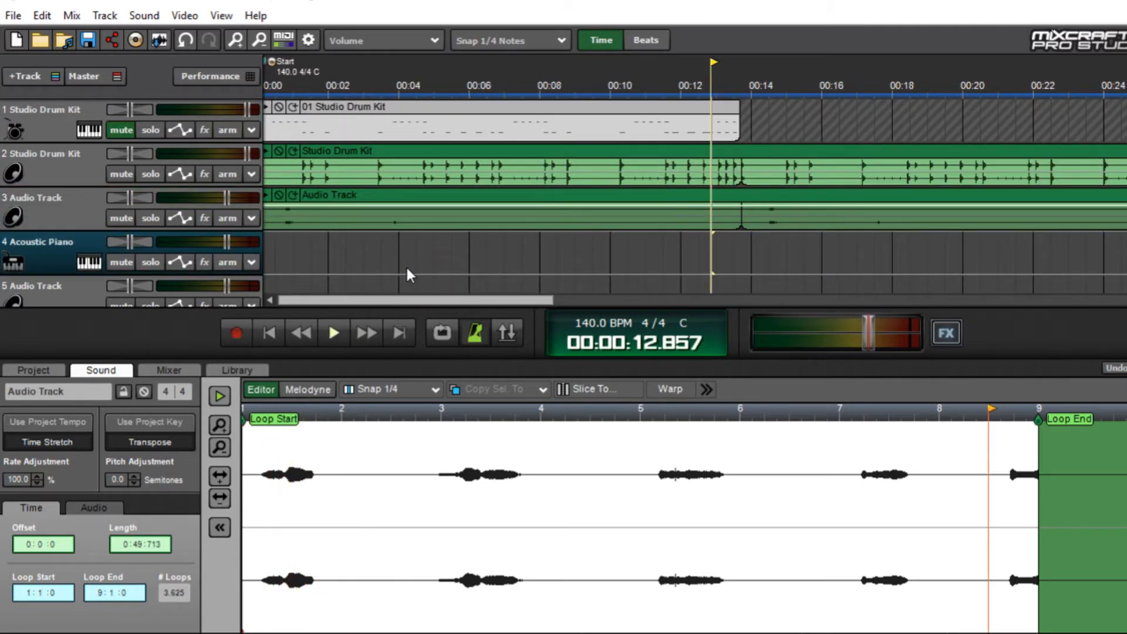
{"action": "left_click", "coordinate": [791, 214]}
{"action": "right_click", "coordinate": [792, 213]}
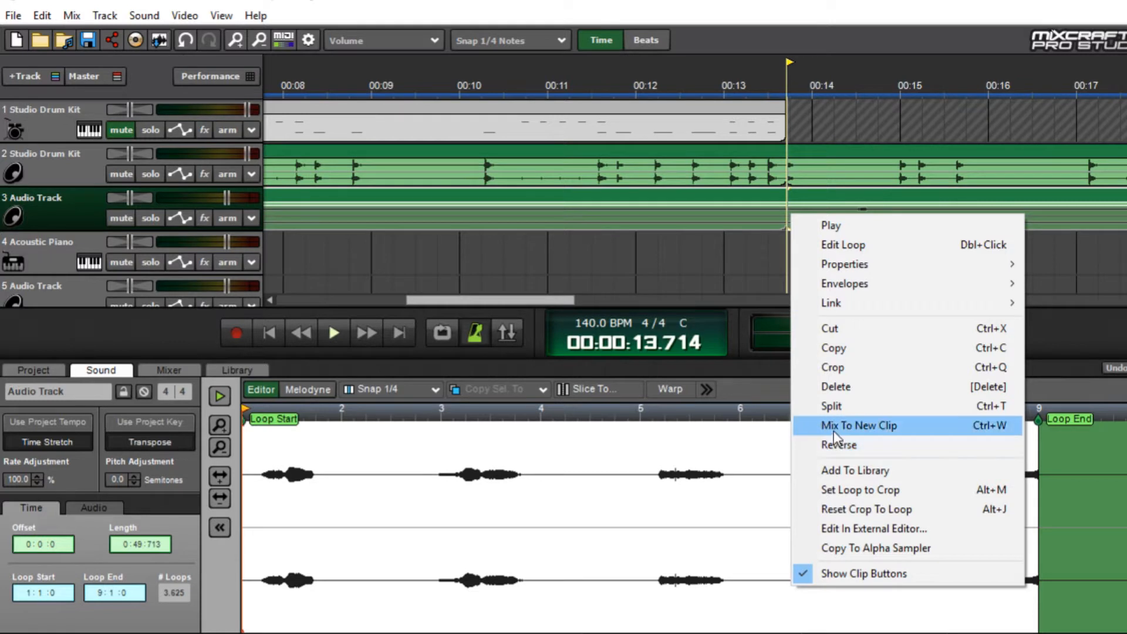
{"action": "left_click", "coordinate": [834, 408]}
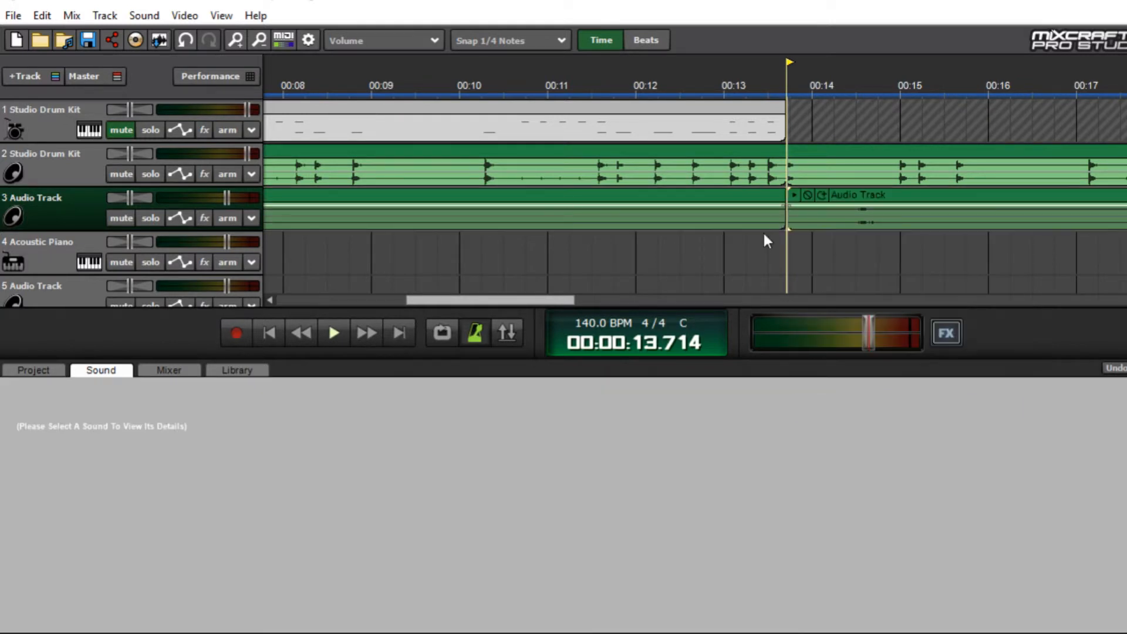
Step: Fade the first recorded clip's volume down to -Inf dB at its end, mute the clip that follows, and play the result
{"action": "left_click", "coordinate": [784, 205]}
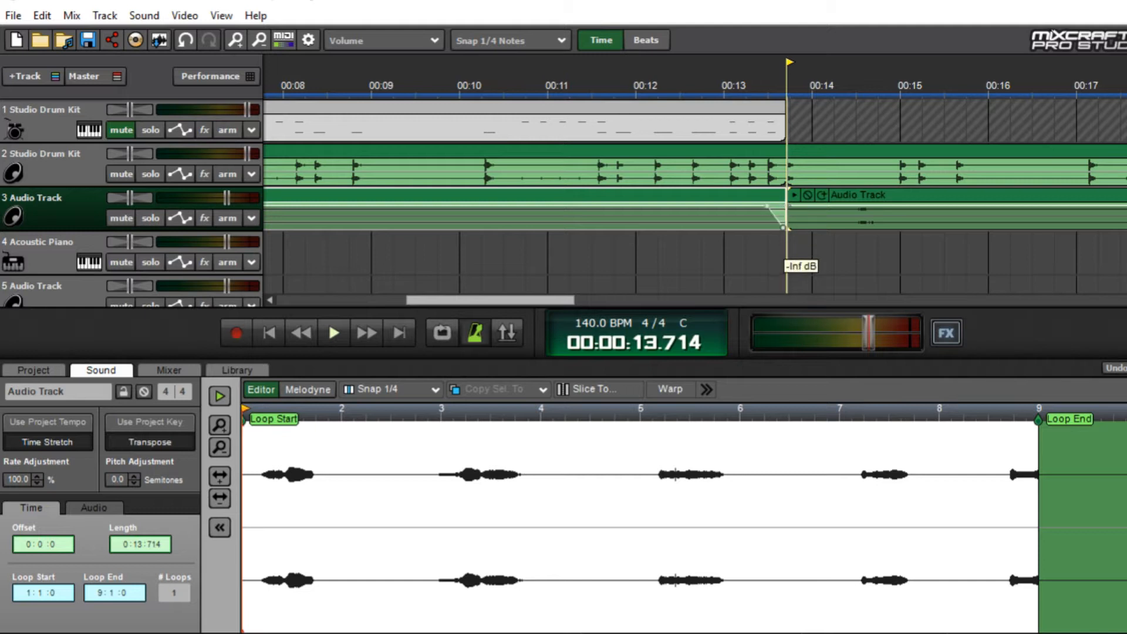
{"action": "left_click", "coordinate": [760, 251]}
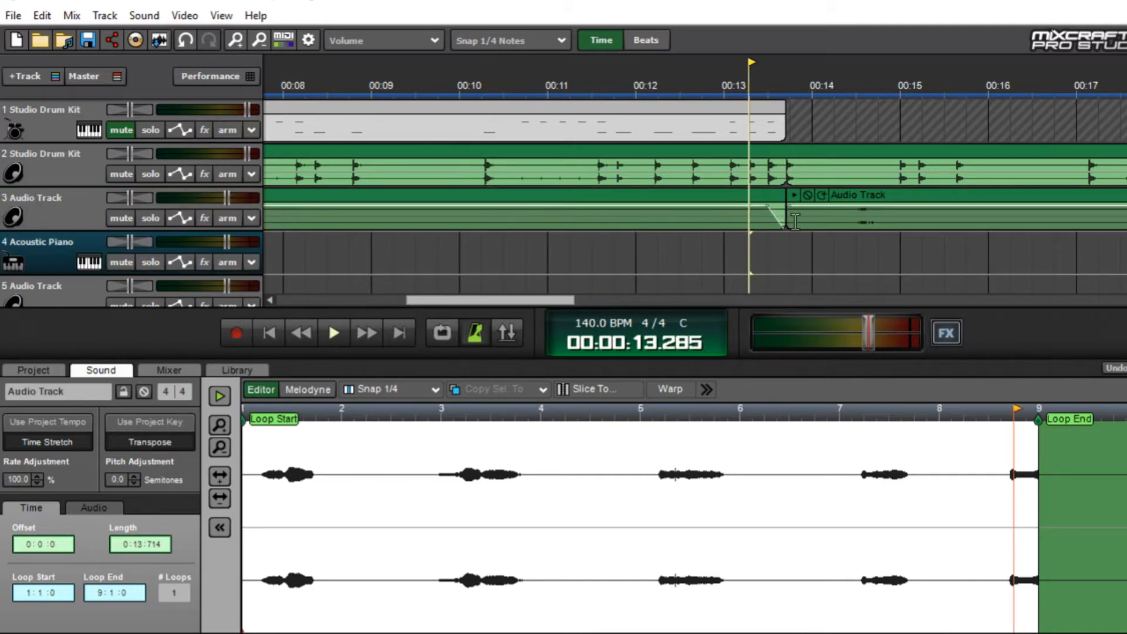
{"action": "left_click", "coordinate": [808, 194]}
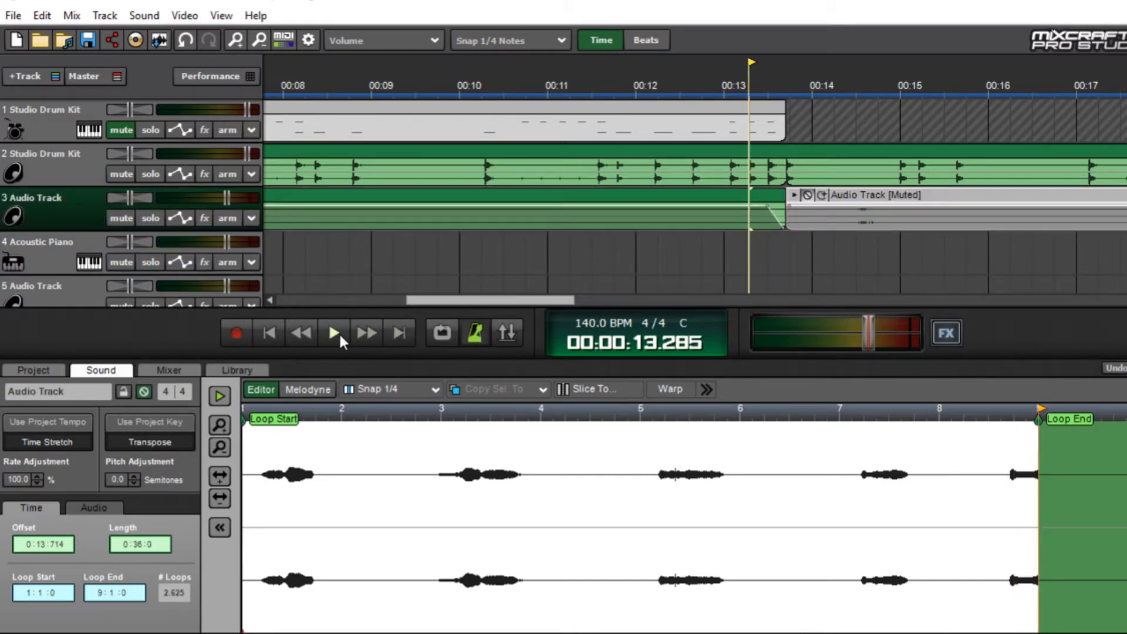
{"action": "left_click", "coordinate": [340, 340]}
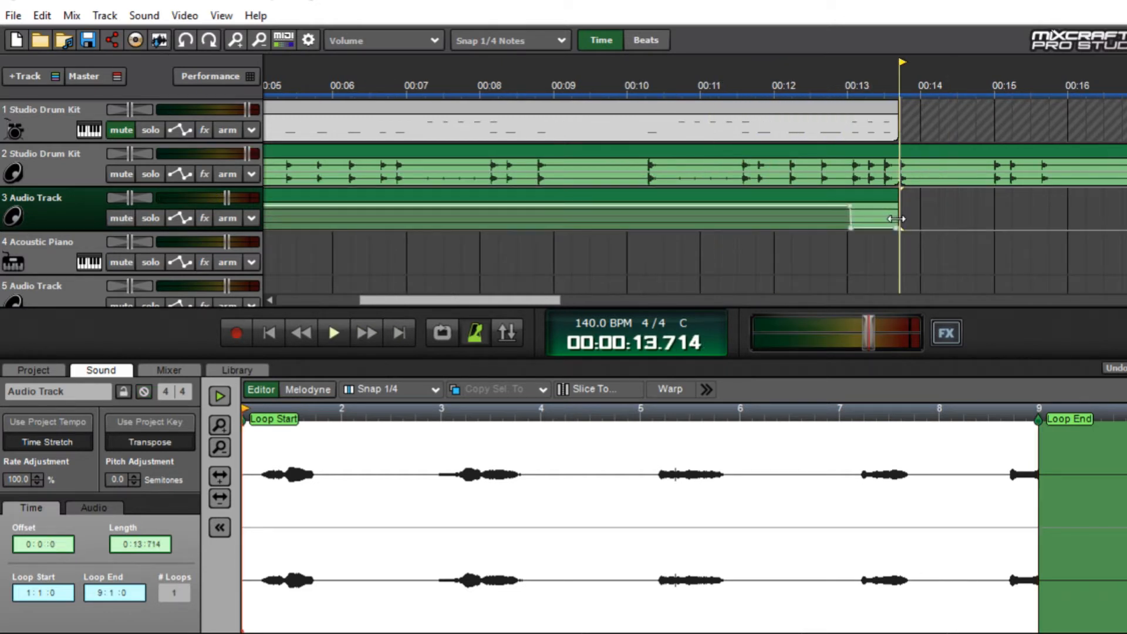
Step: Trim the first recorded clip to 0:12:857 to cut off its final sound, and mix it to a new clip
{"action": "left_click_drag", "start_coordinate": [899, 225], "coordinate": [836, 224]}
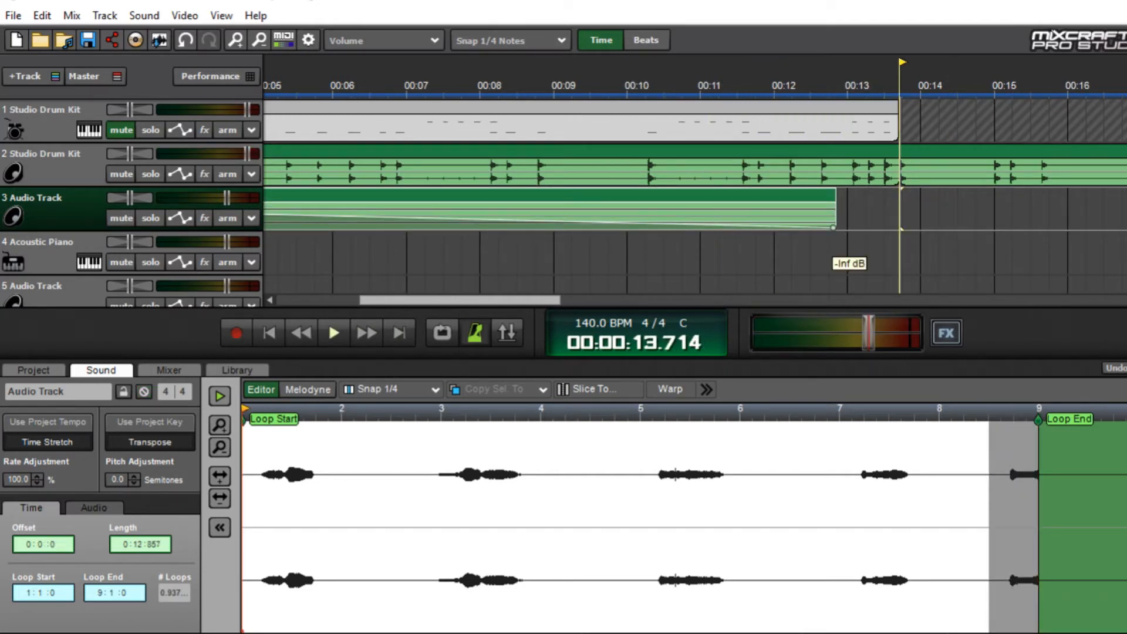
{"action": "right_click", "coordinate": [824, 216]}
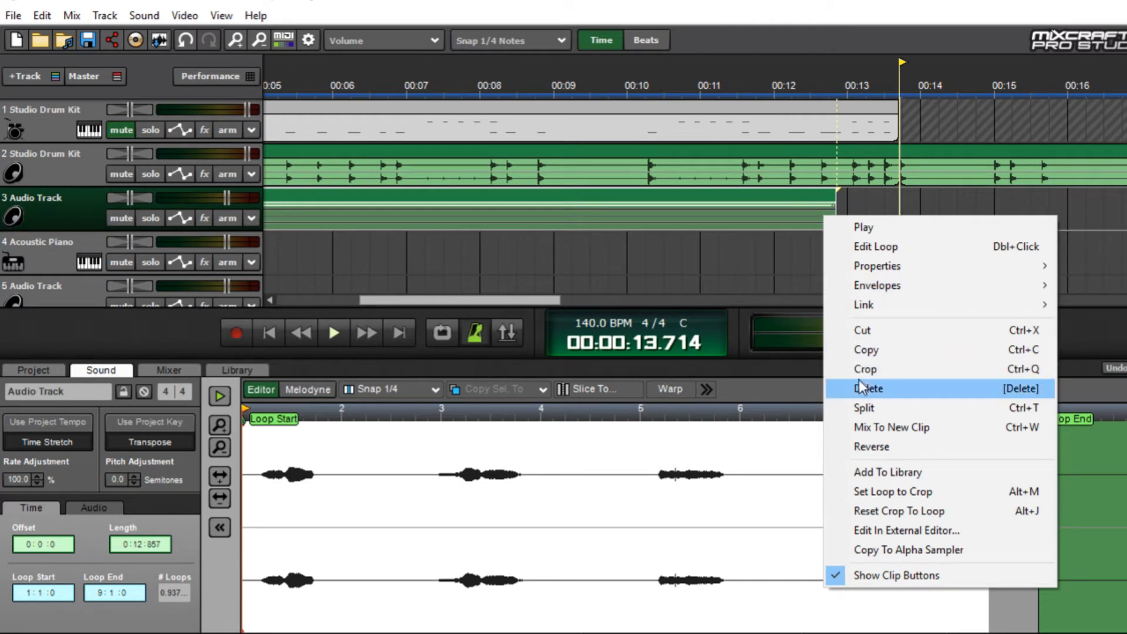
{"action": "left_click", "coordinate": [882, 427]}
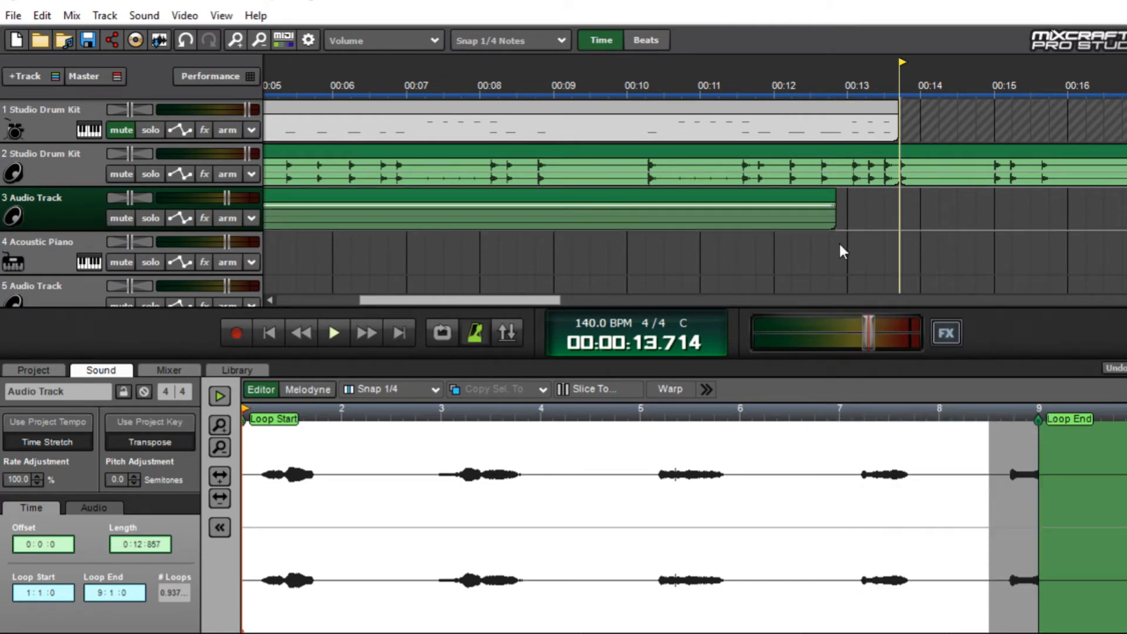
Step: Extend the recorded clip as a loop to 0:13:714, level with the end of the first drum pattern
{"action": "left_click_drag", "start_coordinate": [833, 225], "coordinate": [899, 223]}
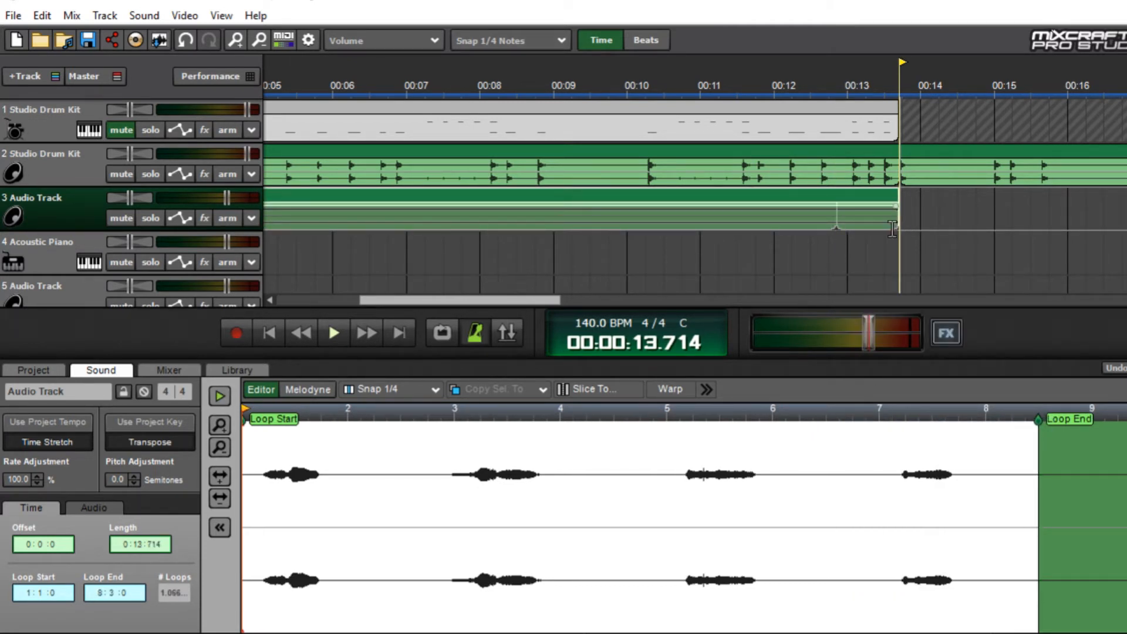
Step: Split the recorded clip at 11.142 seconds and trim the end of its second piece back to 12.857 seconds
{"action": "left_click", "coordinate": [846, 238]}
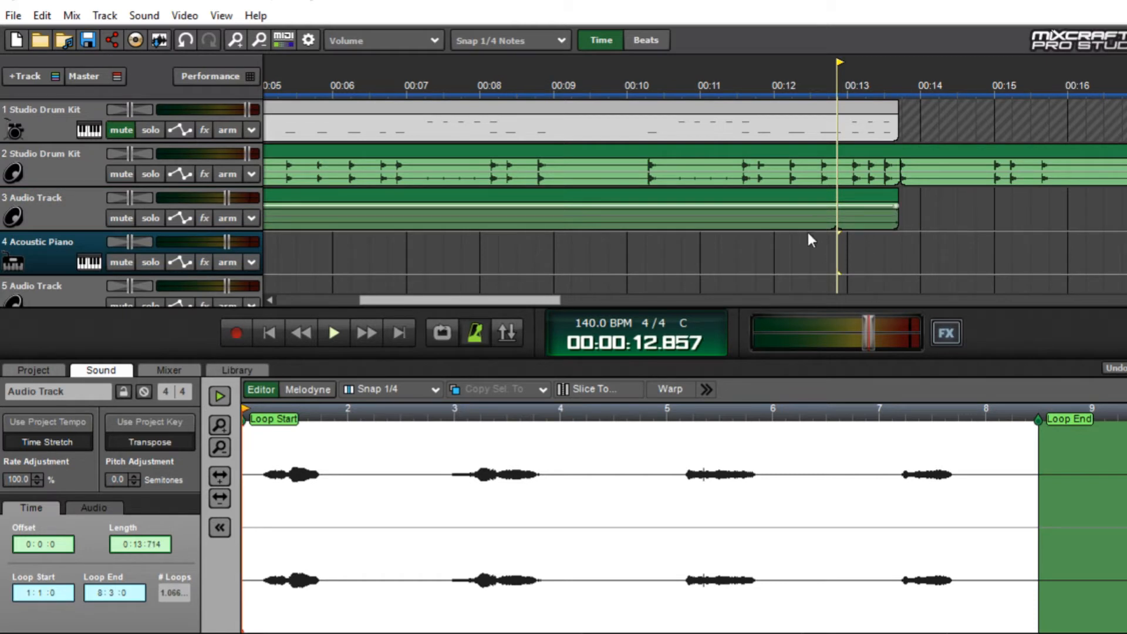
{"action": "left_click", "coordinate": [724, 237]}
{"action": "right_click", "coordinate": [710, 222]}
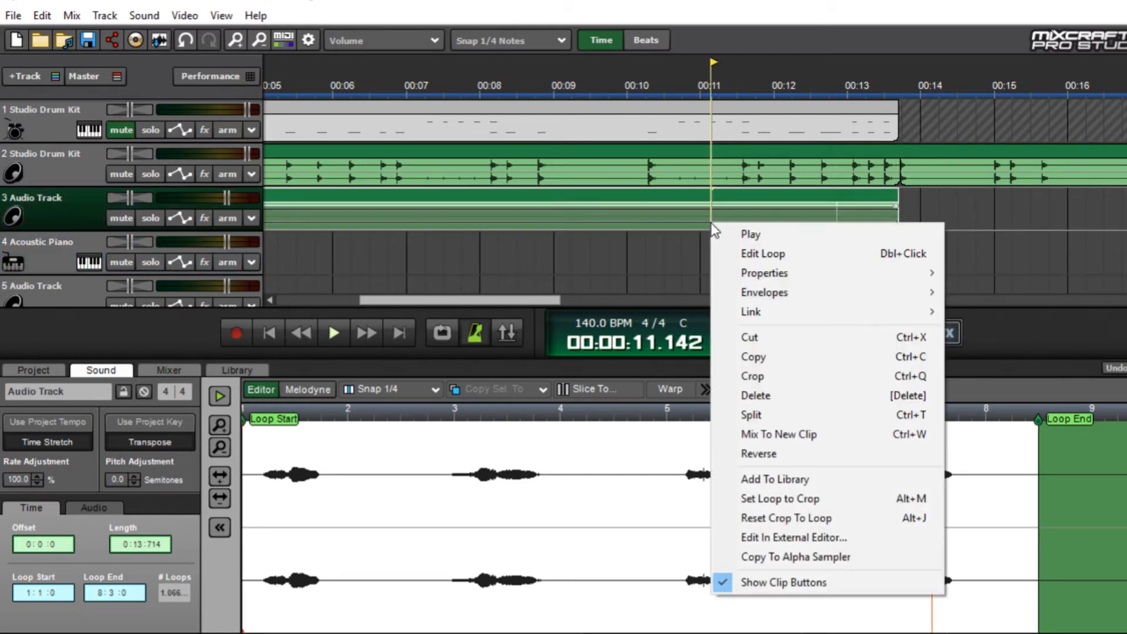
{"action": "left_click", "coordinate": [751, 415]}
{"action": "left_click_drag", "start_coordinate": [893, 218], "coordinate": [835, 219]}
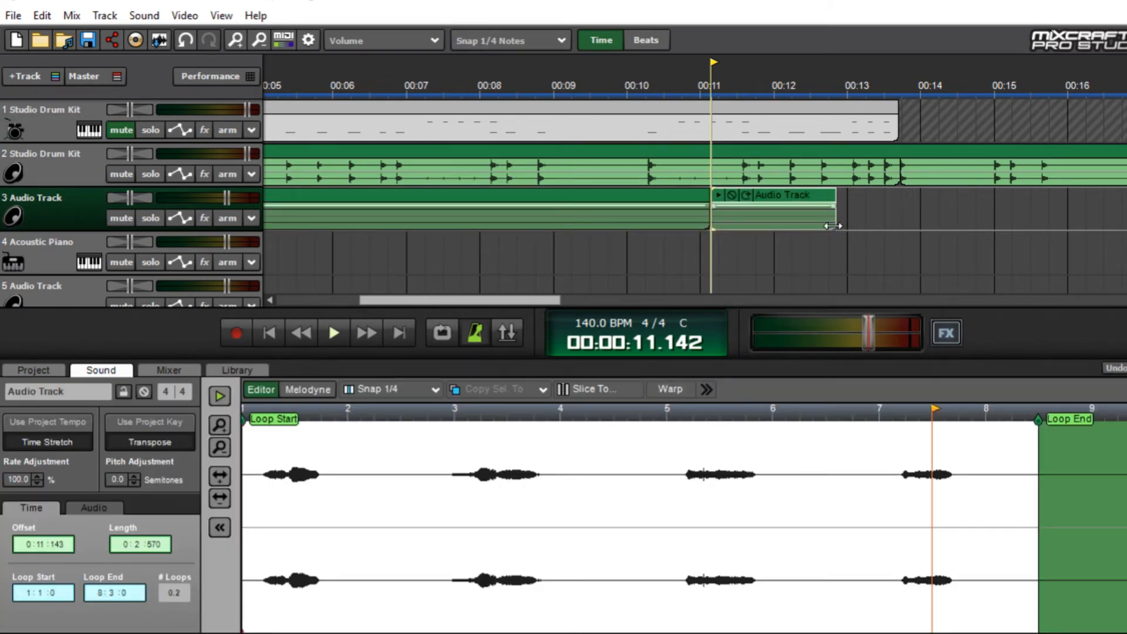
Step: Copy the short second piece of the recorded clip and paste it at 12.857 seconds, directly after the original
{"action": "right_click", "coordinate": [806, 223]}
{"action": "left_click", "coordinate": [820, 365]}
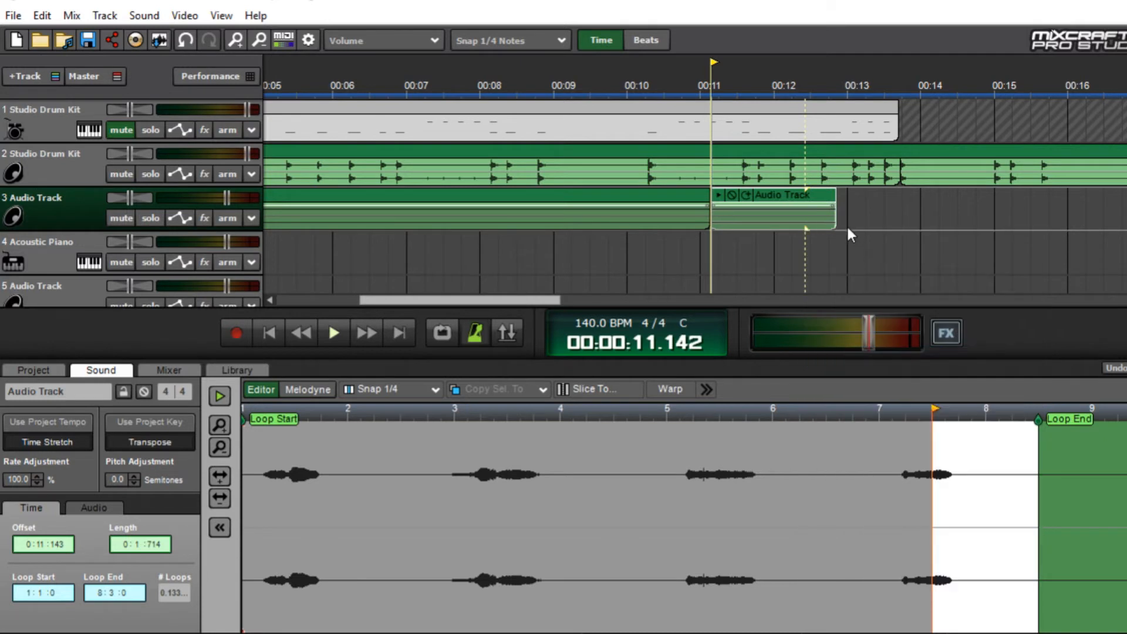
{"action": "left_click", "coordinate": [849, 206]}
{"action": "right_click", "coordinate": [850, 205]}
{"action": "left_click", "coordinate": [916, 327]}
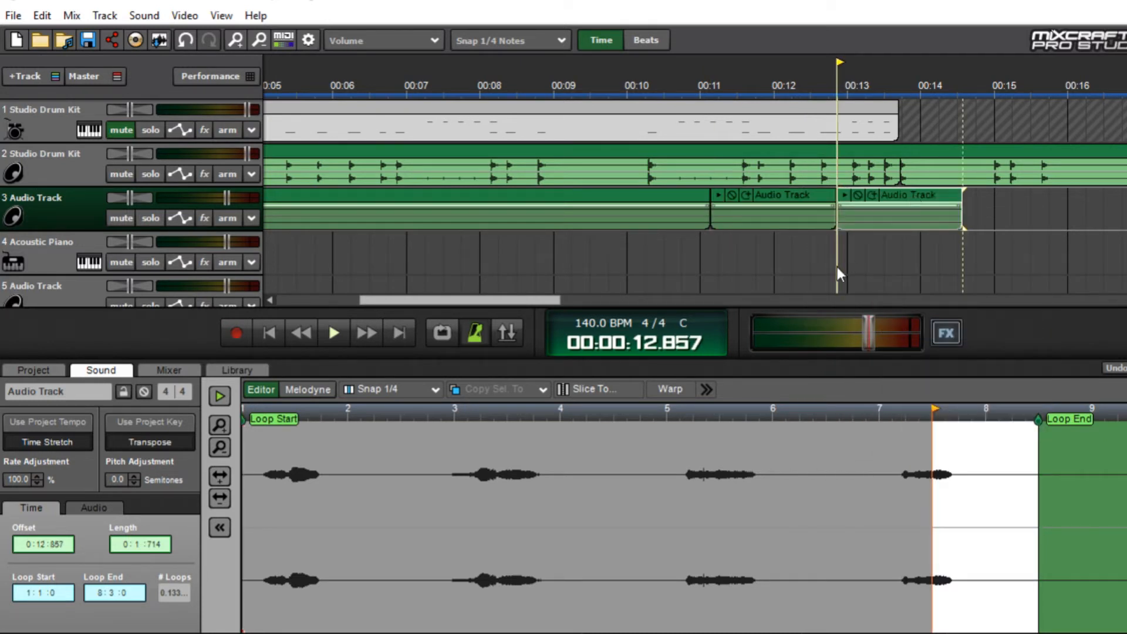
Step: Play the project from about 12 seconds through the pasted piece, and trim that piece's start to 0:13:286
{"action": "left_click", "coordinate": [775, 267]}
{"action": "left_click", "coordinate": [342, 333]}
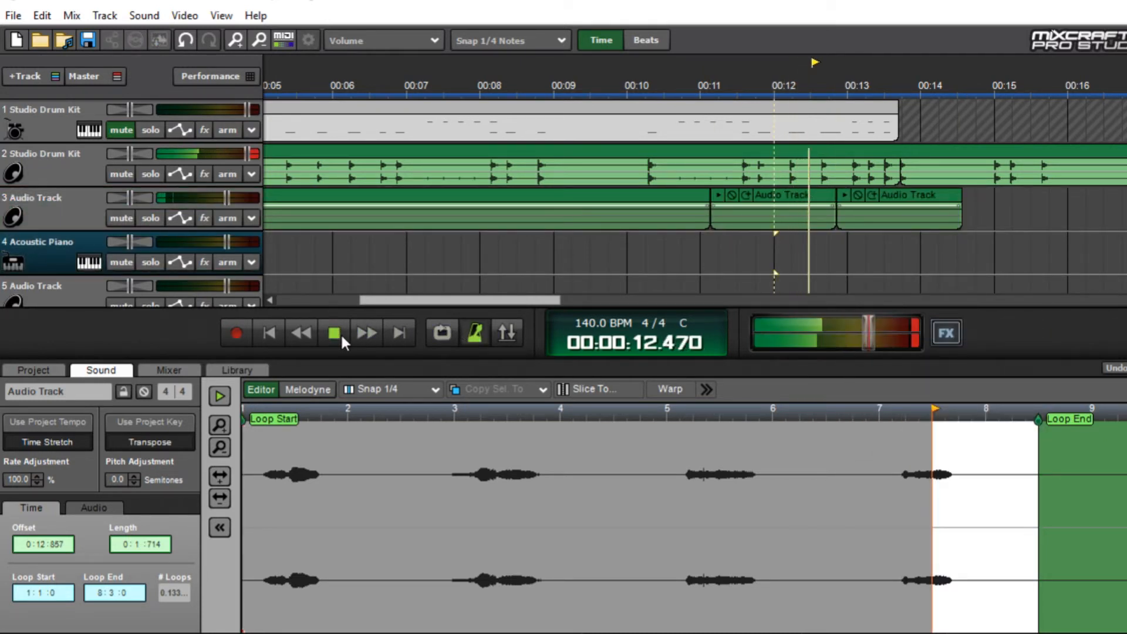
{"action": "left_click", "coordinate": [341, 332]}
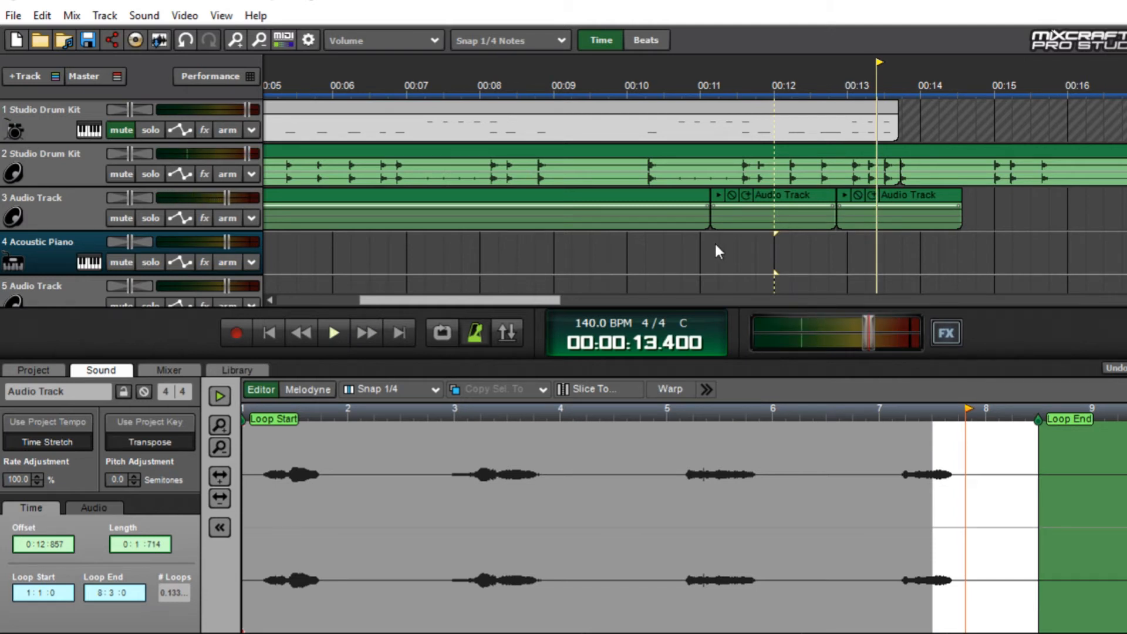
{"action": "left_click_drag", "start_coordinate": [839, 226], "coordinate": [865, 229]}
Step: Play the tracks around the gap from several points, and move the trimmed piece back to start at 0:12:857
{"action": "left_click", "coordinate": [712, 261]}
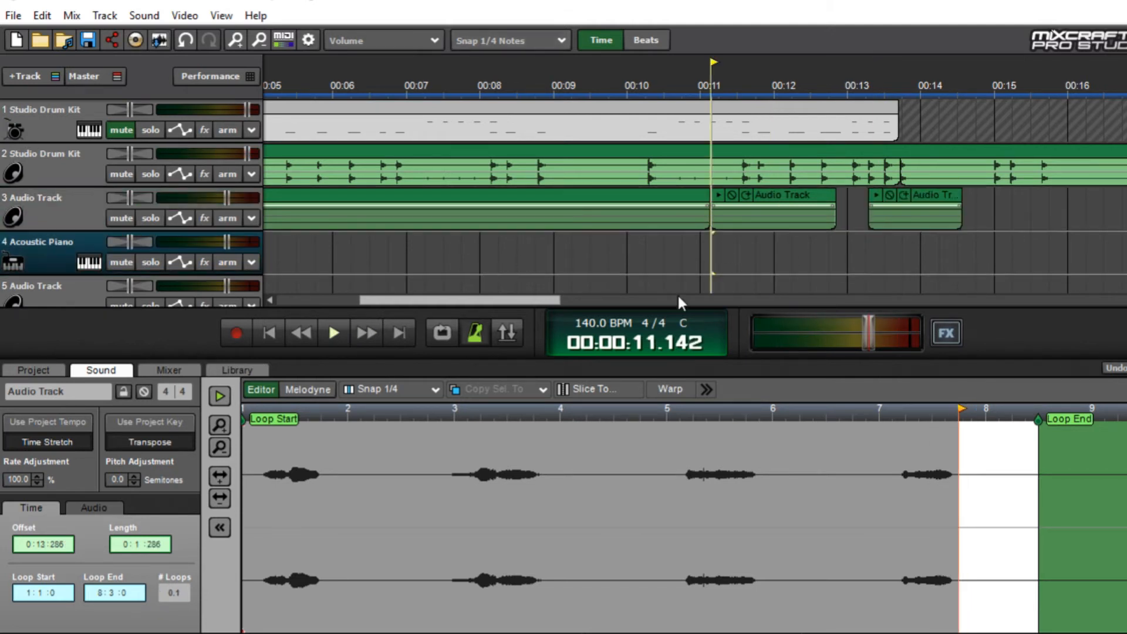
{"action": "left_click", "coordinate": [334, 333]}
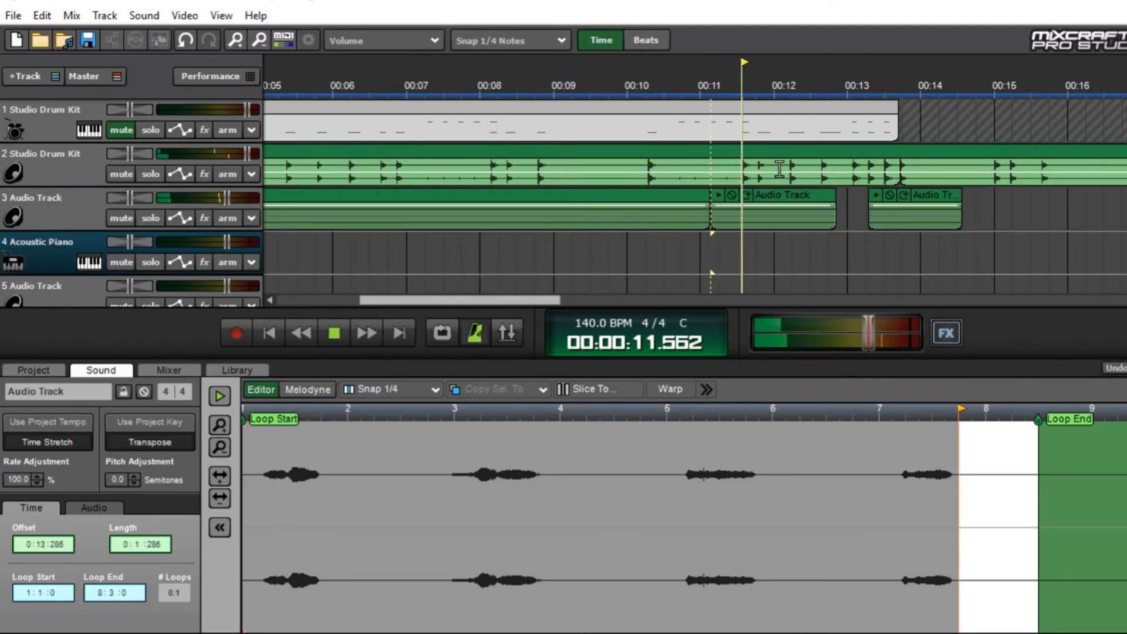
{"action": "left_click", "coordinate": [648, 258]}
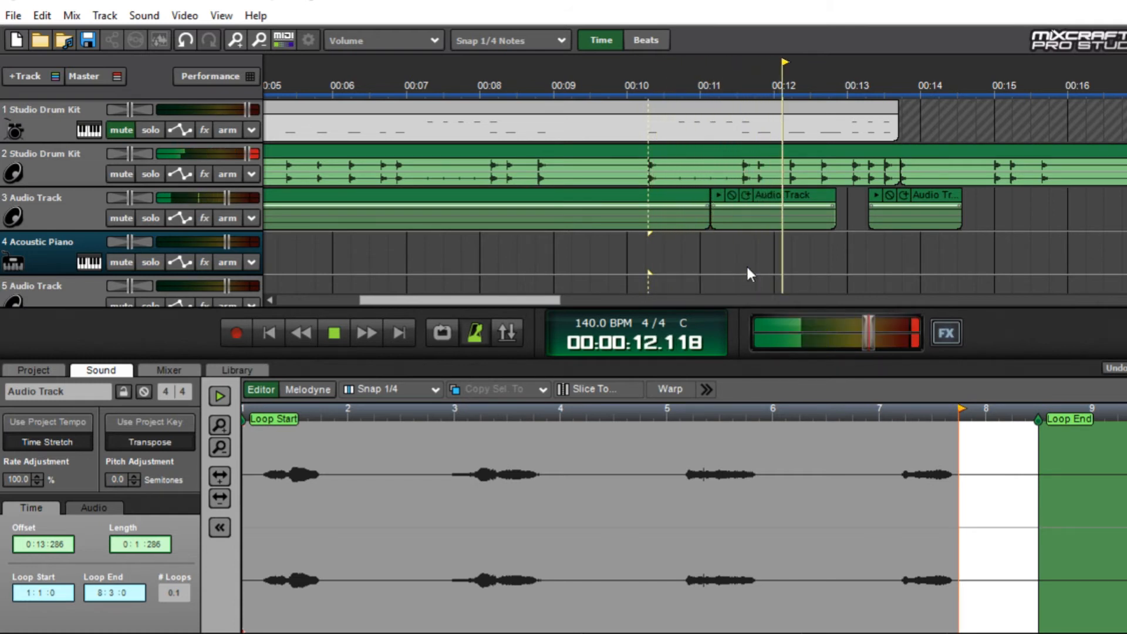
{"action": "left_click", "coordinate": [775, 251]}
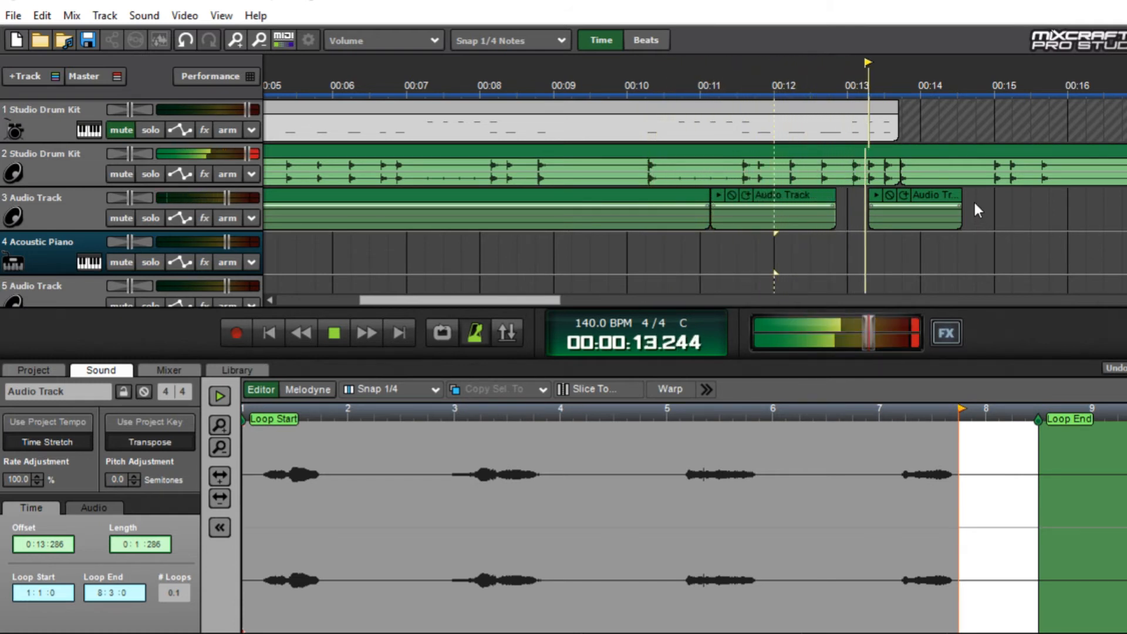
{"action": "left_click_drag", "start_coordinate": [946, 195], "coordinate": [914, 195]}
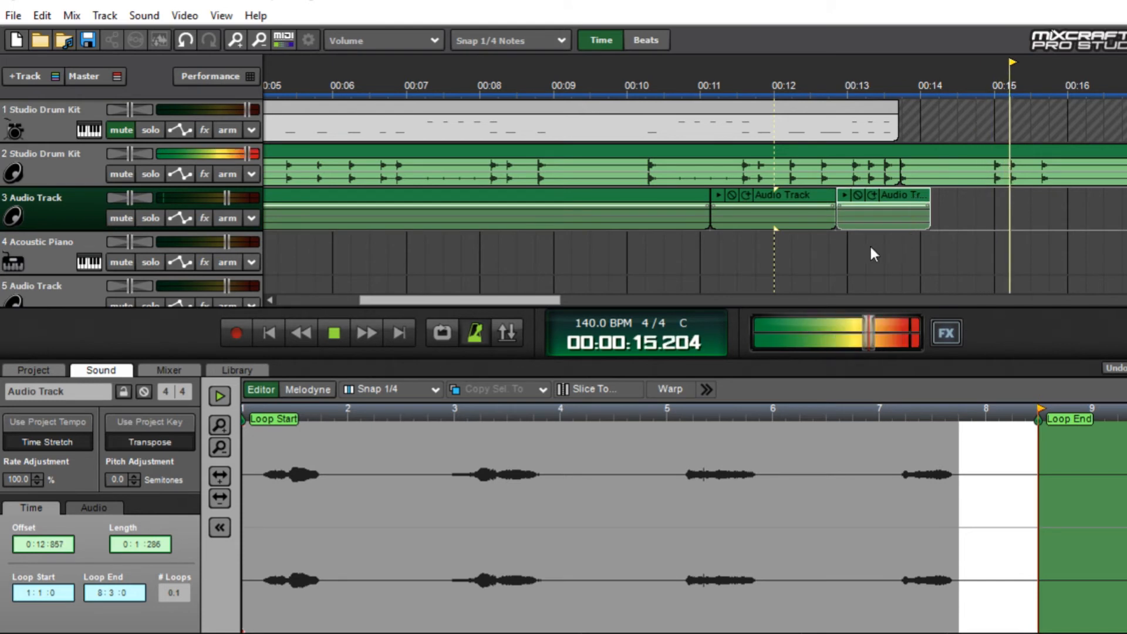
Step: Play the transition into the moved piece at 12.857 seconds to check how the end of the recording sounds
{"action": "scroll", "coordinate": [872, 251], "scroll_direction": "down", "scroll_amount": 2}
{"action": "scroll", "coordinate": [648, 227], "scroll_direction": "up", "scroll_amount": 2}
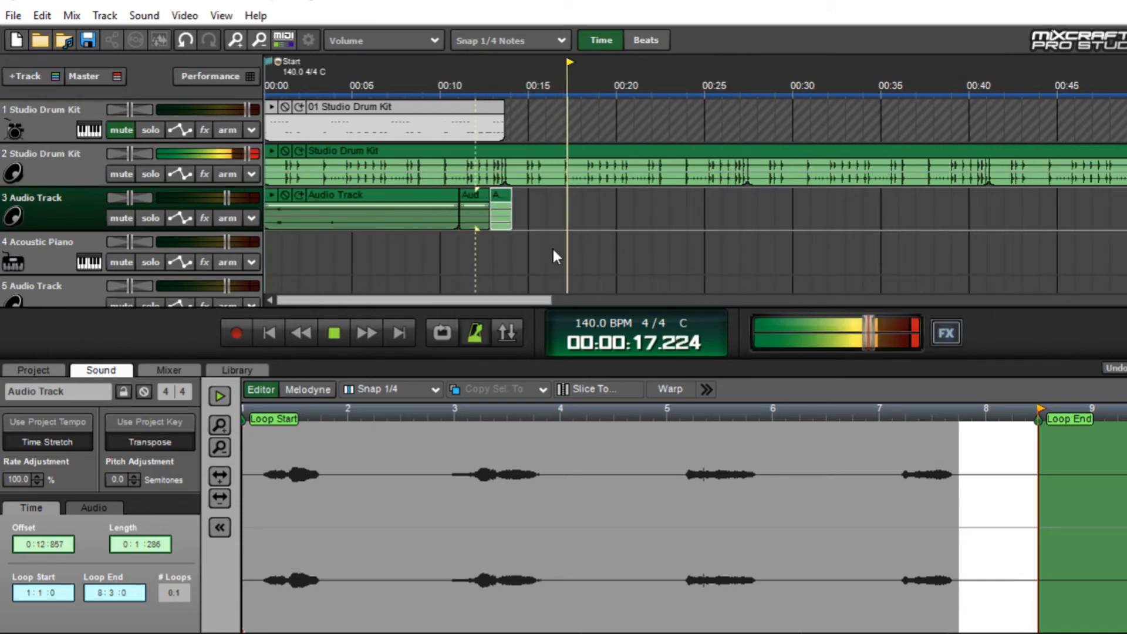
{"action": "left_click", "coordinate": [464, 257]}
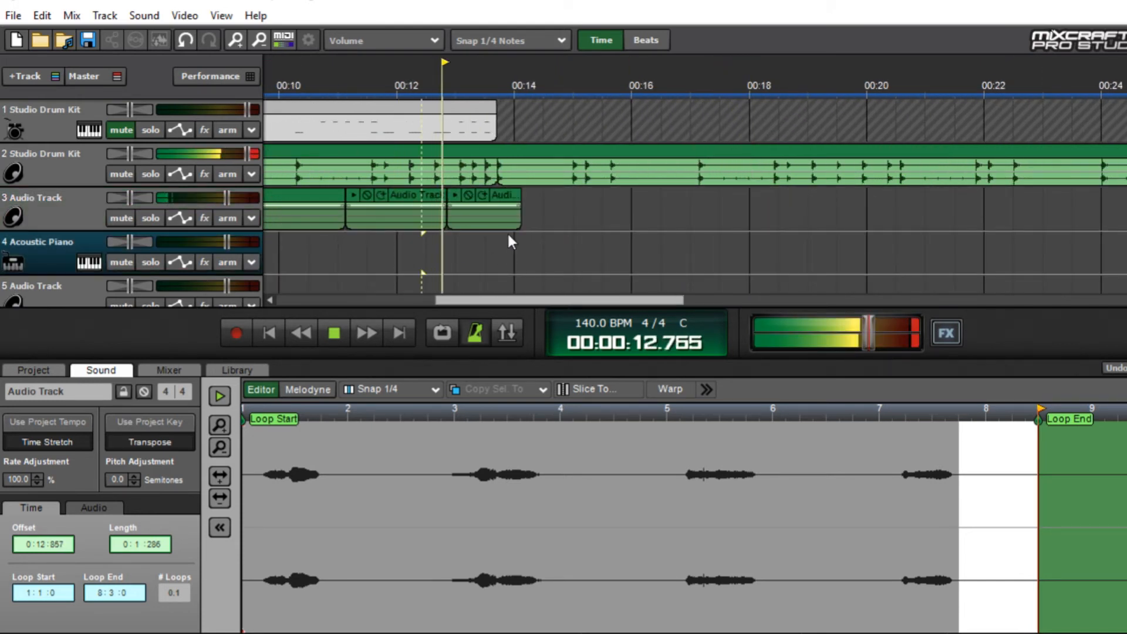
{"action": "left_click", "coordinate": [467, 246]}
{"action": "left_click", "coordinate": [334, 333]}
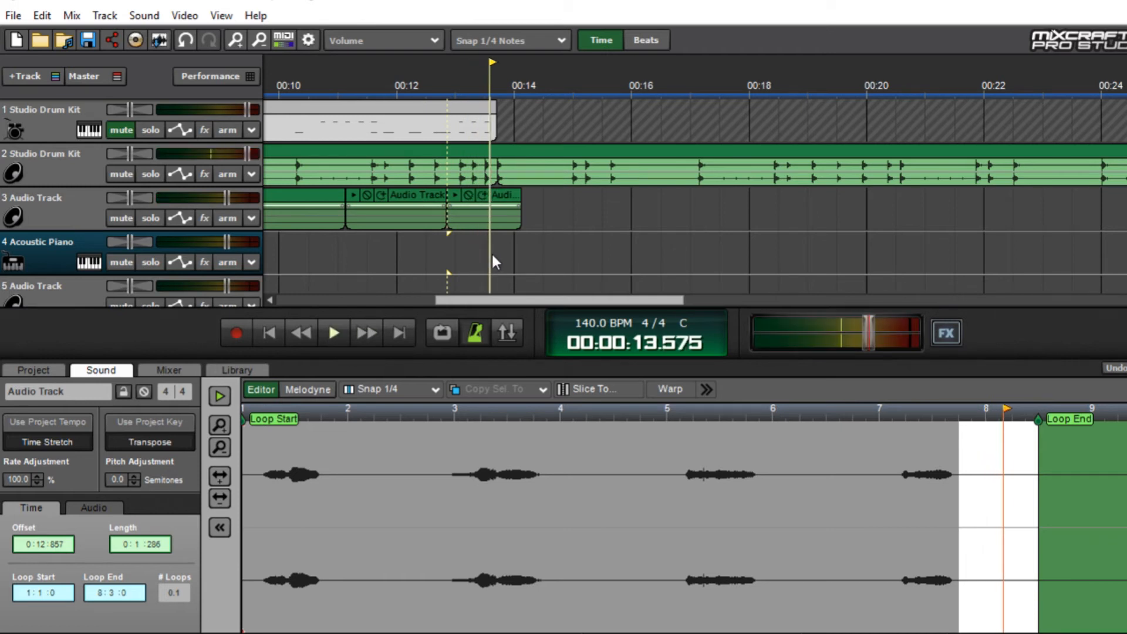
Step: Trim the end of the last recorded piece to 13.714 seconds, level with the end of the first drum pattern
{"action": "left_click", "coordinate": [497, 252]}
{"action": "scroll", "coordinate": [499, 251], "scroll_direction": "up", "scroll_amount": 5}
{"action": "scroll", "coordinate": [732, 258], "scroll_direction": "down", "scroll_amount": 2}
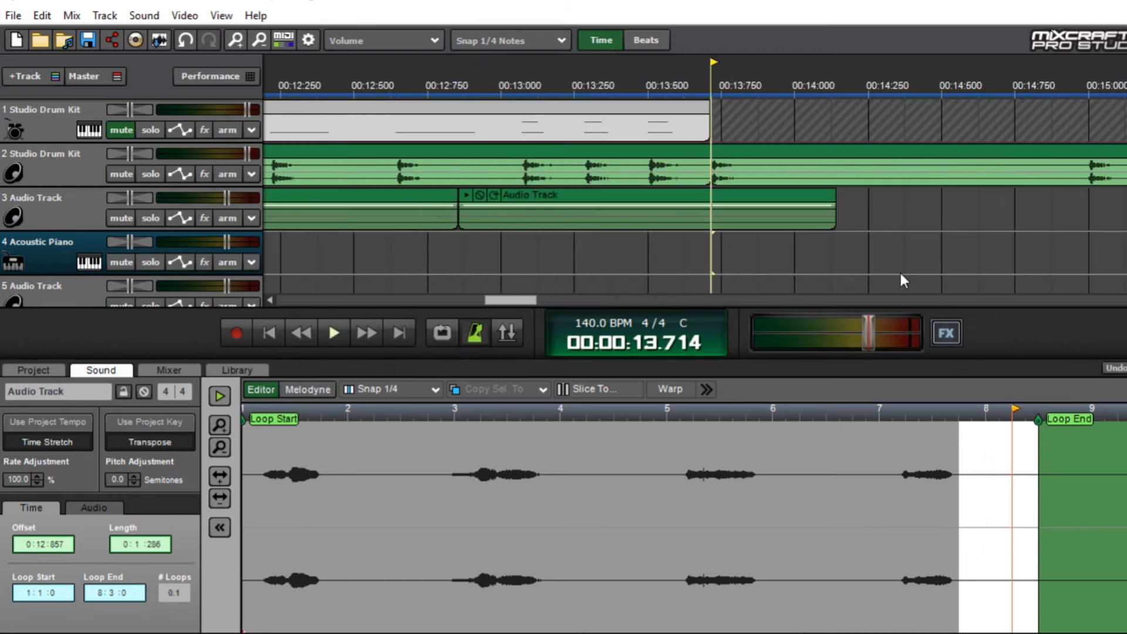
{"action": "left_click_drag", "start_coordinate": [834, 228], "coordinate": [710, 231]}
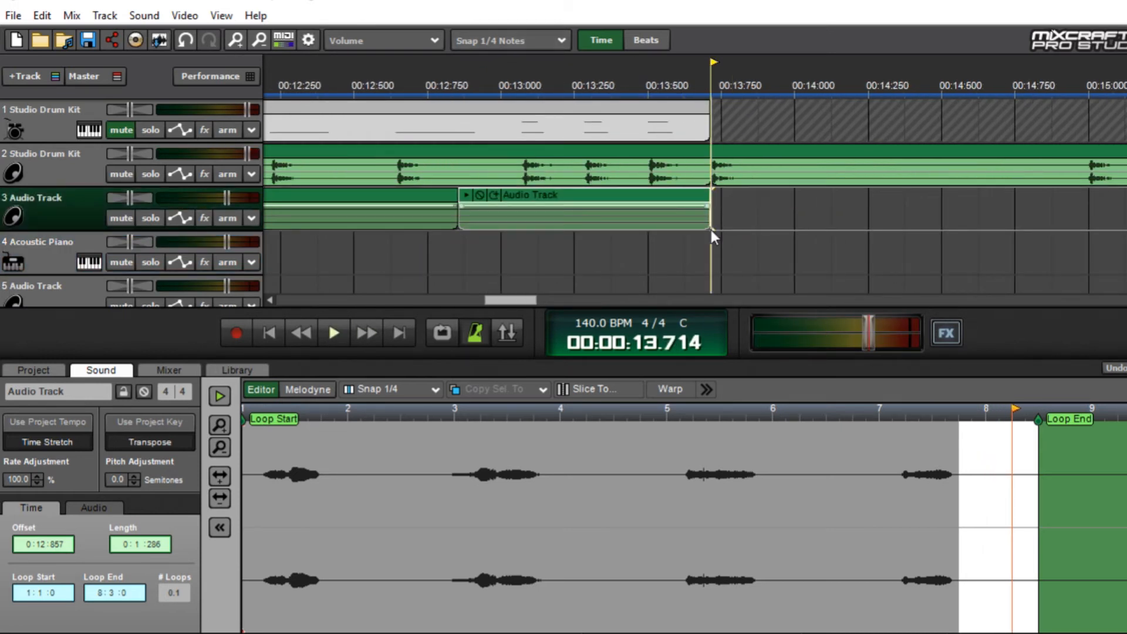
{"action": "left_click", "coordinate": [758, 220]}
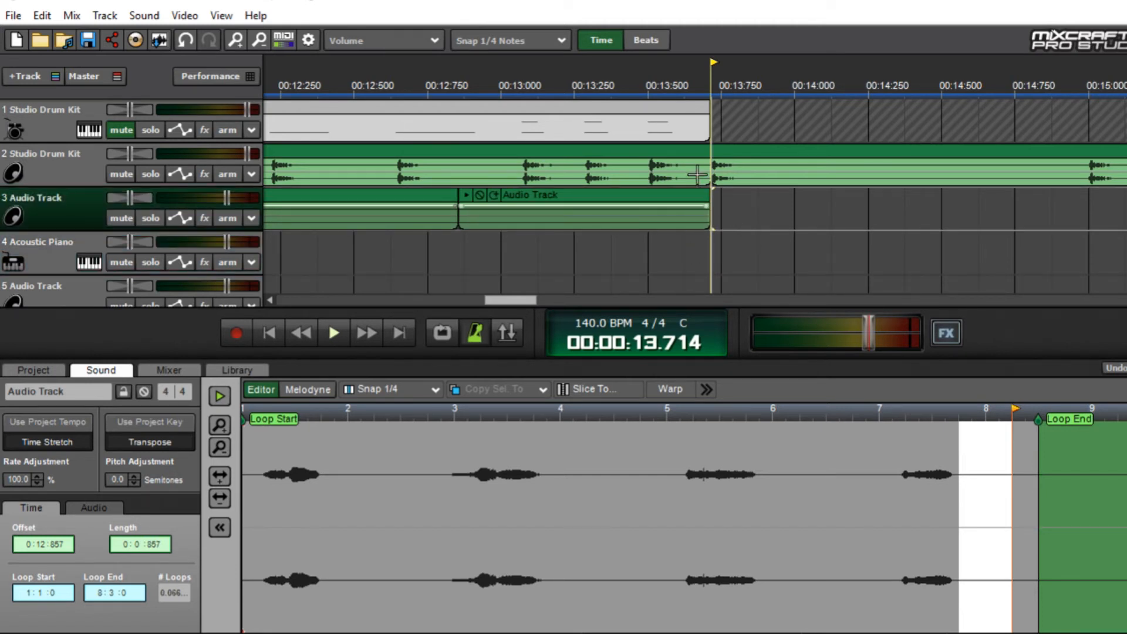
Step: Merge the three pieces on the recorded audio track into a single clip
{"action": "scroll", "coordinate": [770, 229], "scroll_direction": "down", "scroll_amount": 3}
{"action": "left_click_drag", "start_coordinate": [744, 225], "coordinate": [339, 223]}
{"action": "right_click", "coordinate": [424, 210]}
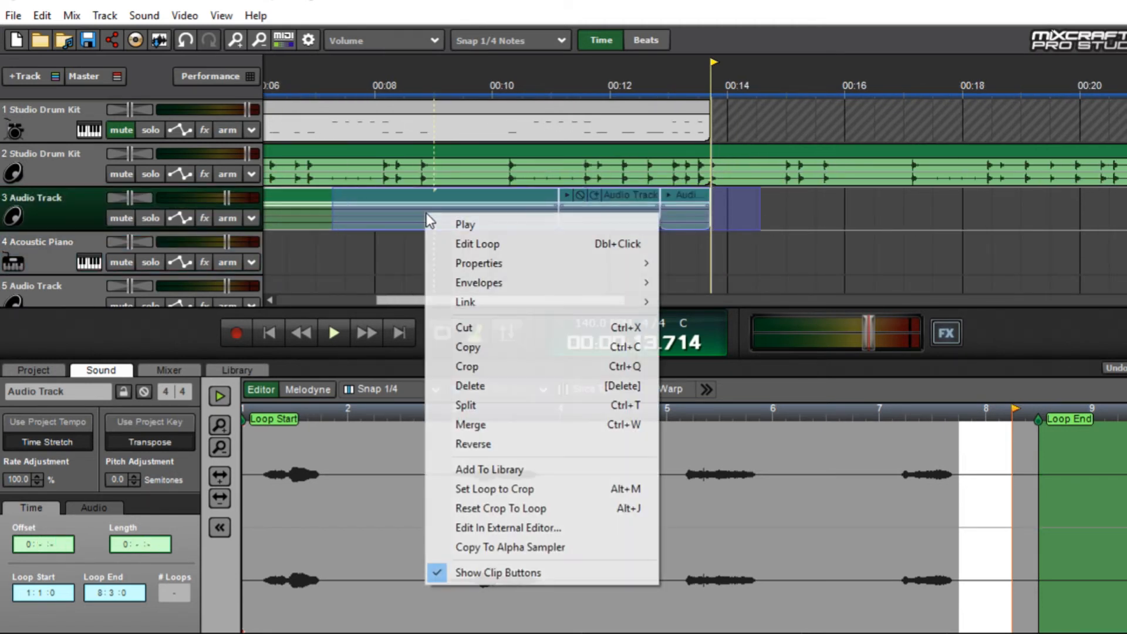
{"action": "left_click", "coordinate": [481, 423]}
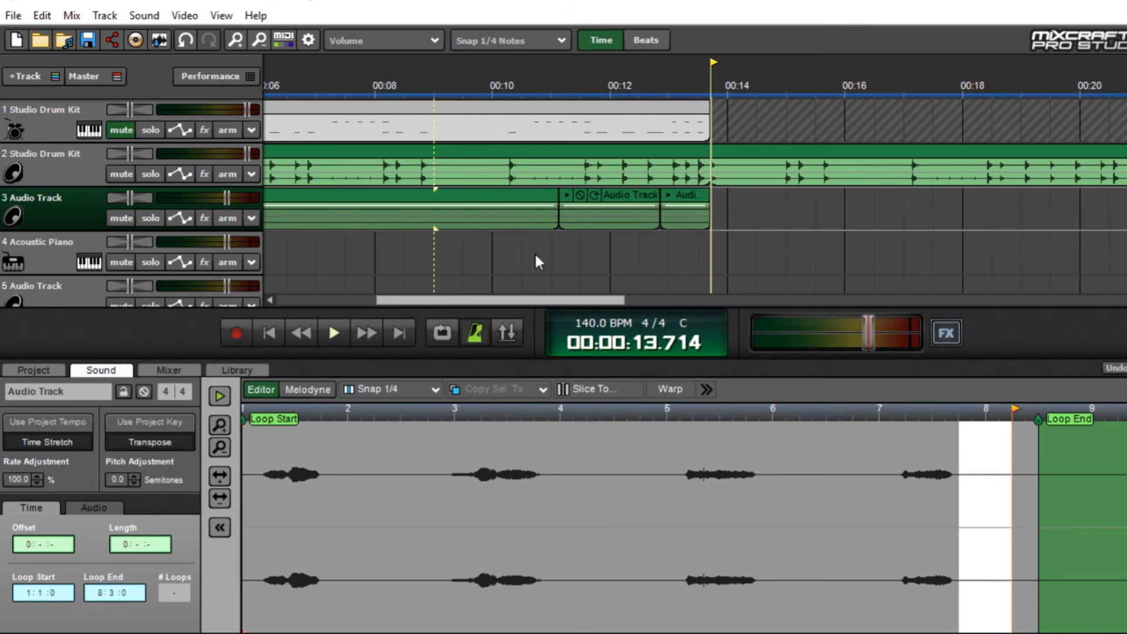
Step: Extend the merged recorded clip as a loop to a length of 0:39:0
{"action": "scroll", "coordinate": [534, 252], "scroll_direction": "down", "scroll_amount": 3}
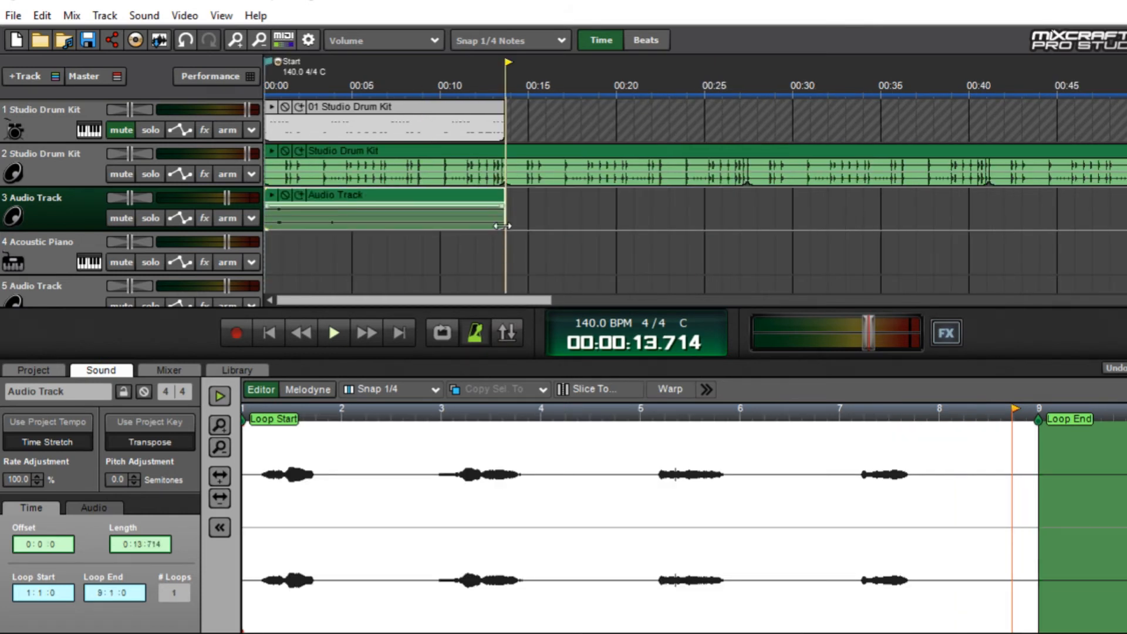
{"action": "left_click_drag", "start_coordinate": [502, 225], "coordinate": [982, 246]}
{"action": "scroll", "coordinate": [699, 272], "scroll_direction": "down", "scroll_amount": 3}
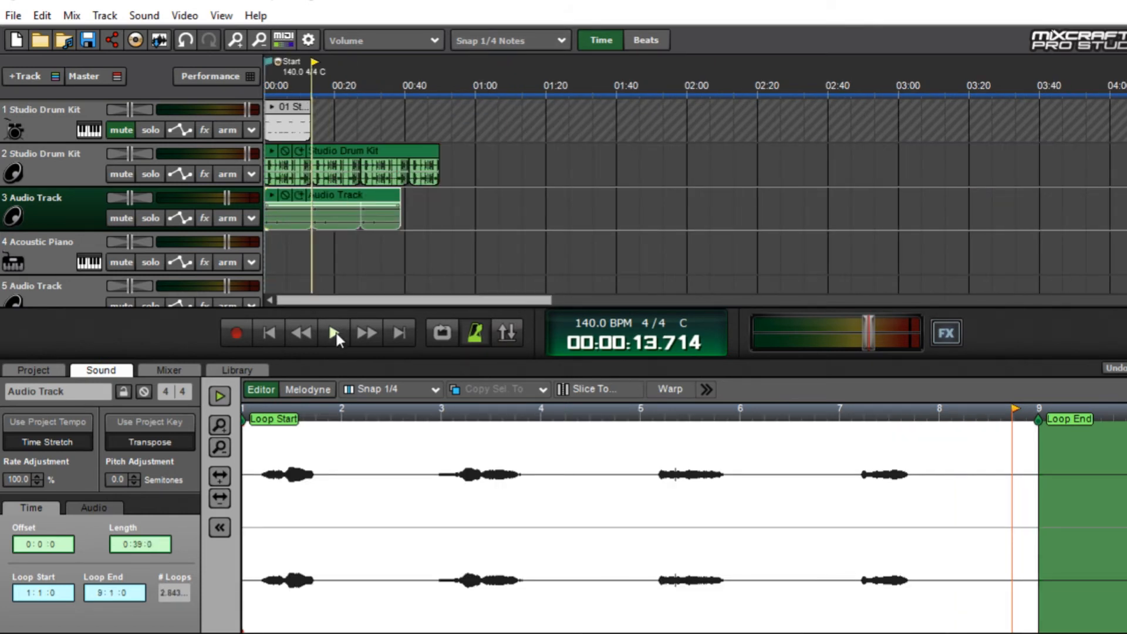
Step: Play the looped recording with the drums from 13.714 seconds past its next repeat to check the timing
{"action": "left_click", "coordinate": [335, 333]}
{"action": "scroll", "coordinate": [411, 232], "scroll_direction": "up", "scroll_amount": 2}
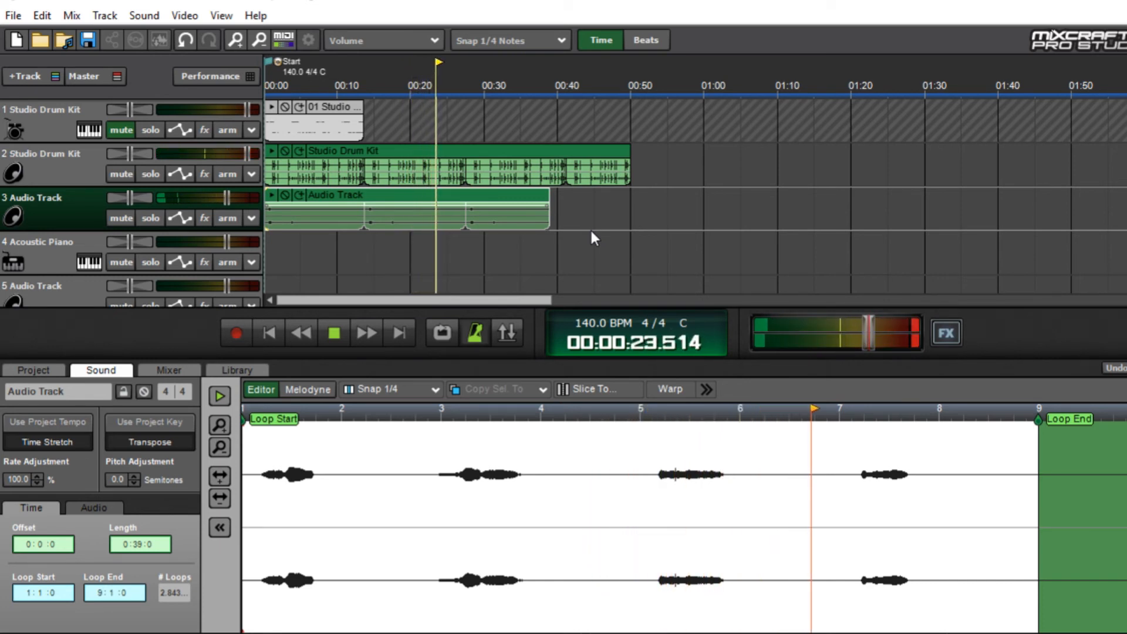
{"action": "scroll", "coordinate": [588, 230], "scroll_direction": "up", "scroll_amount": 2}
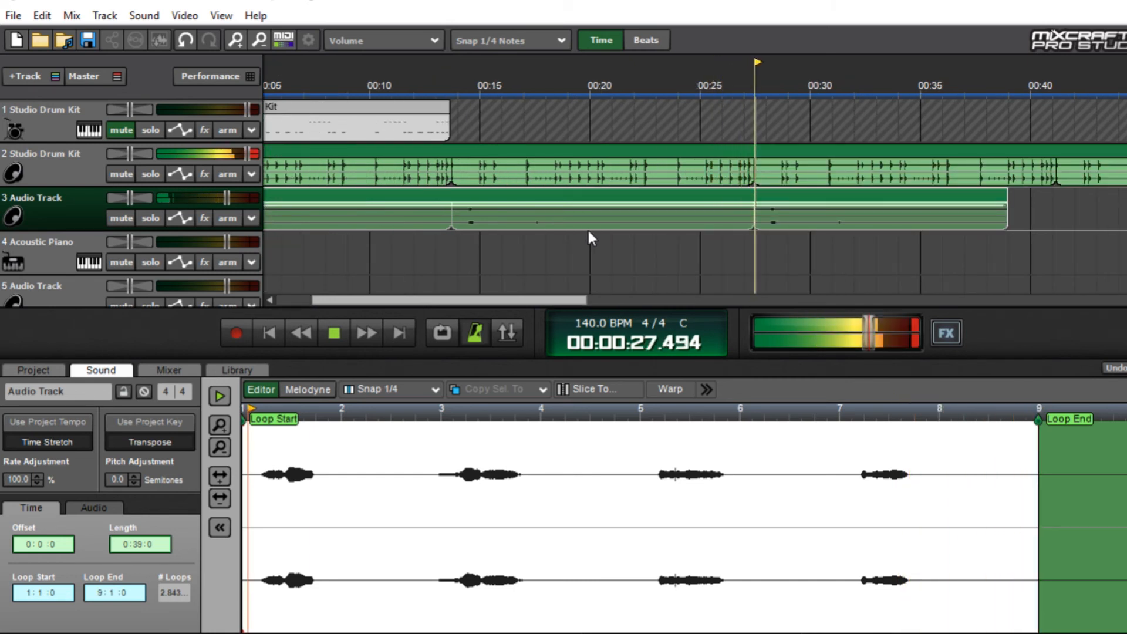
{"action": "scroll", "coordinate": [608, 240], "scroll_direction": "down", "scroll_amount": 2}
{"action": "key", "text": "space"}
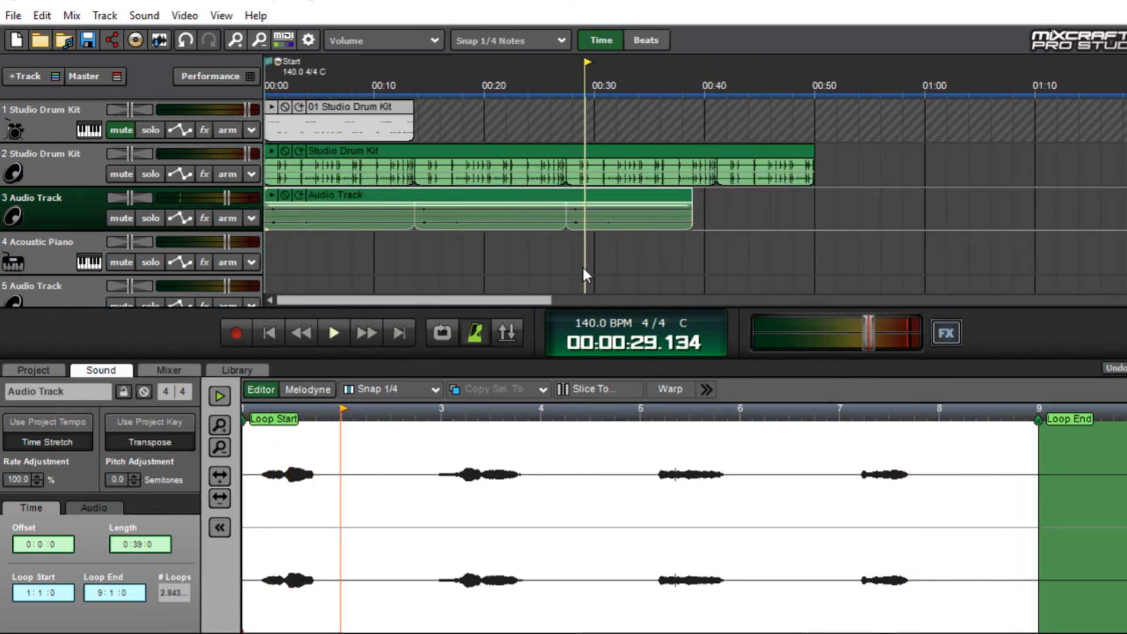
{"action": "scroll", "coordinate": [555, 235], "scroll_direction": "down", "scroll_amount": 2}
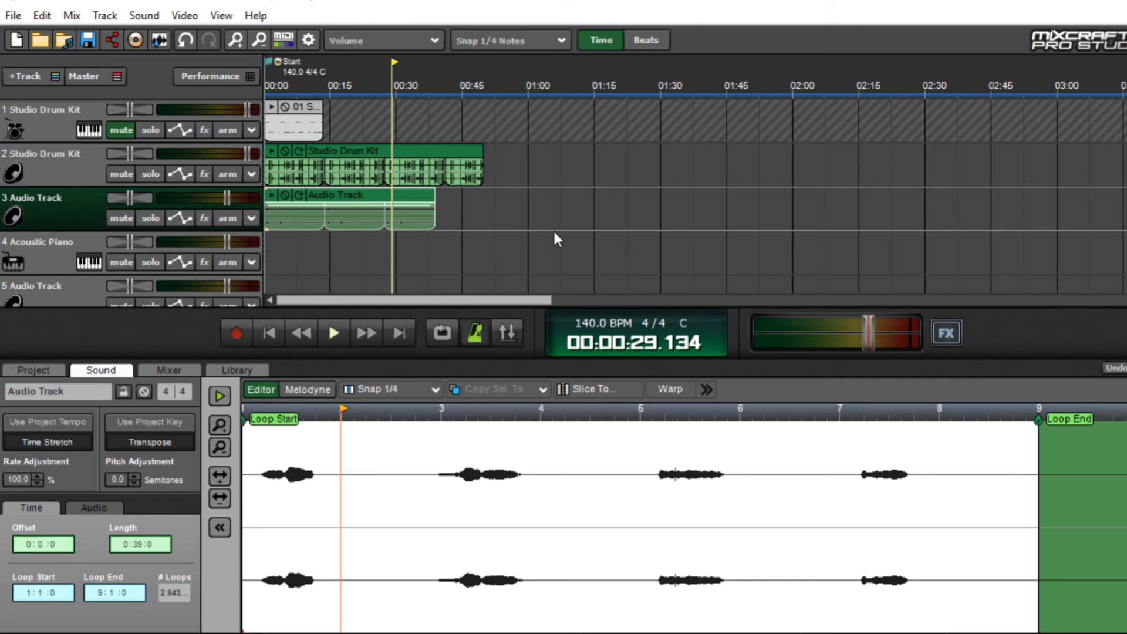